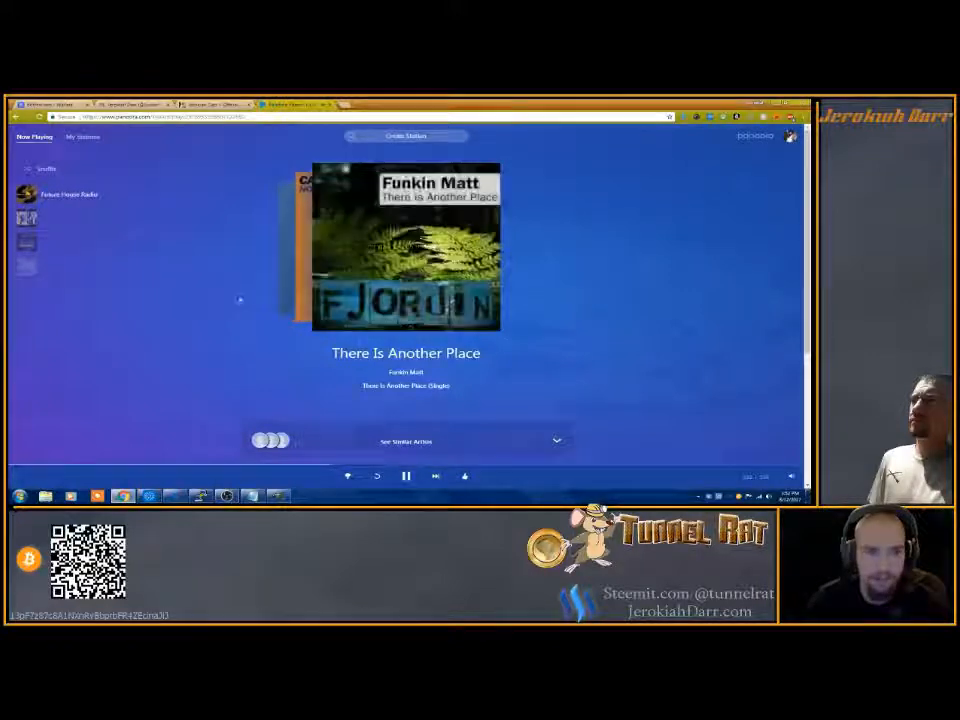
- Switch to GIMP by clearing the browser and OBS windows away, and create a new 250 by 250 pixel image
left_click(777, 103)
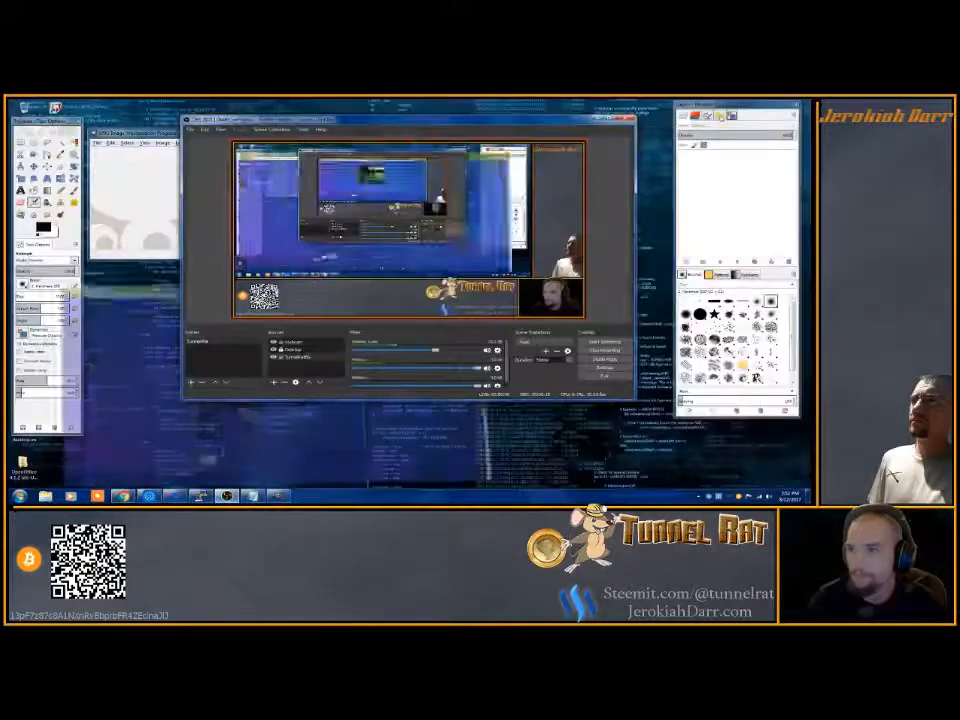
left_click(598, 119)
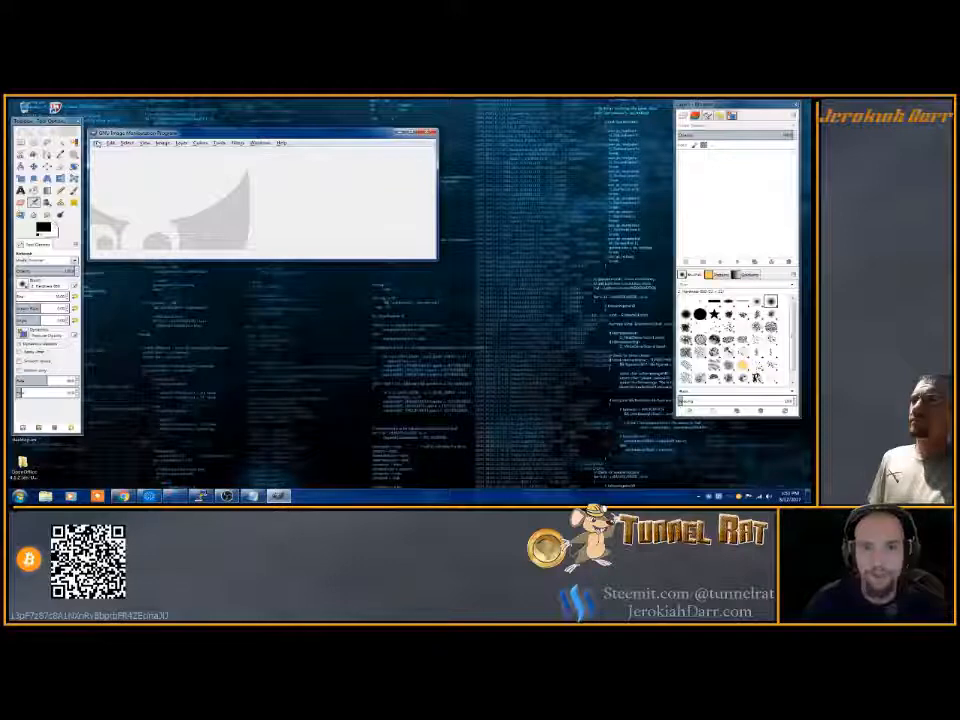
left_click(98, 144)
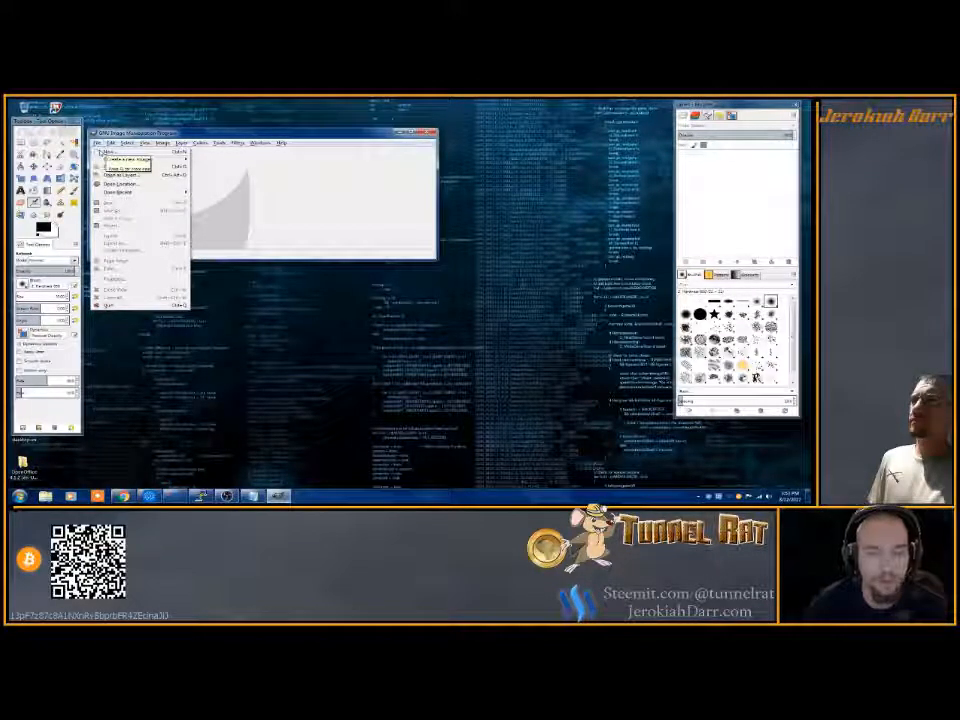
left_click(103, 152)
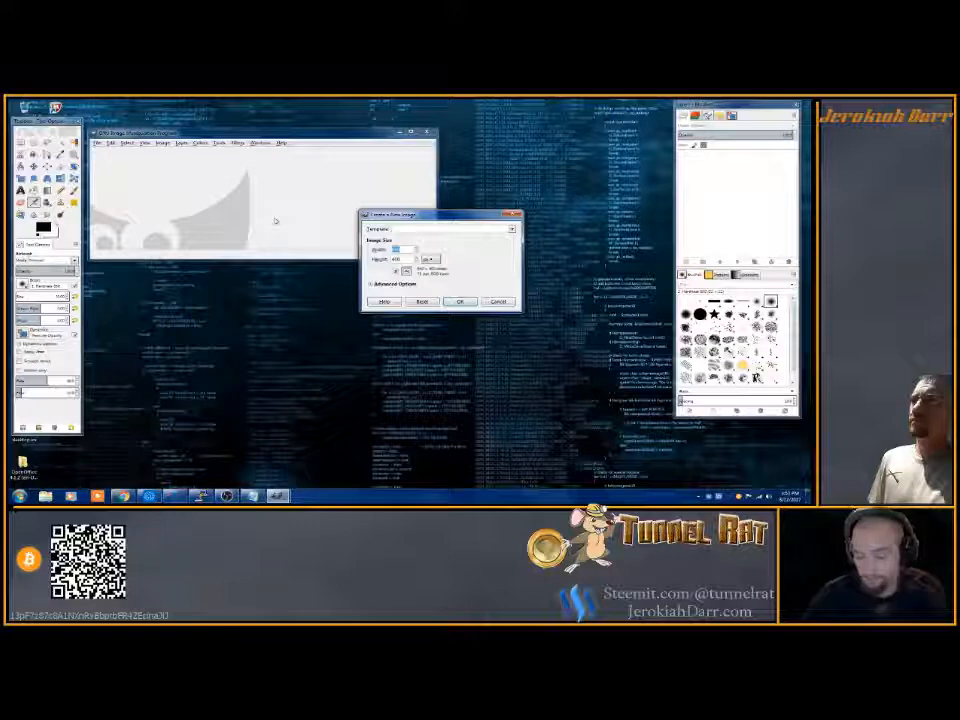
type("250")
left_click(409, 260)
key("BackSpace")
key("BackSpace")
key("BackSpace")
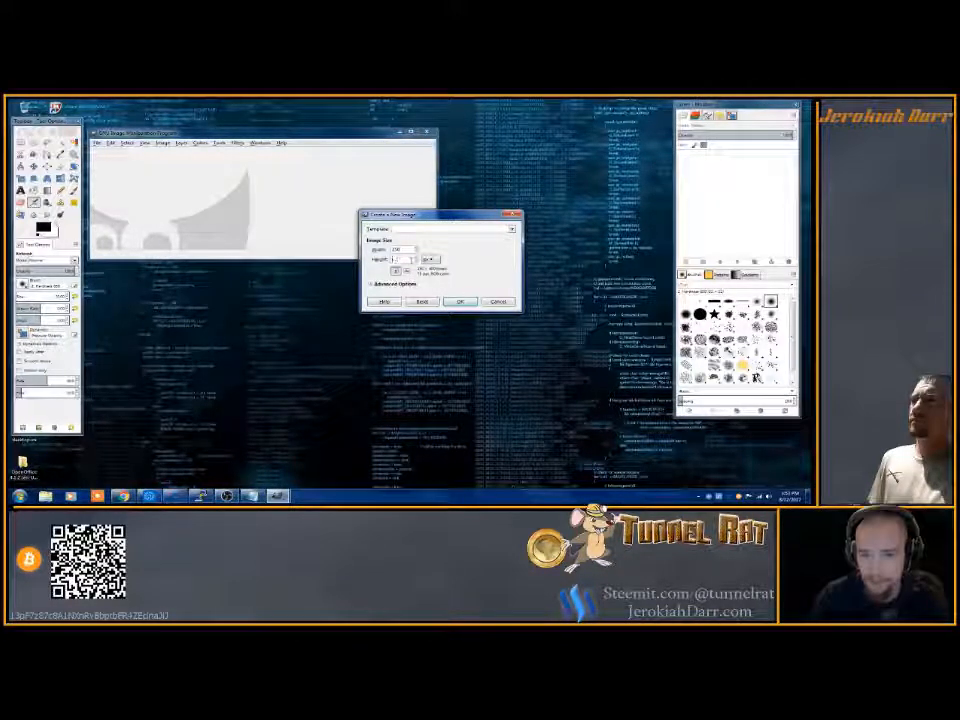
type("250")
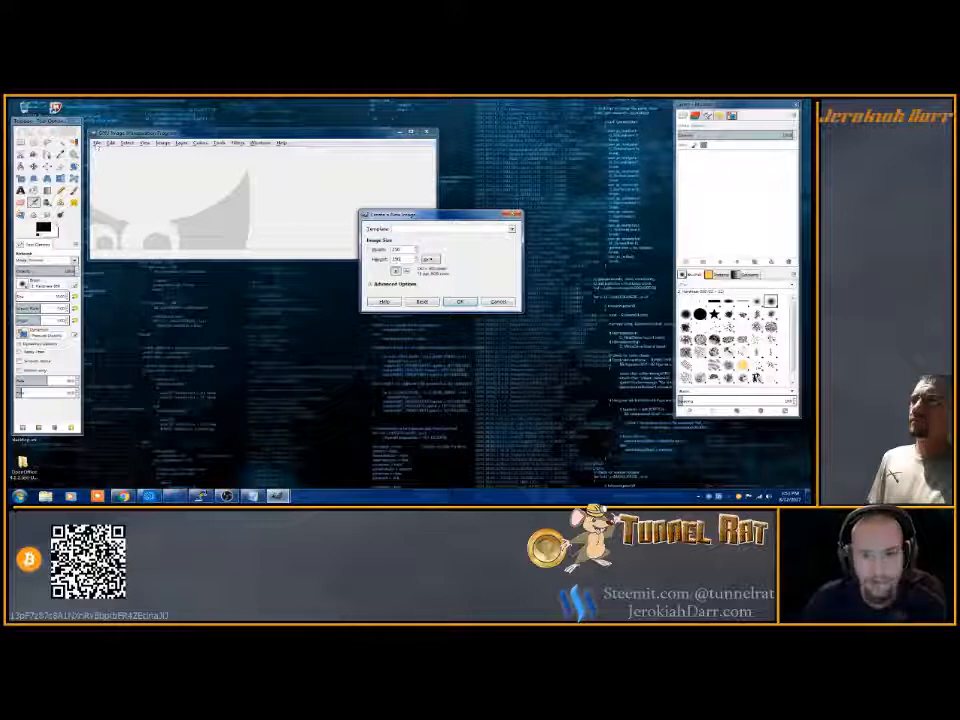
left_click(371, 284)
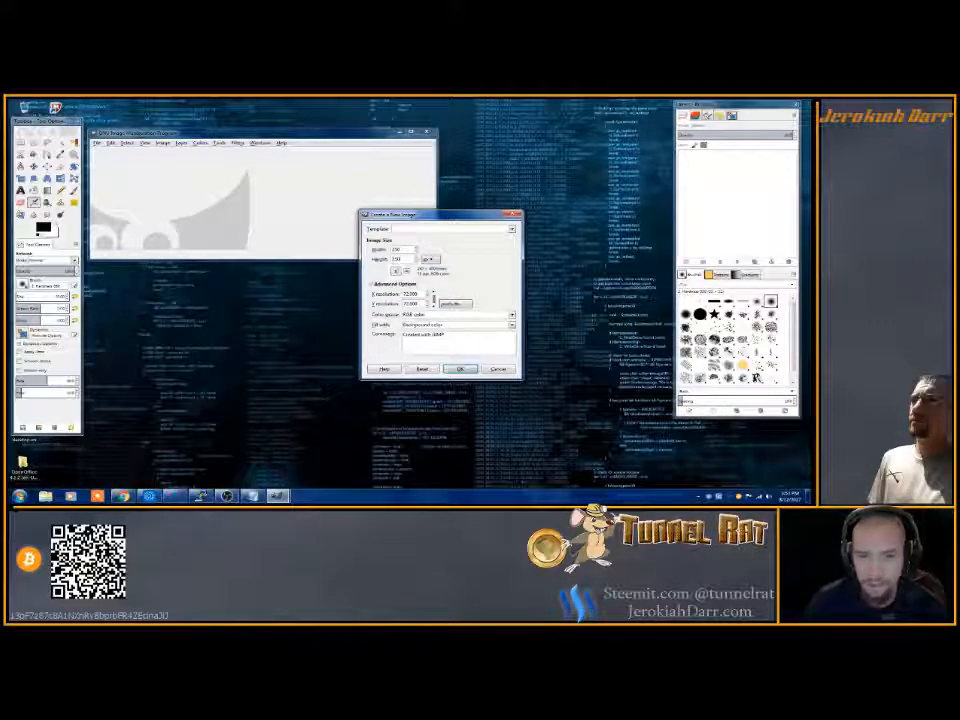
left_click(460, 369)
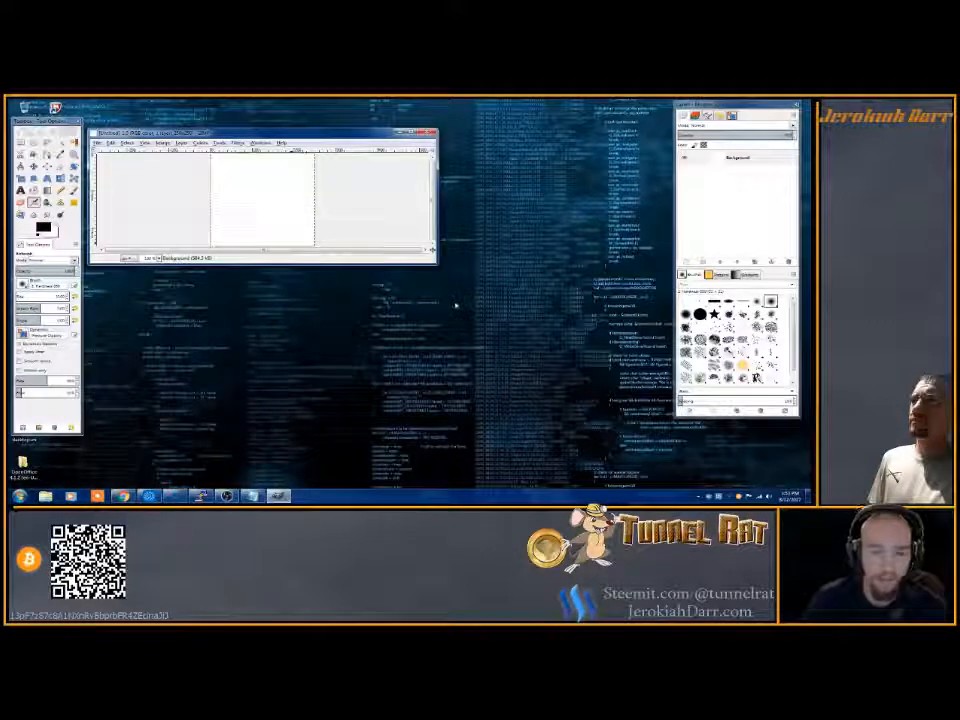
- Enlarge and reposition the image window, and add the blue Steem logo PNG from the recently used files as a new layer
left_click_drag(483, 375, 405, 371)
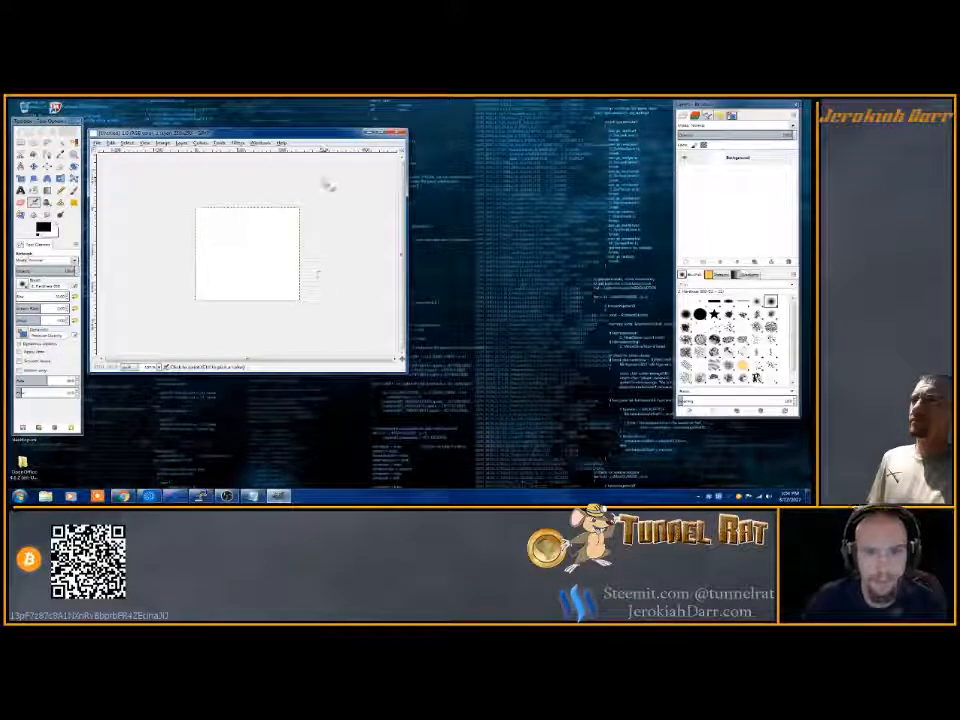
left_click_drag(301, 135, 379, 130)
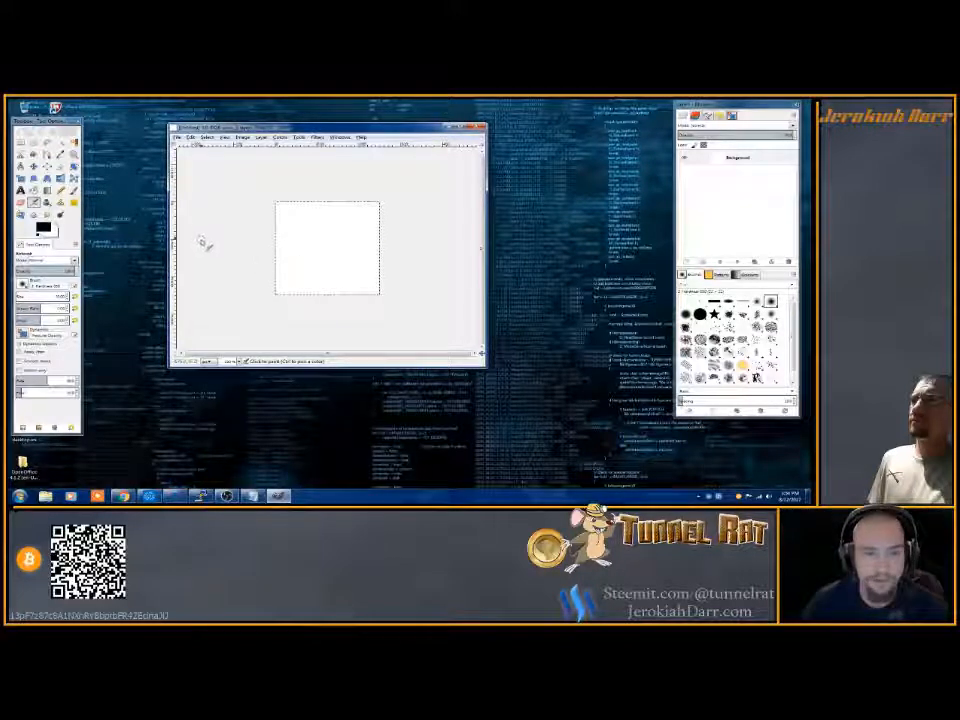
left_click(177, 137)
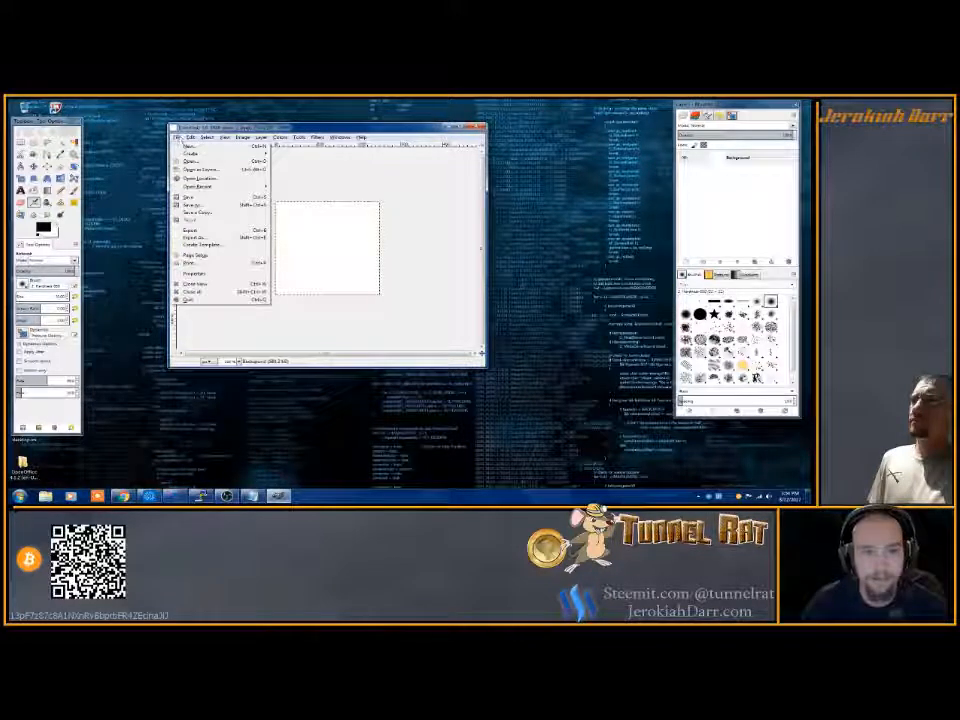
left_click(201, 170)
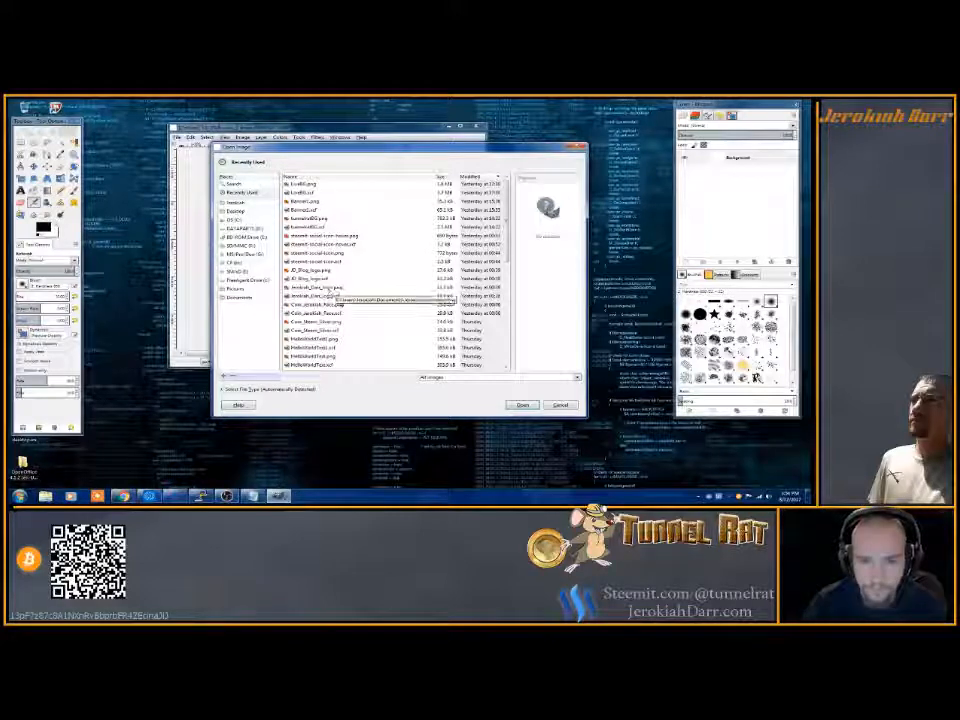
scroll(305, 280, "down", 2)
left_click(305, 326)
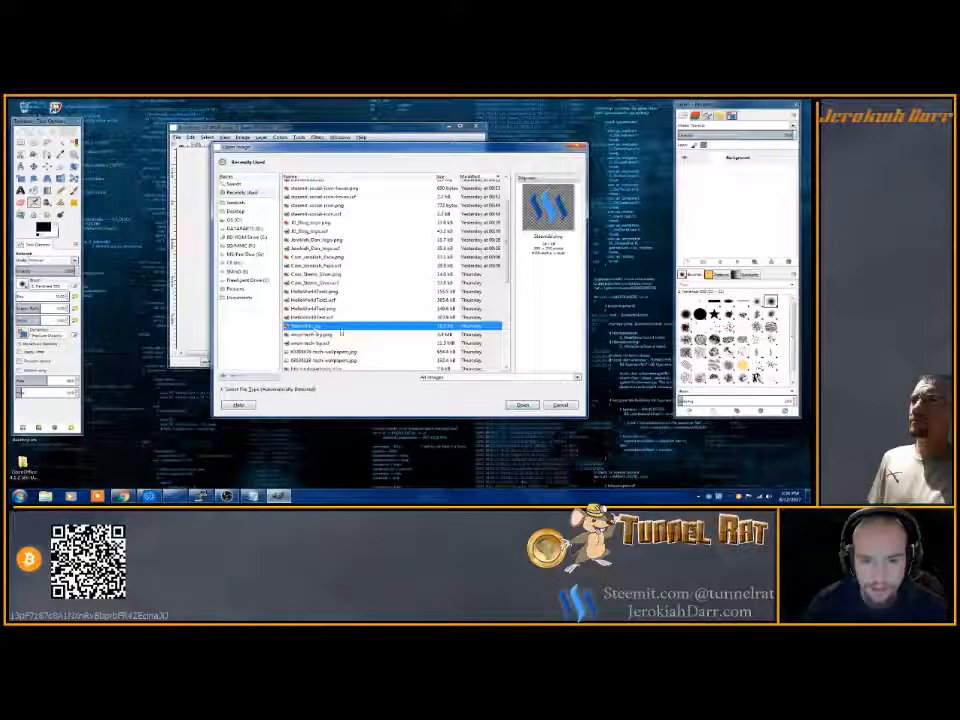
left_click(523, 404)
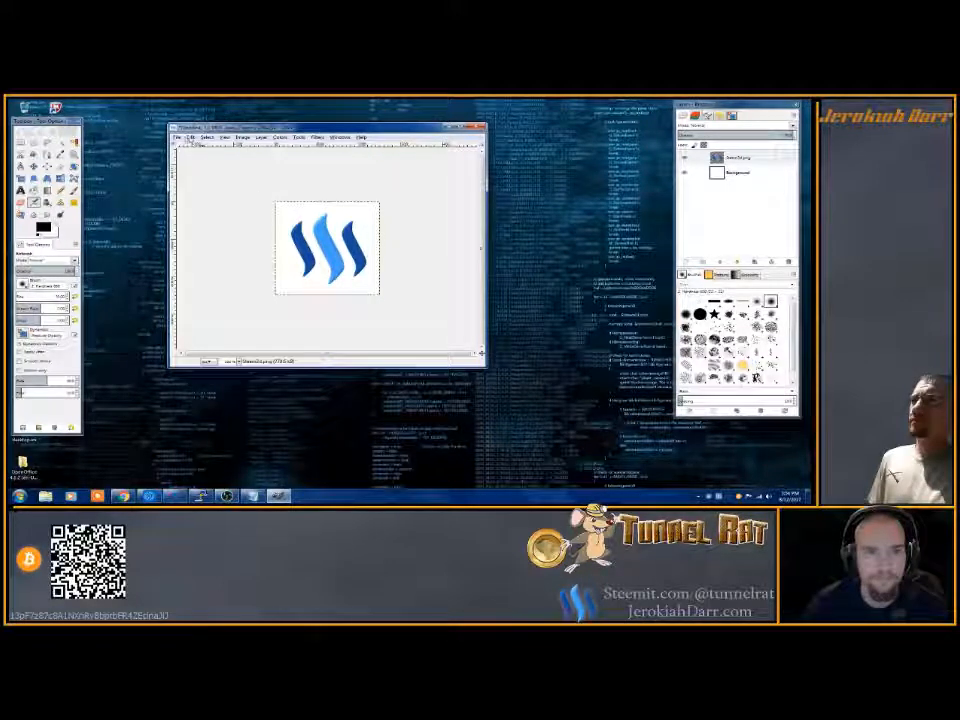
- Try scaling the Steem logo layer down to a tiny size, and undo that scaling
left_click(262, 137)
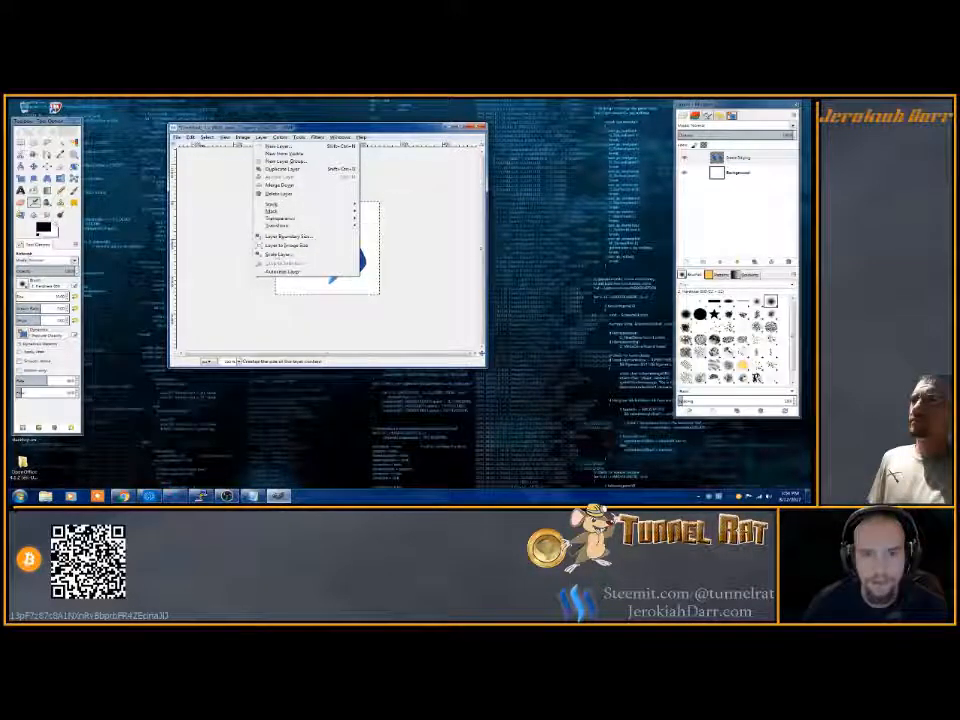
left_click(282, 256)
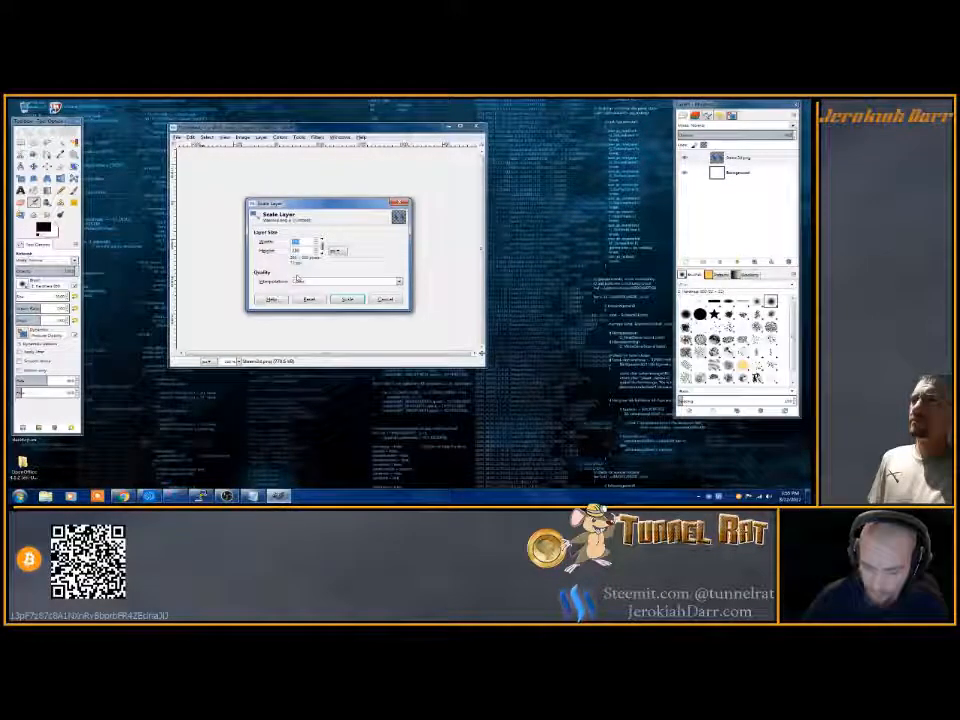
type("15")
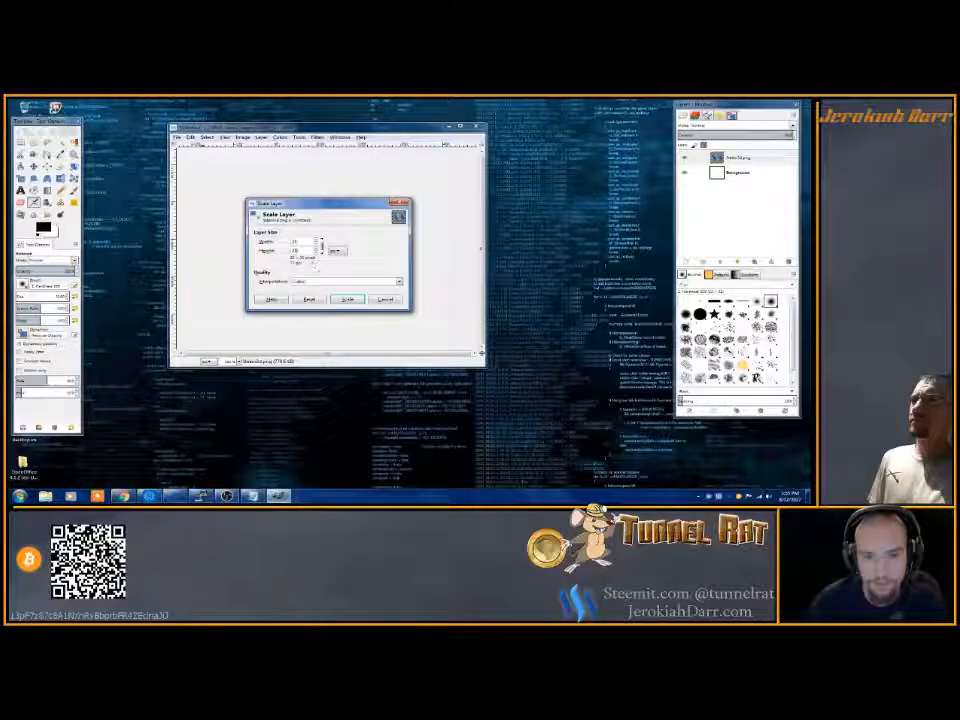
left_click(347, 299)
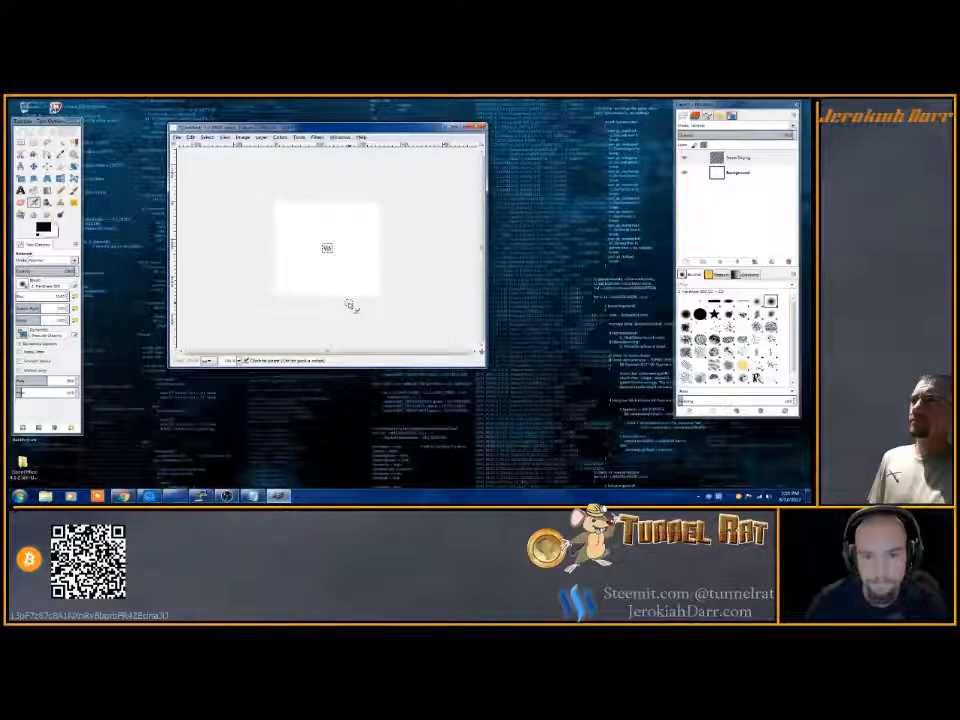
left_click(190, 137)
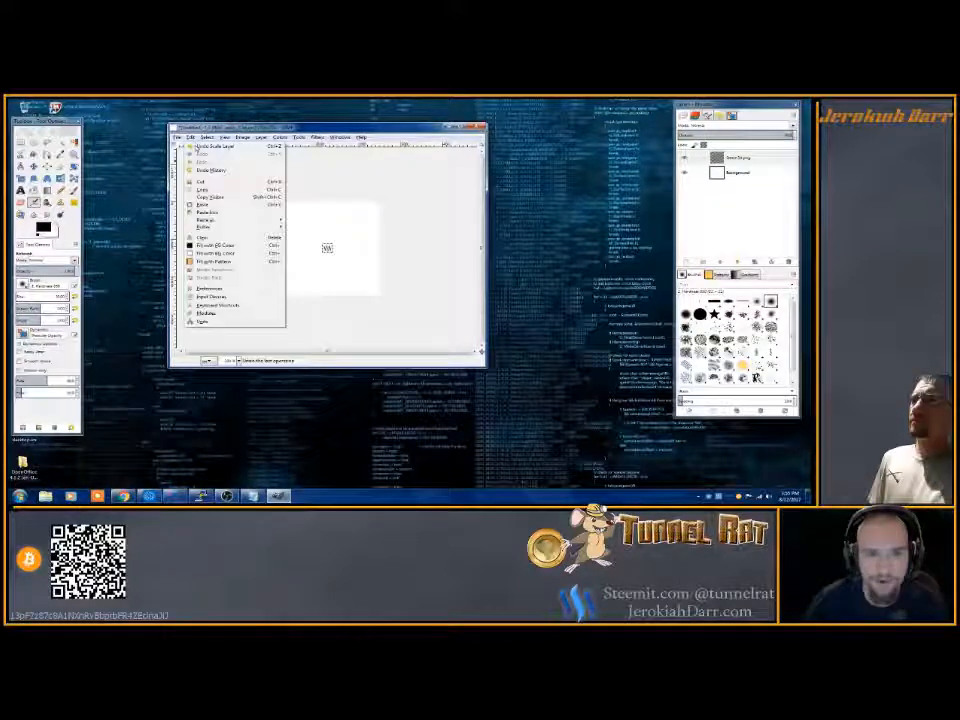
left_click(197, 146)
- Scale the Steem logo layer to 75 pixels wide, keeping its proportions, and move it near the image's lower-left corner
left_click(262, 137)
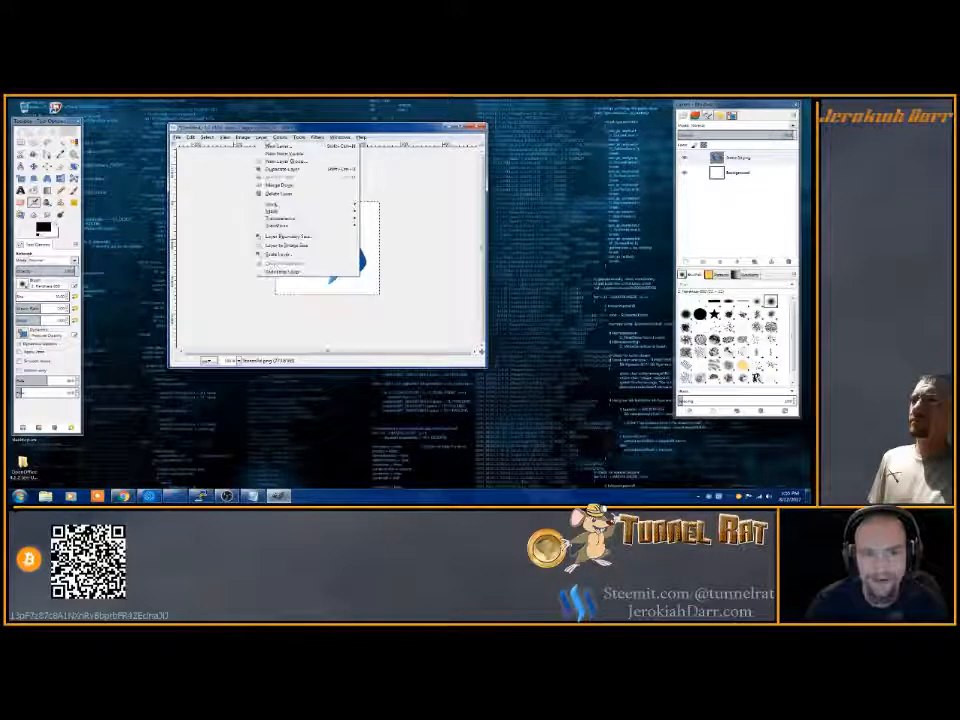
left_click(271, 255)
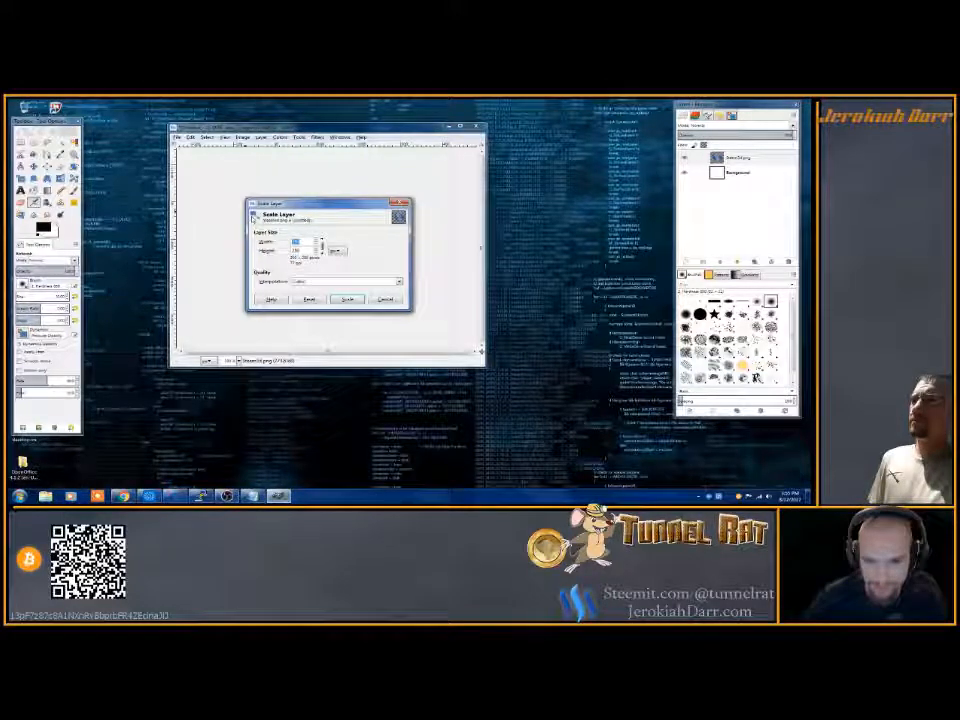
type("75")
left_click(308, 250)
left_click(347, 299)
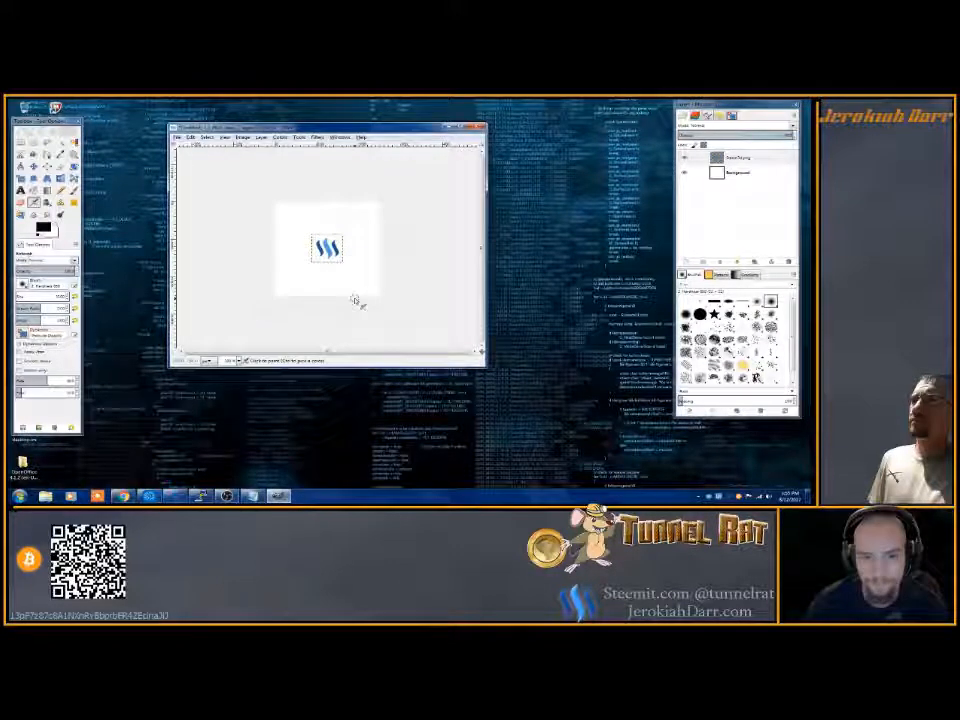
key("m")
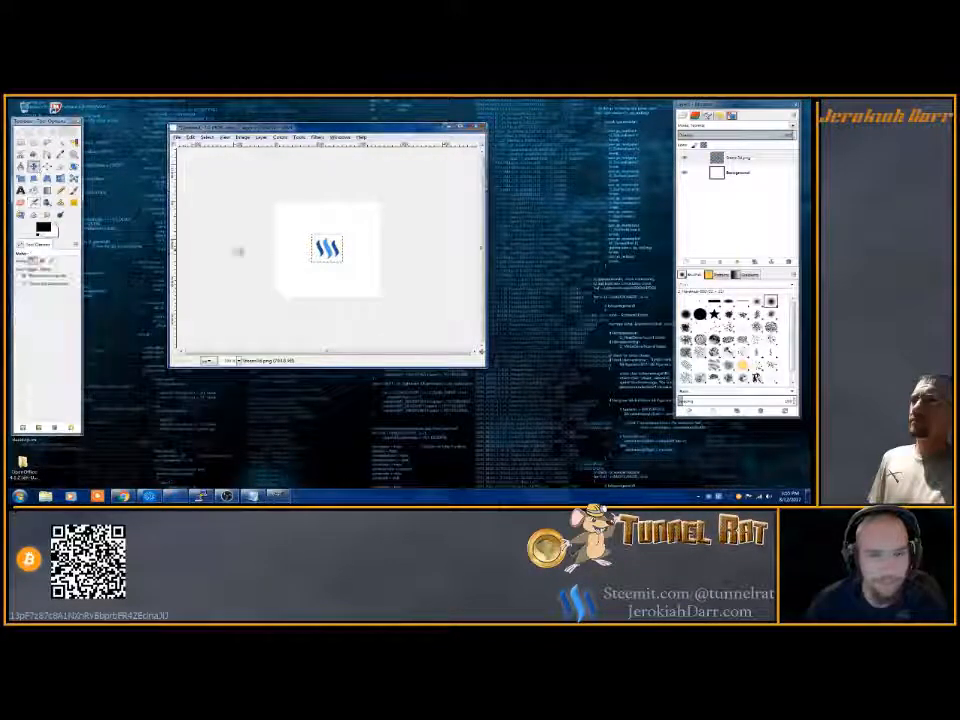
left_click_drag(339, 262, 304, 285)
- Fill the Background layer with a short vertical Blend gradient through the middle, from black at the bottom to white at the top
left_click(745, 173)
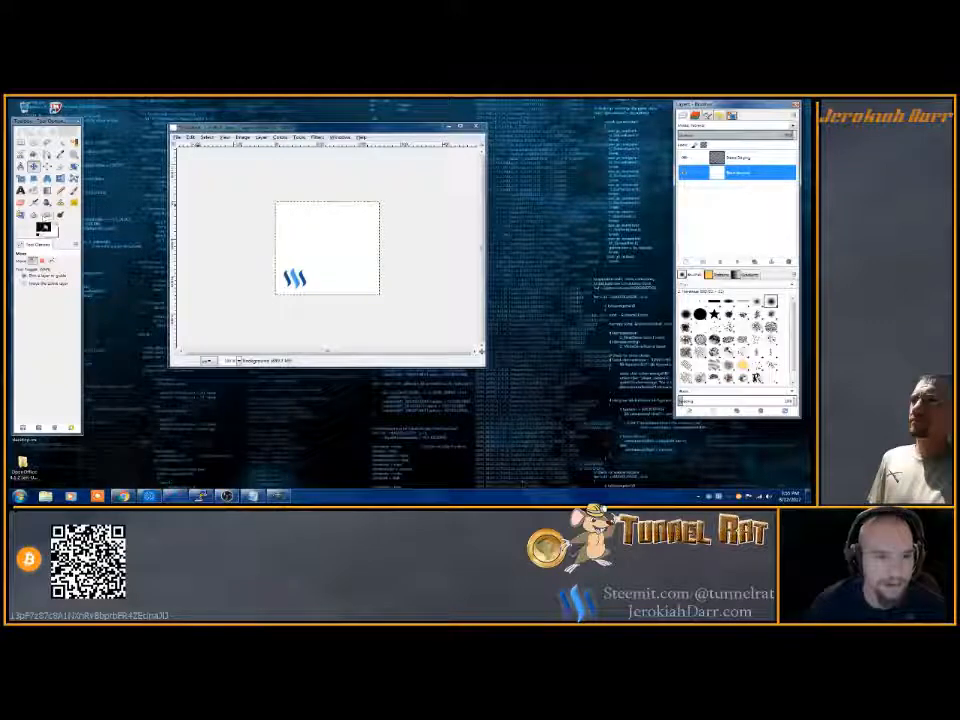
left_click(43, 227)
left_click(205, 306)
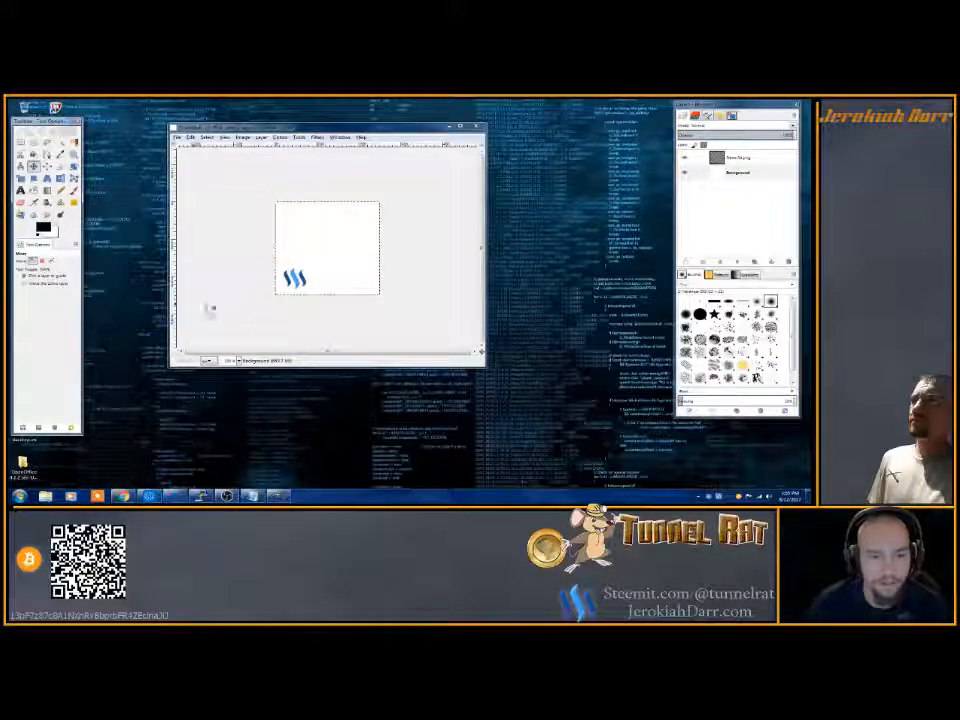
left_click(46, 190)
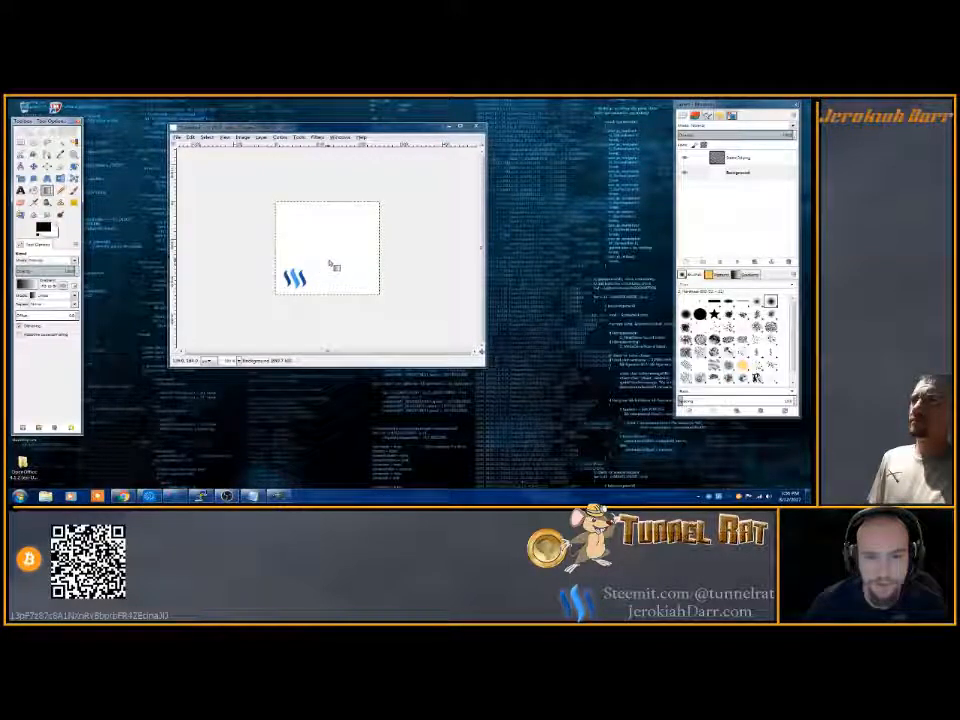
left_click_drag(329, 263, 328, 235)
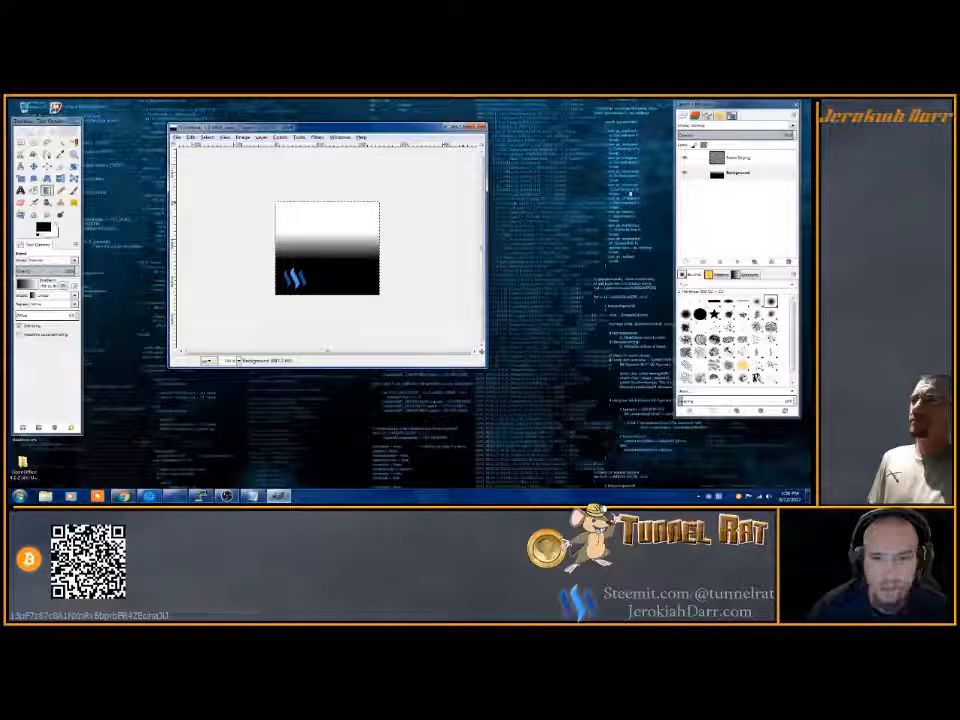
- Make the Steem logo layer active and nudge the logo closer into the image's lower-left corner
left_click(740, 157)
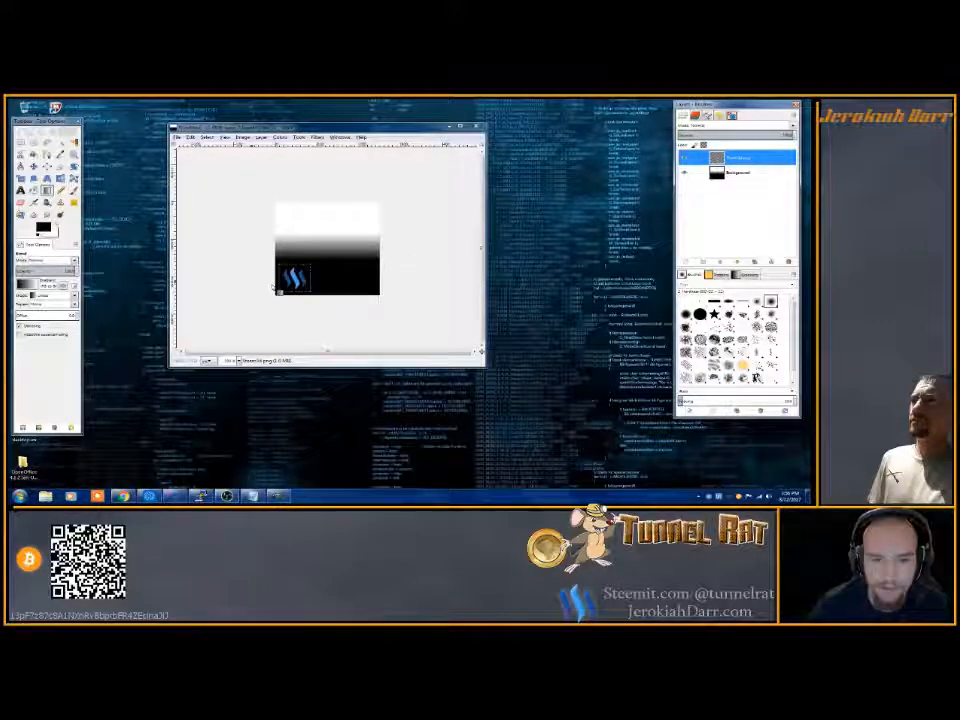
left_click(34, 166)
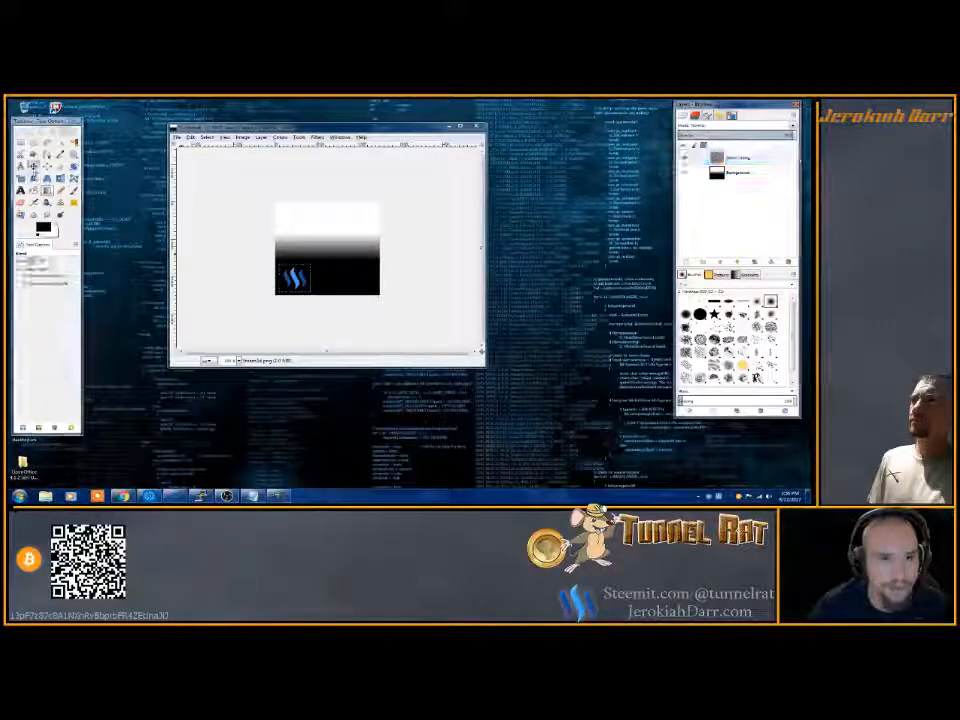
left_click(296, 280)
left_click_drag(296, 281, 294, 282)
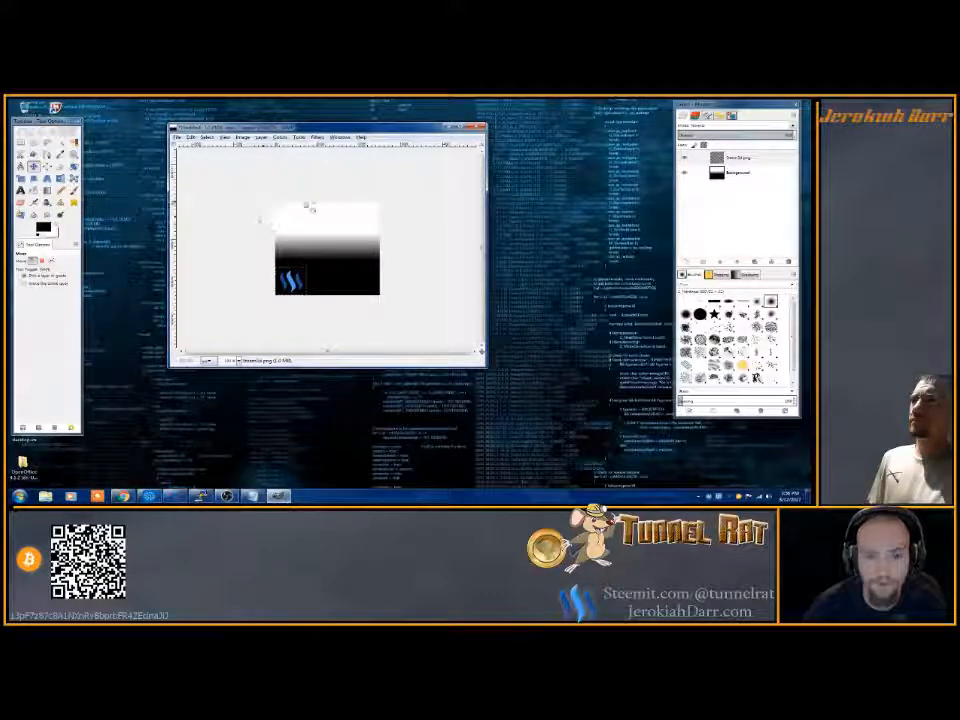
left_click(737, 173)
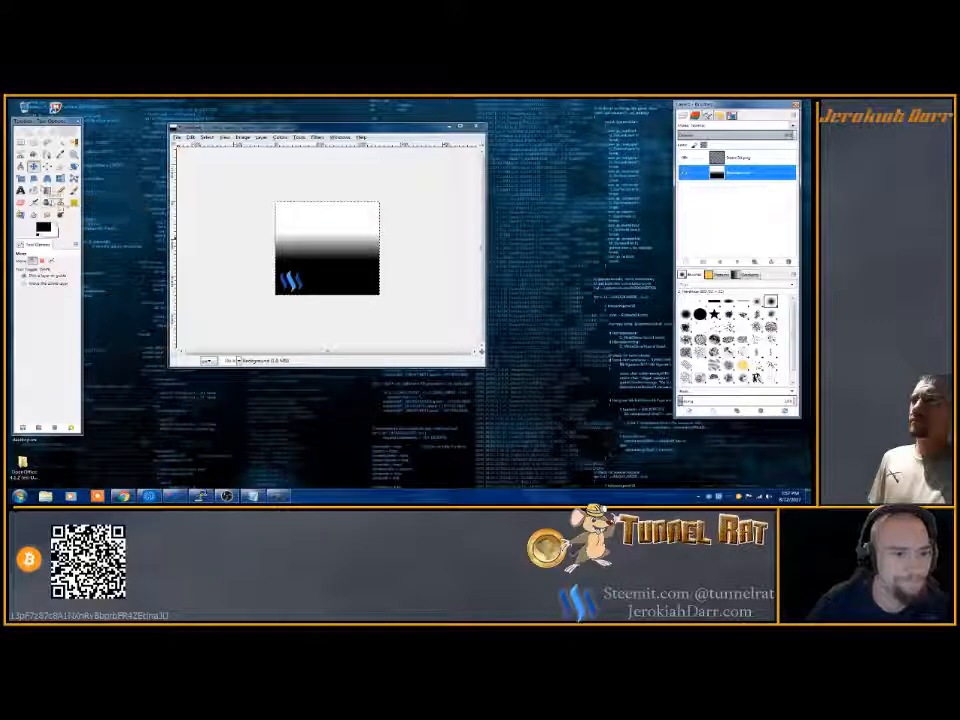
left_click(712, 157)
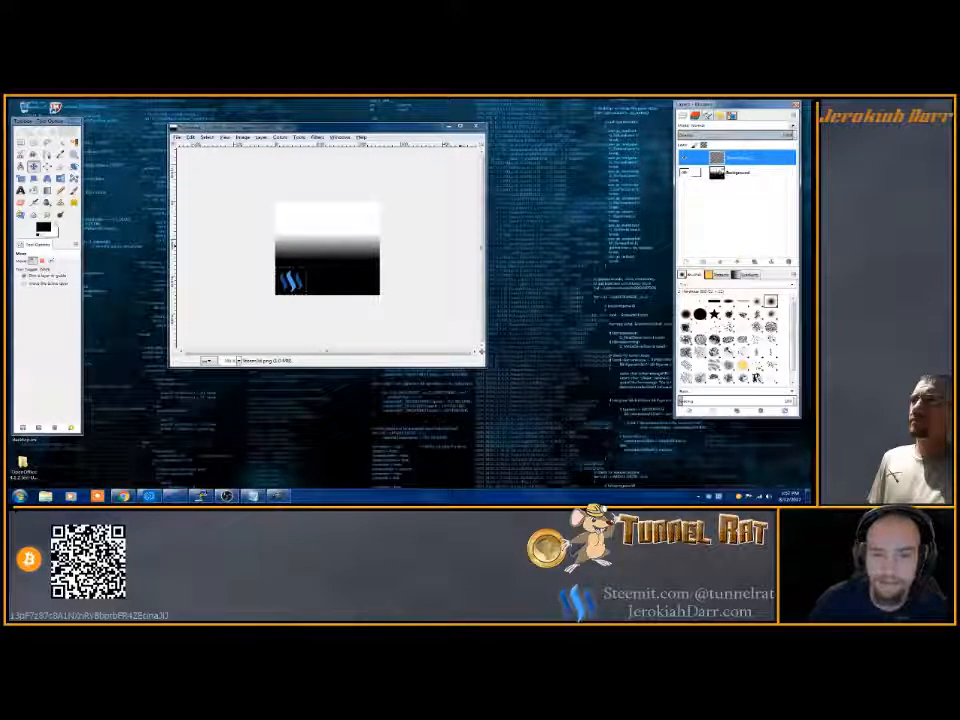
left_click(740, 173)
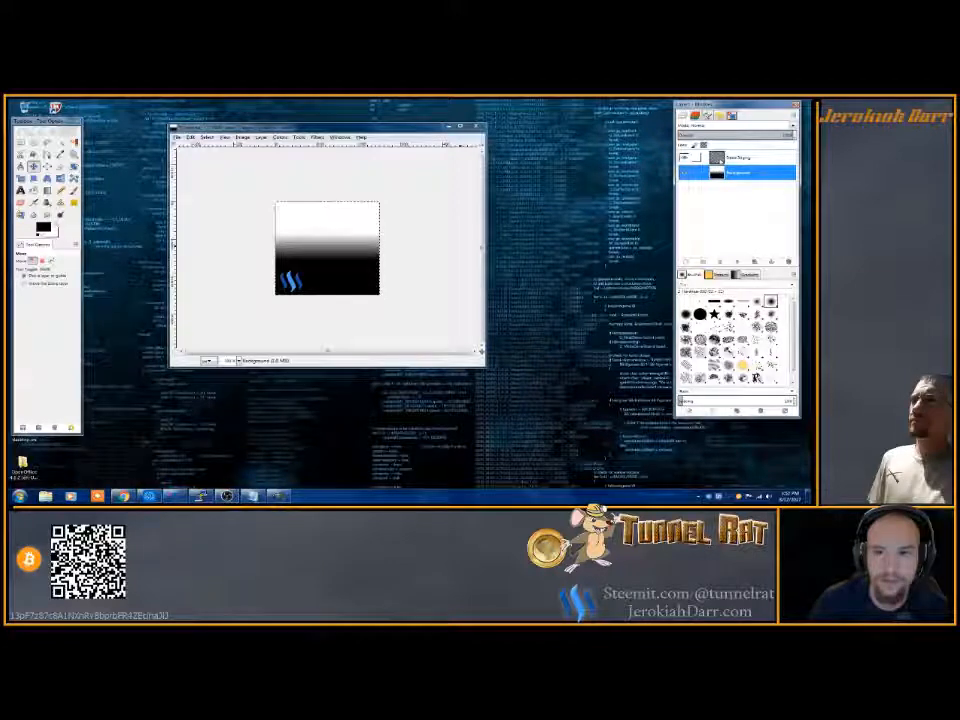
- Merge the Steem logo layer down into the Background layer
left_click(740, 157)
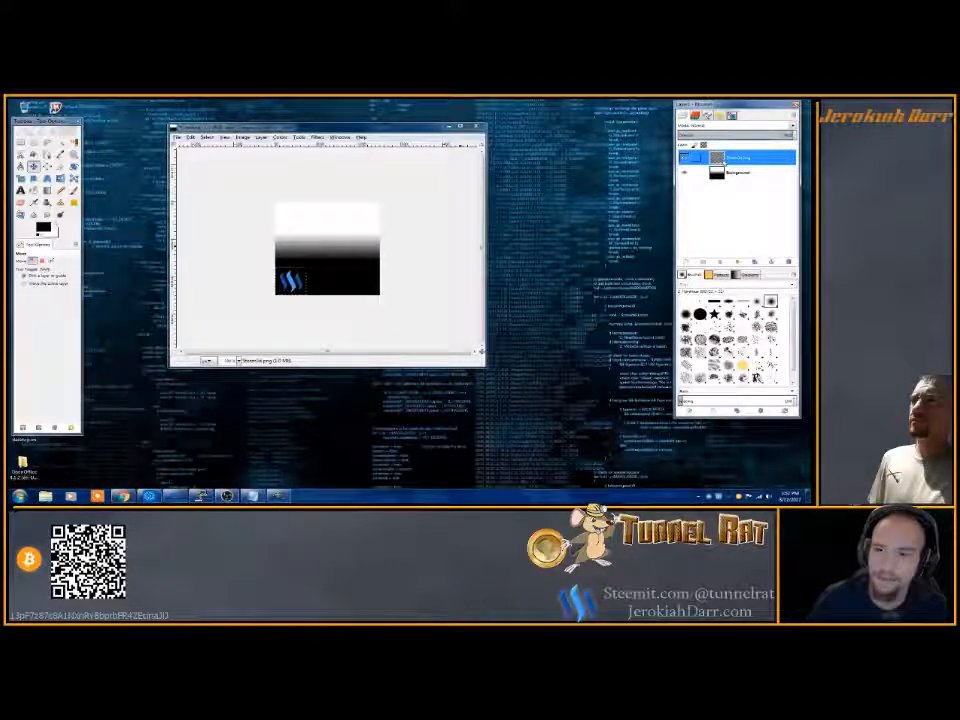
left_click(20, 190)
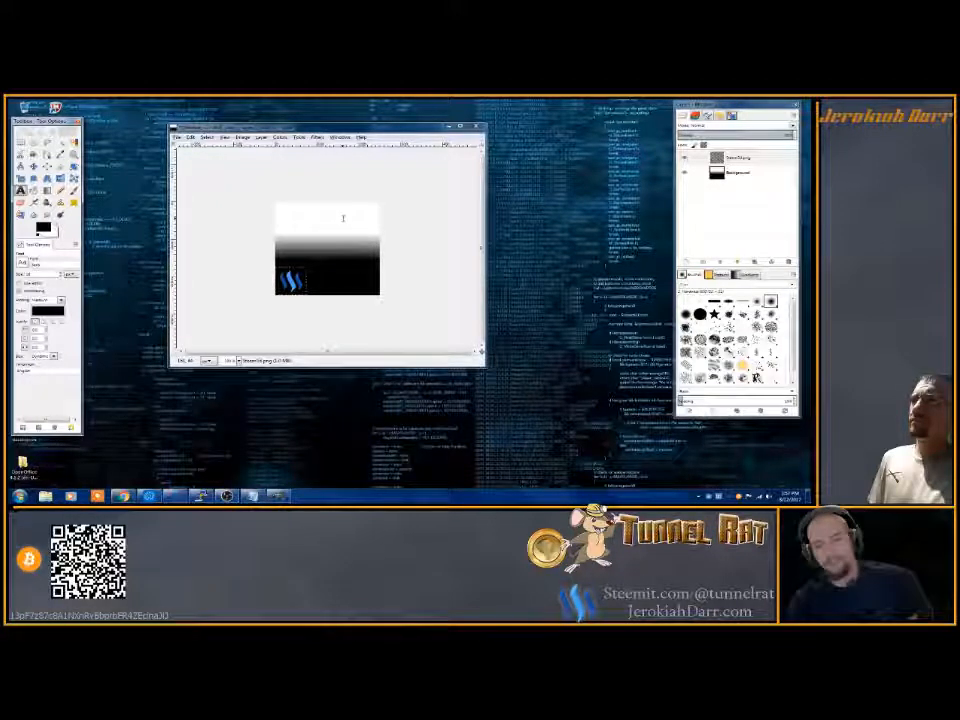
right_click(736, 158)
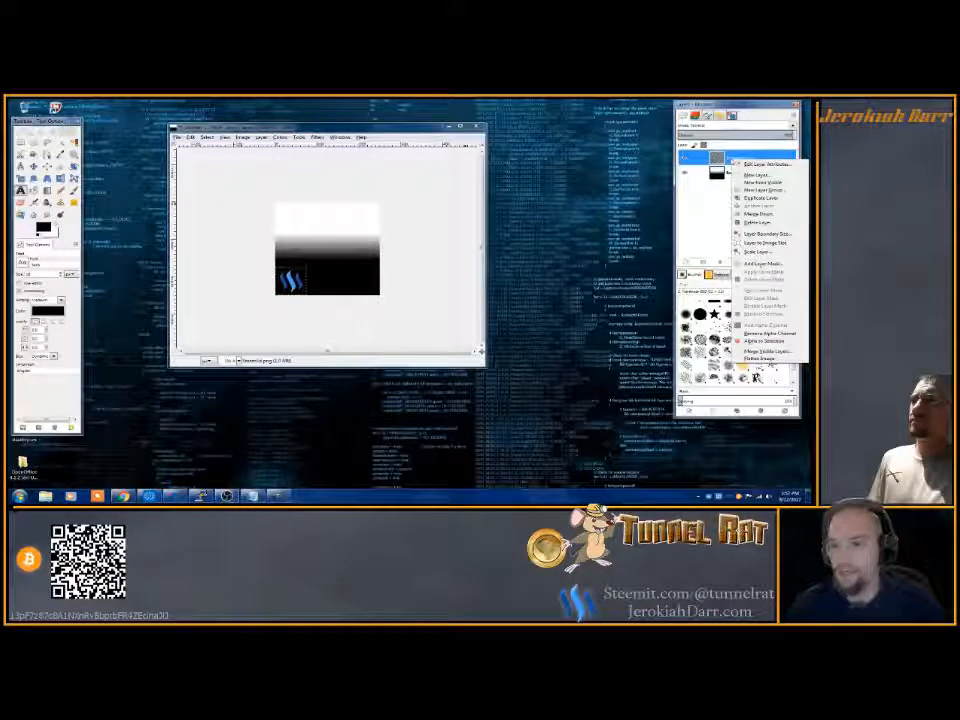
left_click(750, 214)
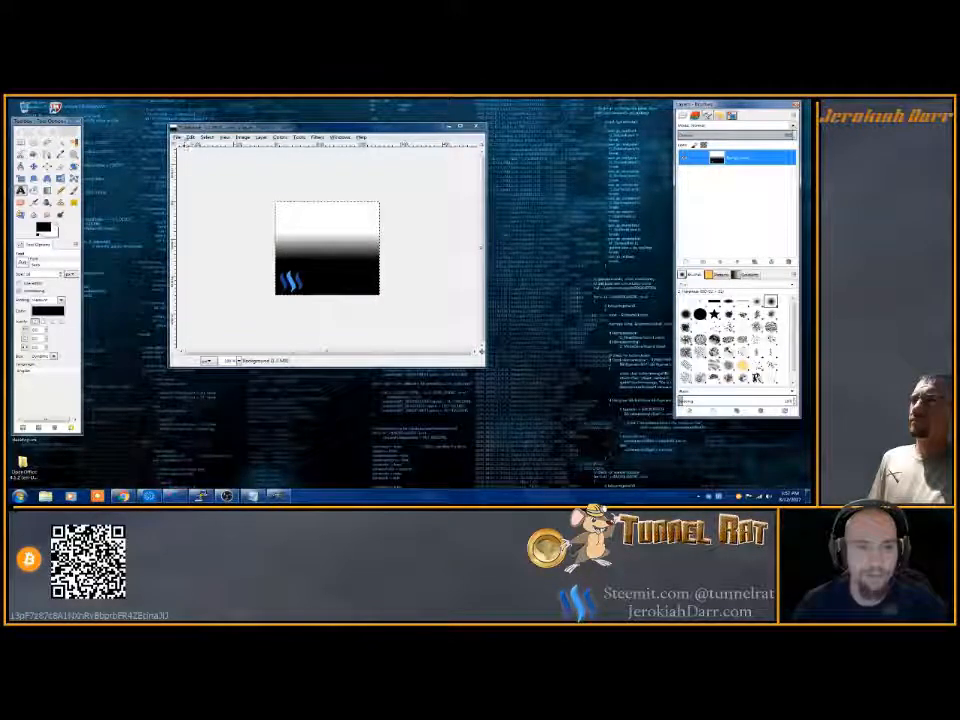
- Add the Coin_Steem_Silver.png file from the Documents folder to the image as a new layer
left_click(179, 137)
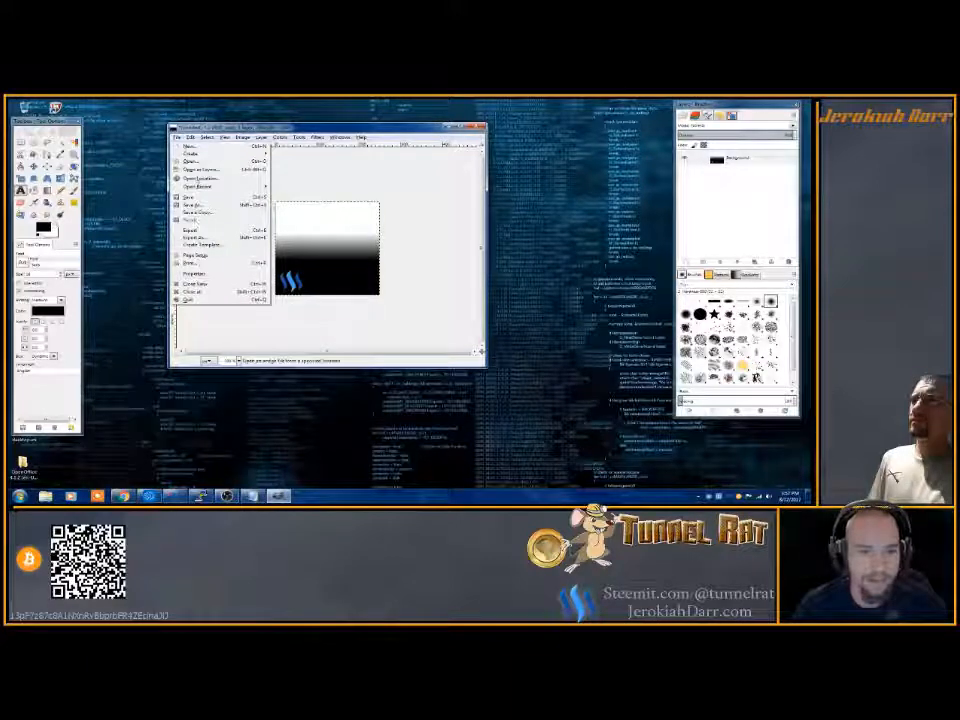
left_click(192, 161)
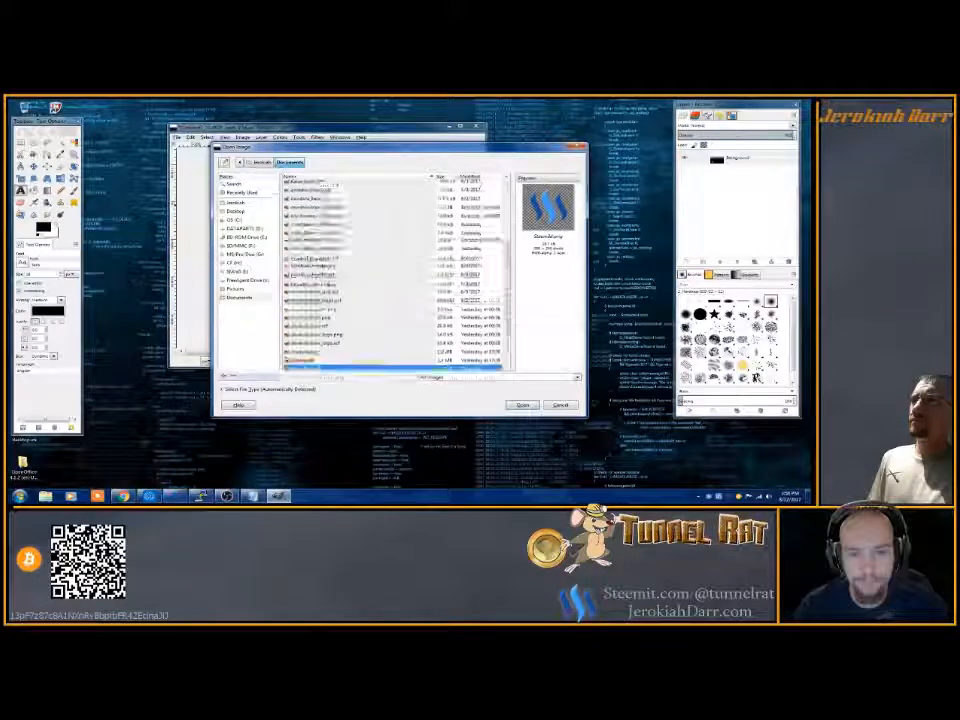
scroll(308, 262, "down", 3)
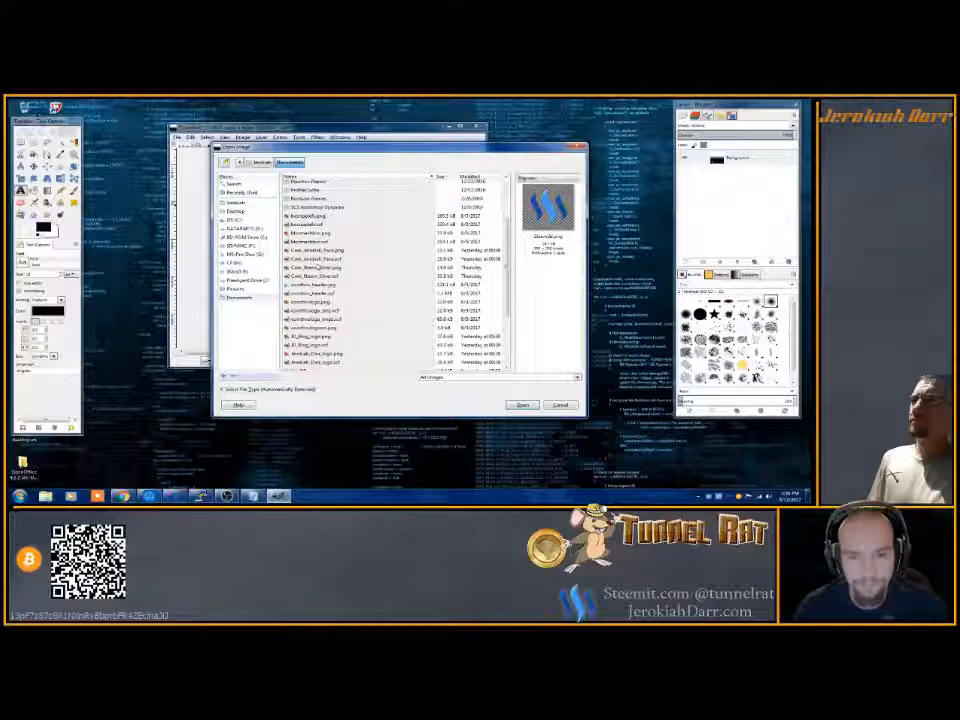
left_click(312, 268)
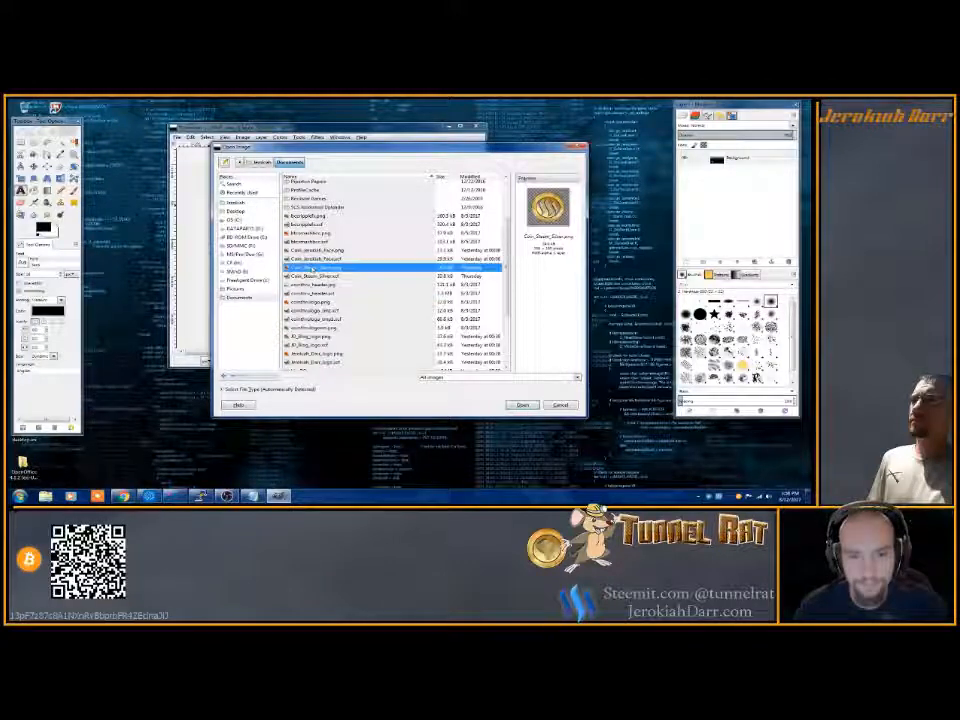
left_click(518, 404)
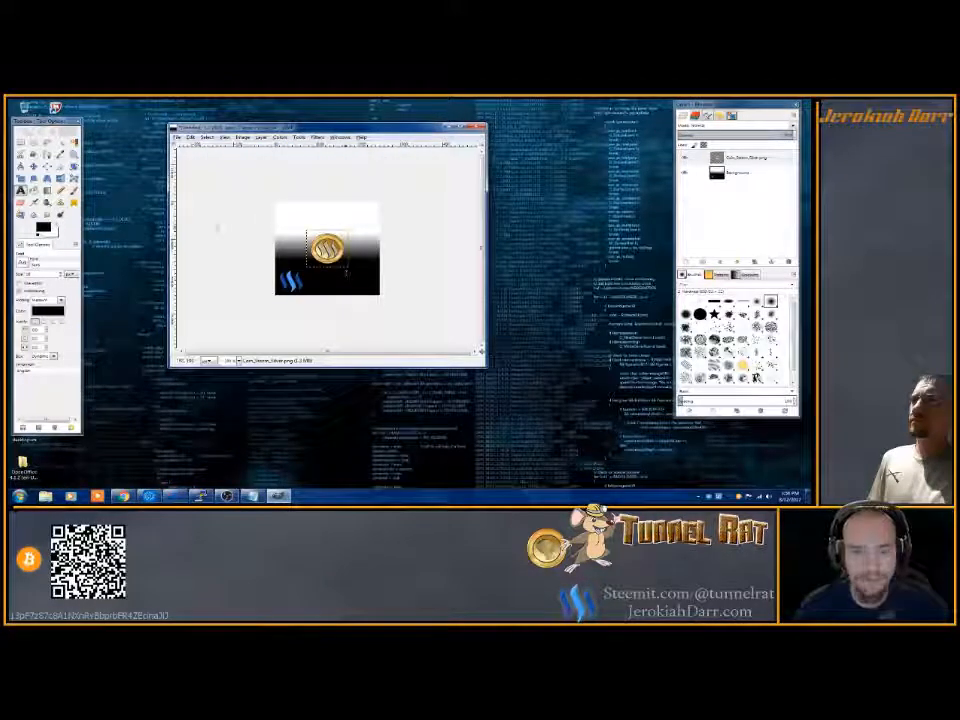
- Move the coin layer up into the white area and left until only a thin sliver shows at the image's left edge
left_click(33, 166)
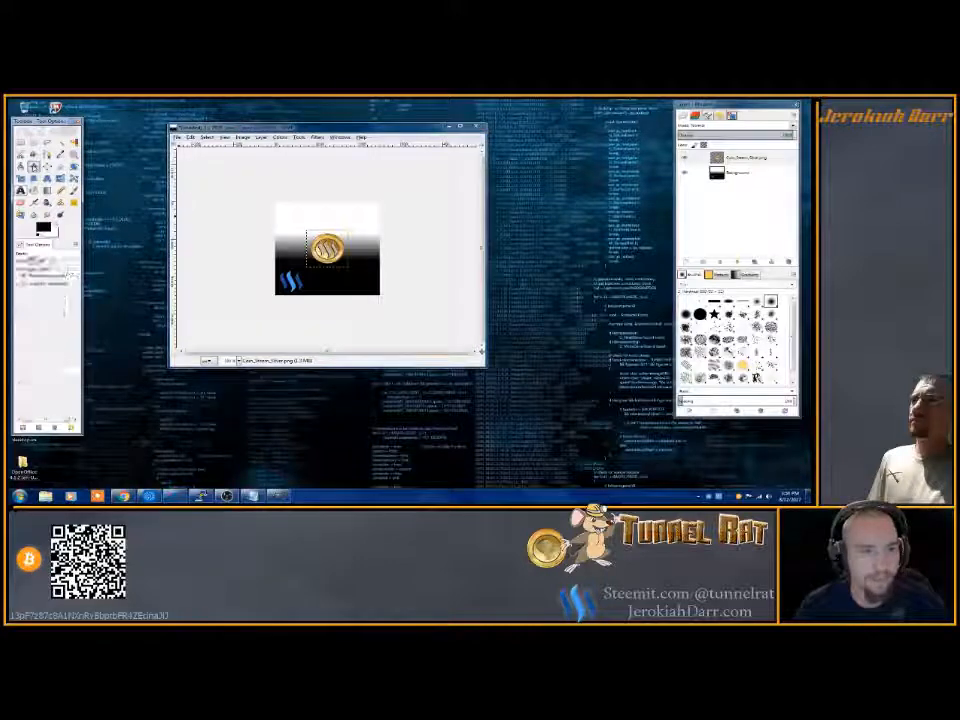
left_click(335, 246)
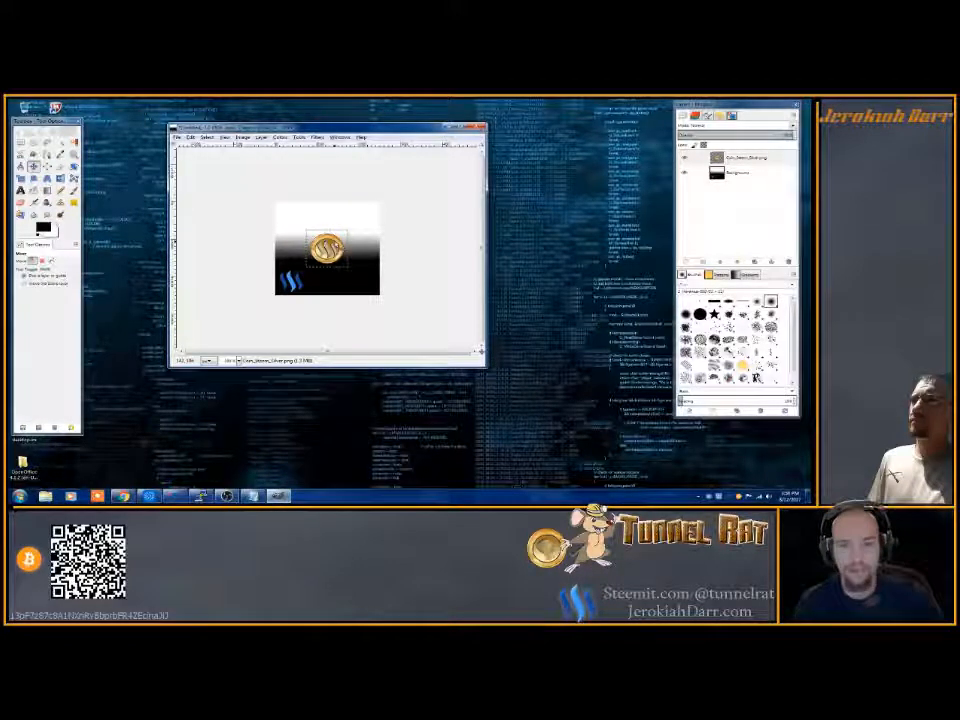
left_click_drag(335, 246, 335, 227)
key("Up")
key("Up")
key("Up")
key("Up")
key("Up")
key("Left")
key("Left")
key("Left")
key("Left")
key("Left")
key("Left")
key("Left")
key("Left")
key("Left")
key("Left")
key("Left")
key("Left")
key("Left")
key("Left")
key("Left")
key("Left")
key("Left")
key("Left")
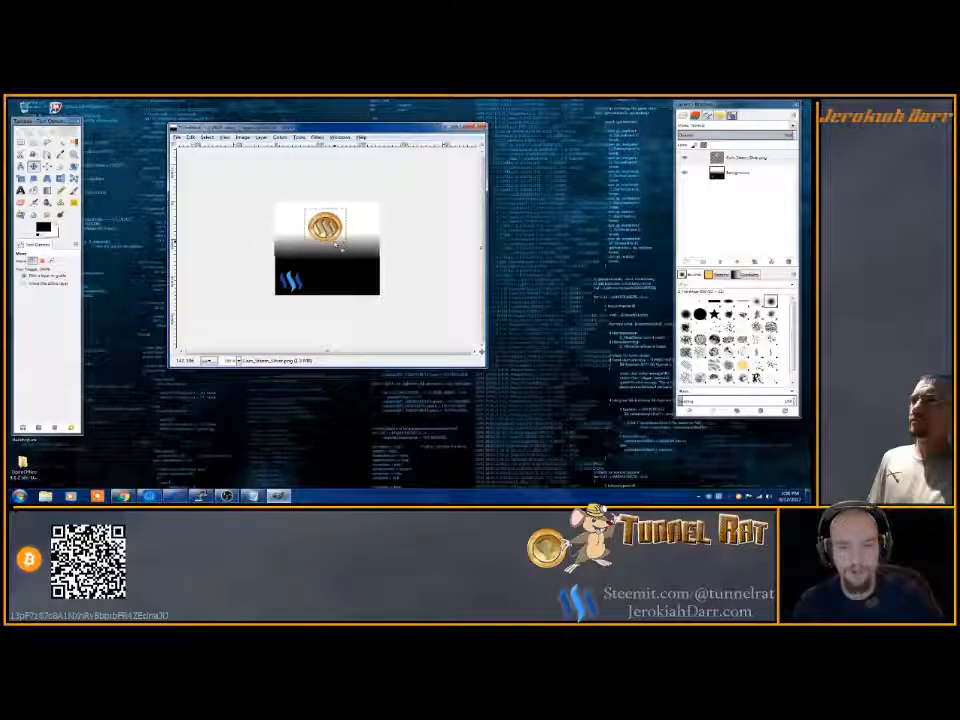
key("Left")
key("Left")
key("Left")
key("Left")
key("Left")
key("Left")
key("Left")
key("Left")
key("Left")
key("Left")
key("Left")
key("Left")
key("Left")
key("Left")
key("Left")
key("Left")
key("Left")
key("Left")
key("Left")
key("Left")
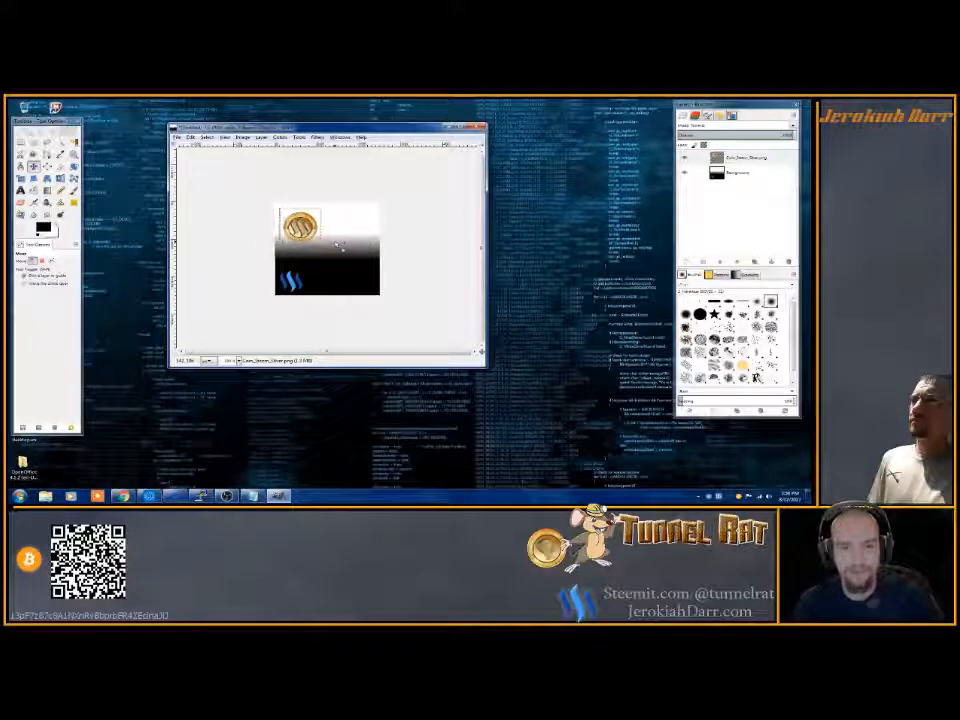
key("Left")
key("Left")
key("Left")
key("Left")
key("Left")
key("Left")
key("Left")
key("Left")
key("Left")
key("Left")
key("Left")
key("Left")
key("Left")
key("Left")
key("Left")
key("Left")
key("Left")
key("Left")
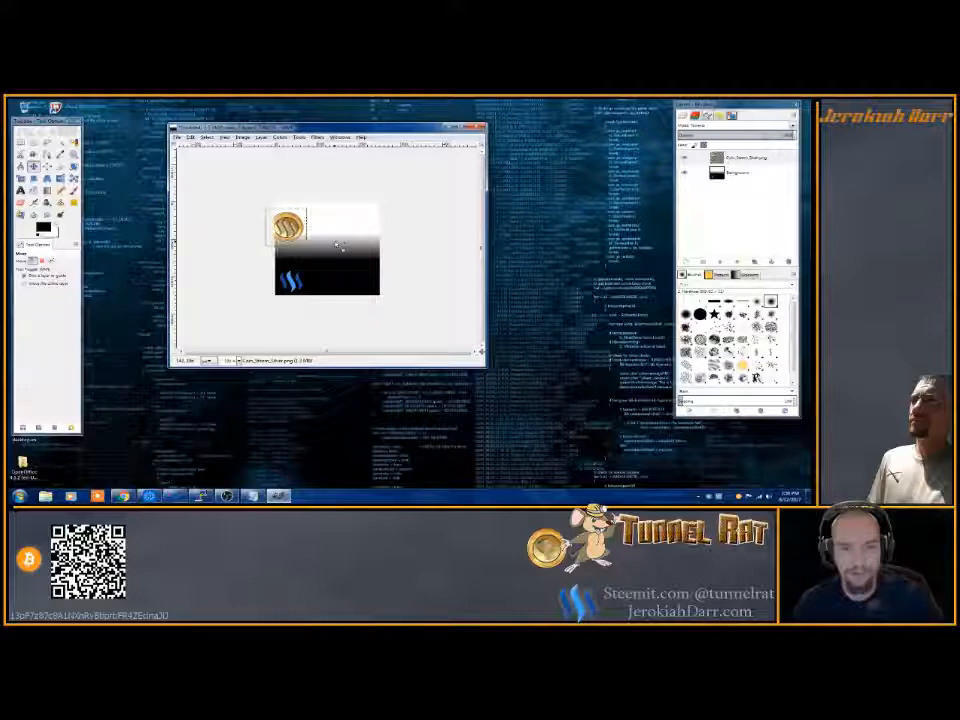
key("Left")
key("Left")
key("Left")
key("Left")
key("Left")
key("Left")
key("Left")
key("Left")
key("Left")
key("Left")
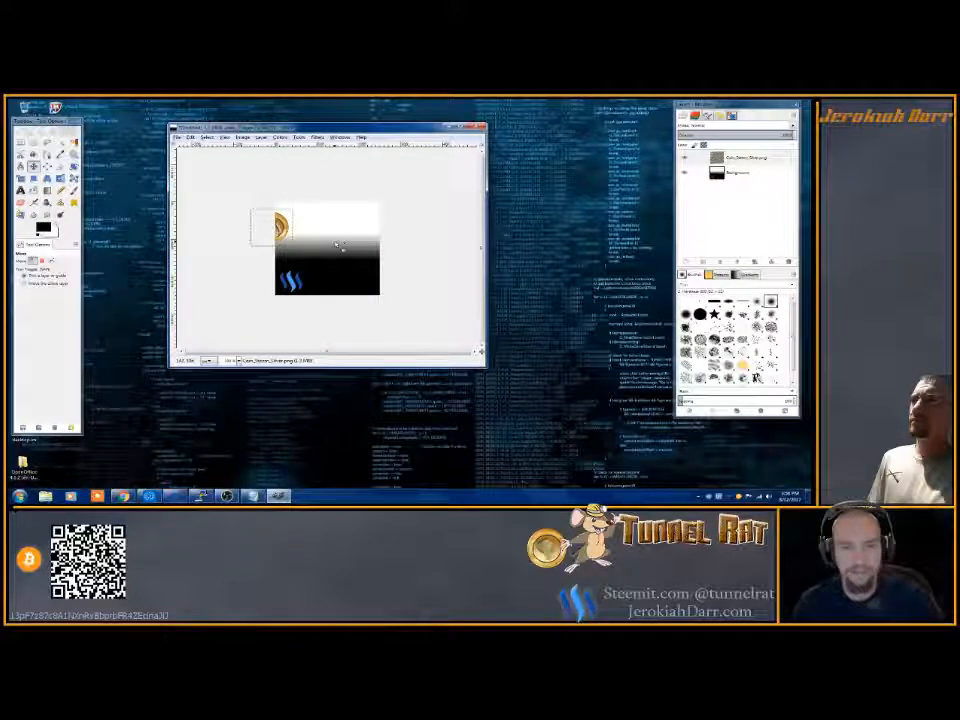
key("Left")
key("Left")
key("Left")
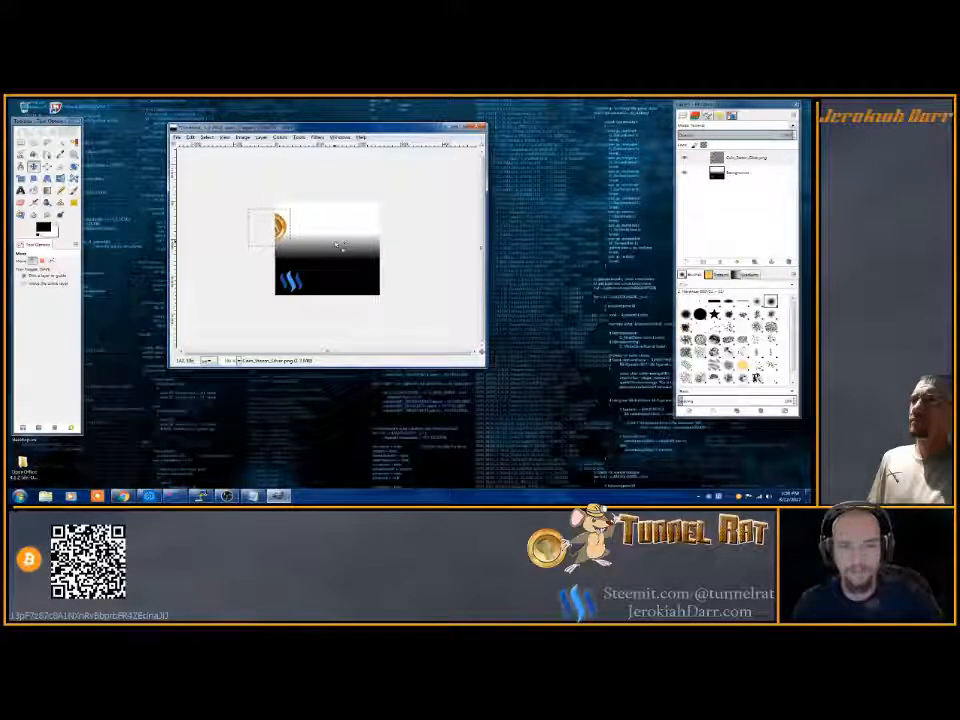
key("Left")
key("Left")
key("Left")
key("Left")
key("Left")
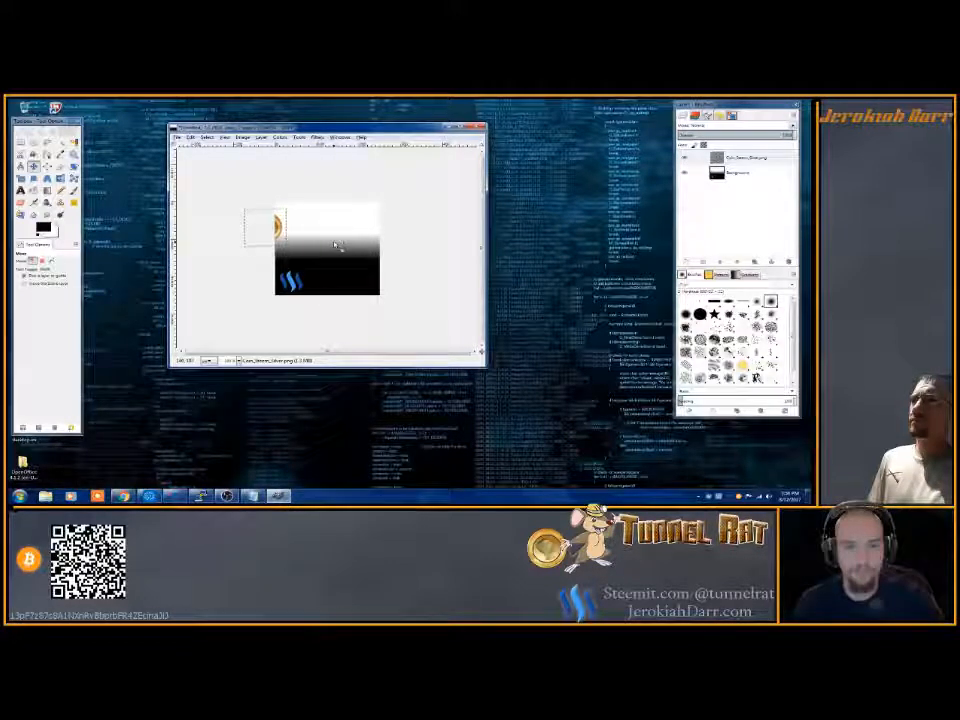
key("Left")
key("Left")
key("Left")
key("Left")
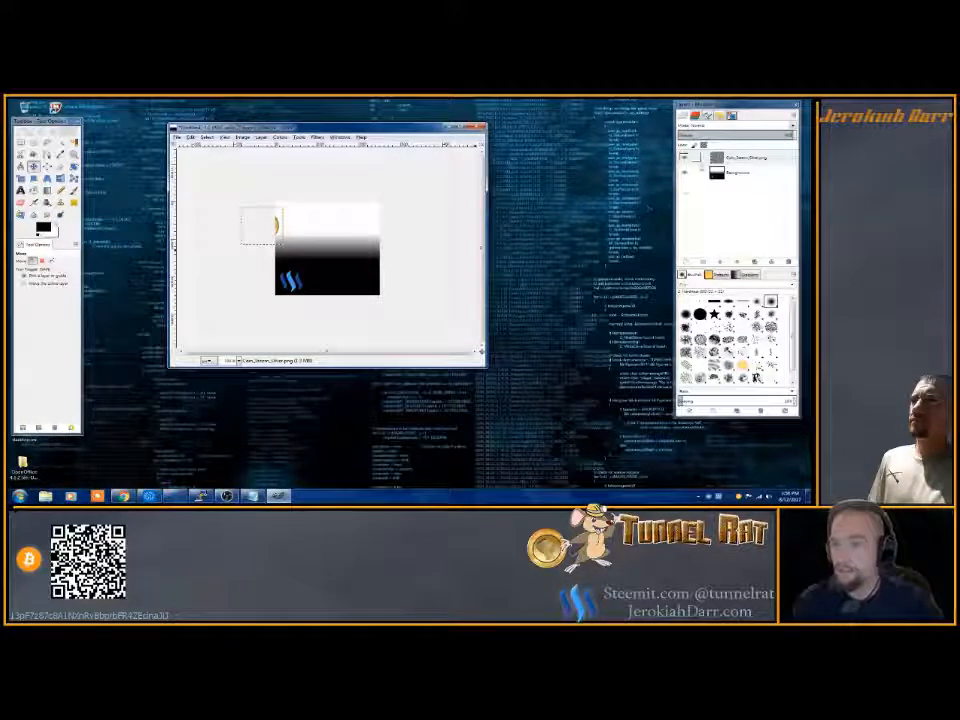
- Duplicate the coin layer and nudge the copy slightly right of the original
left_click(718, 158)
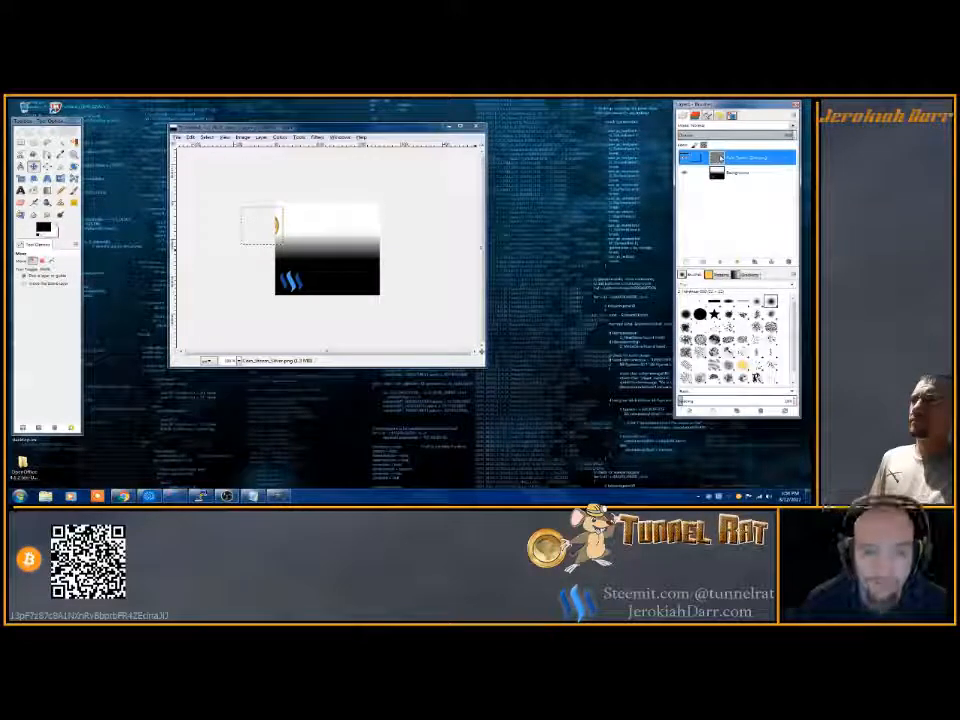
right_click(720, 158)
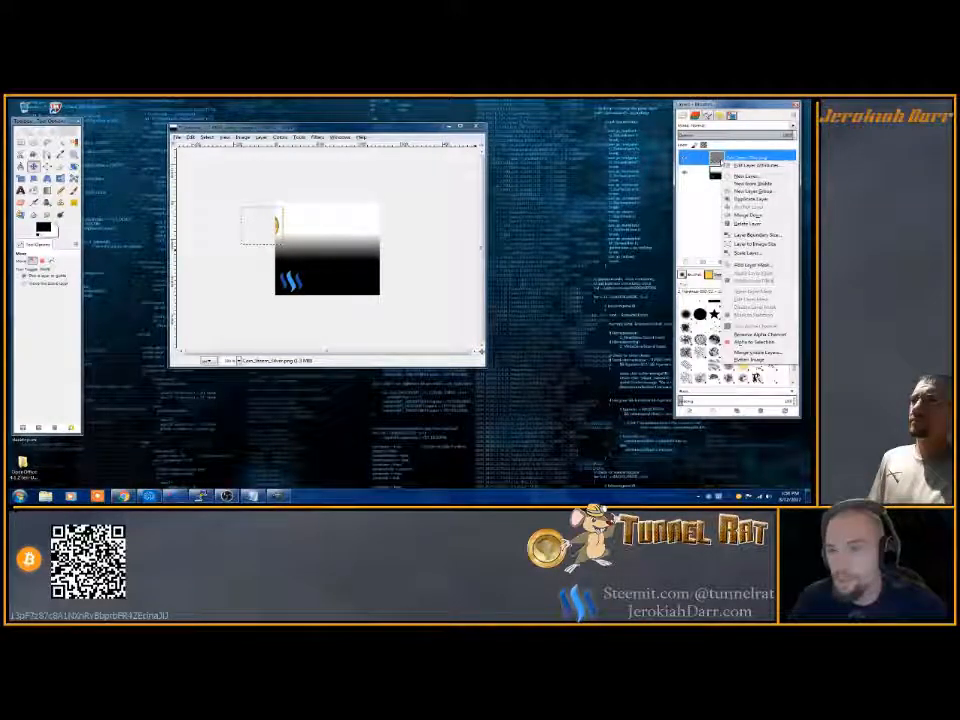
left_click(745, 199)
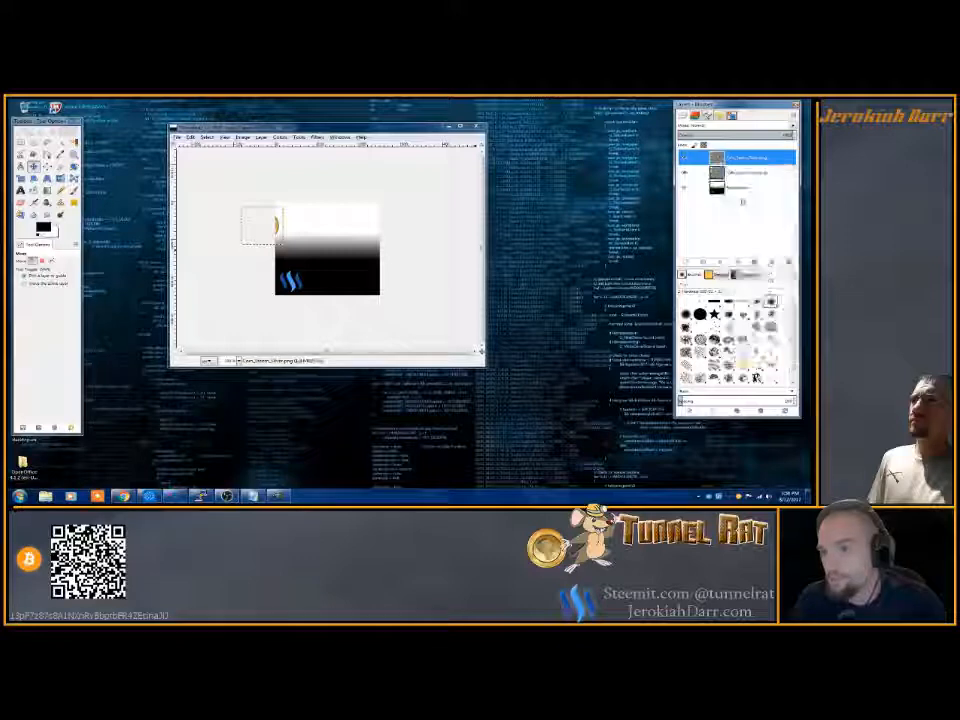
left_click(277, 228)
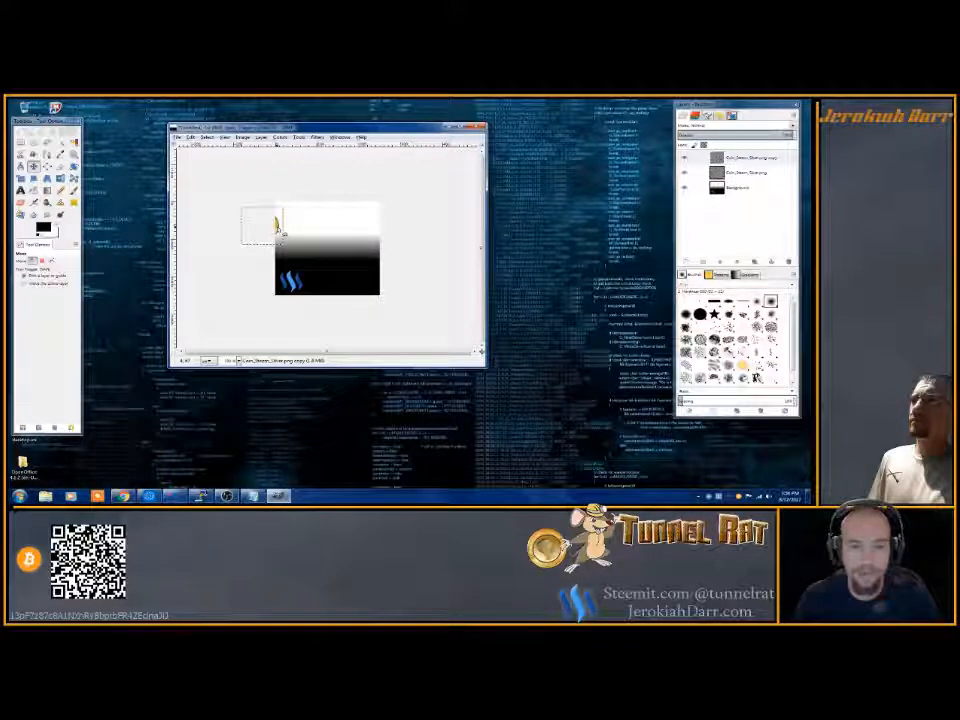
key("Right")
key("Right")
key("Right")
key("Right")
key("Right")
key("Right")
key("Right")
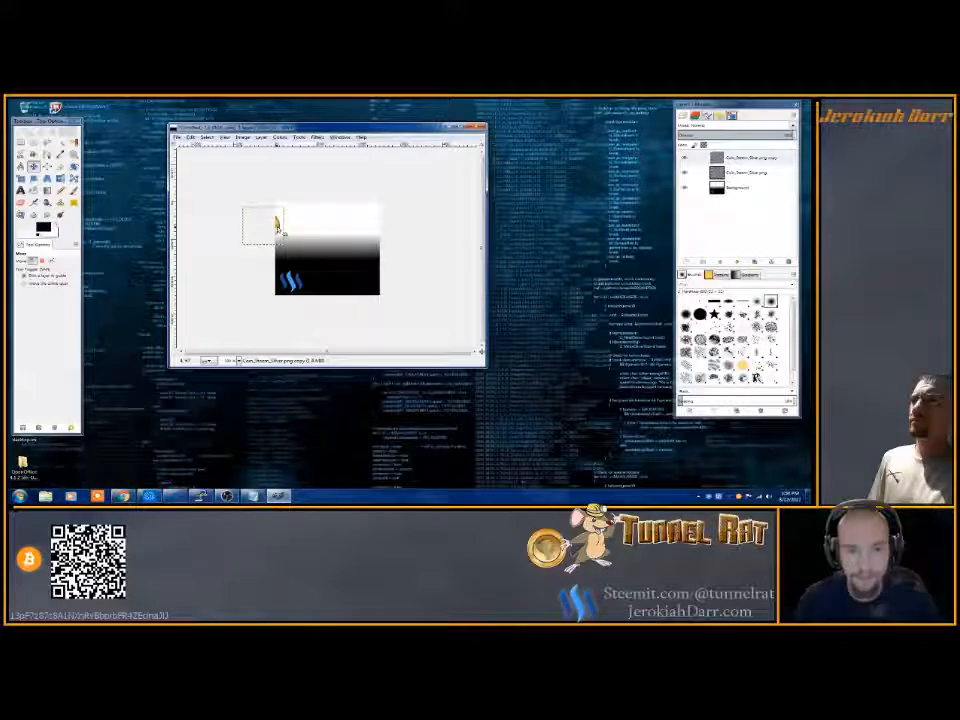
key("Right")
key("Right")
key("Right")
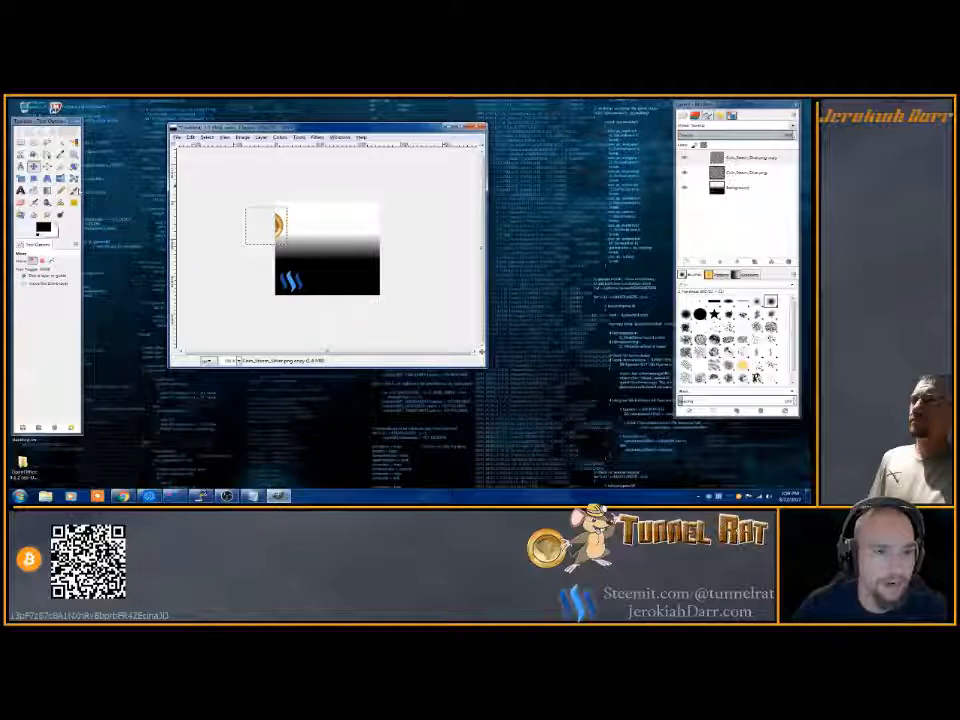
- Rotate the duplicated coin layer by 25 degrees about its centre
left_click(72, 166)
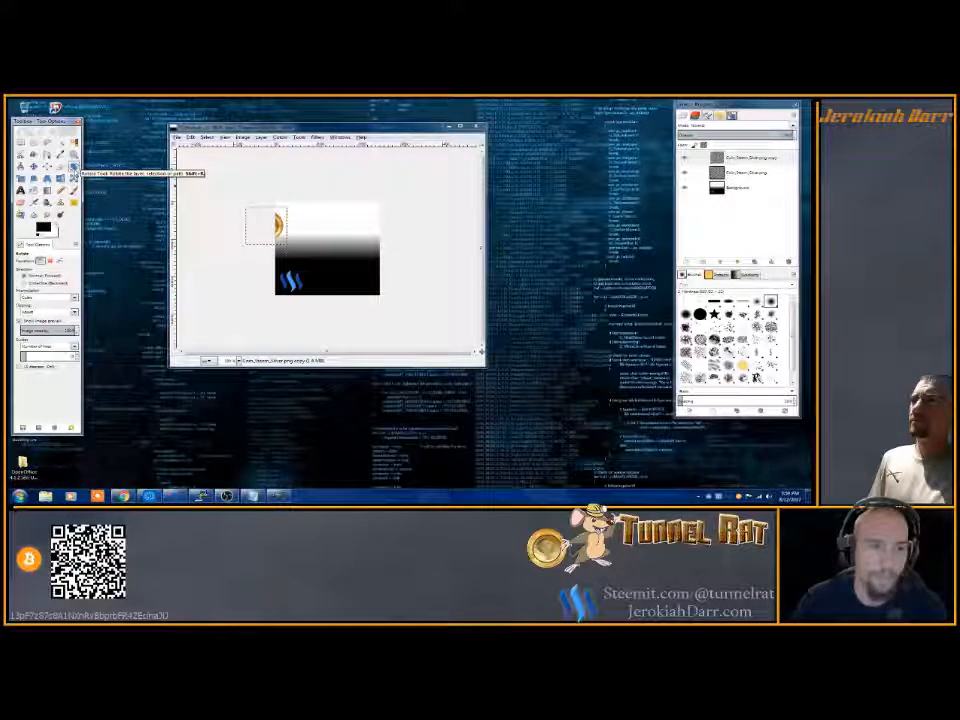
left_click(283, 229)
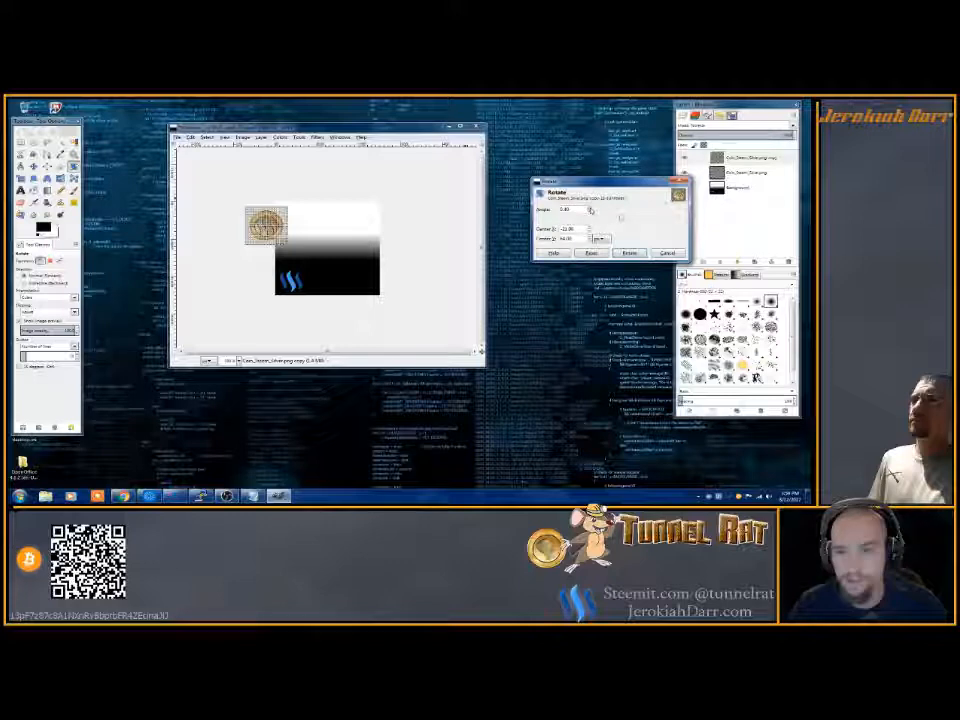
left_click(590, 209)
left_click(590, 209)
left_click(590, 209)
left_click(590, 209)
left_click(590, 209)
left_click(590, 209)
left_click(590, 209)
left_click(590, 209)
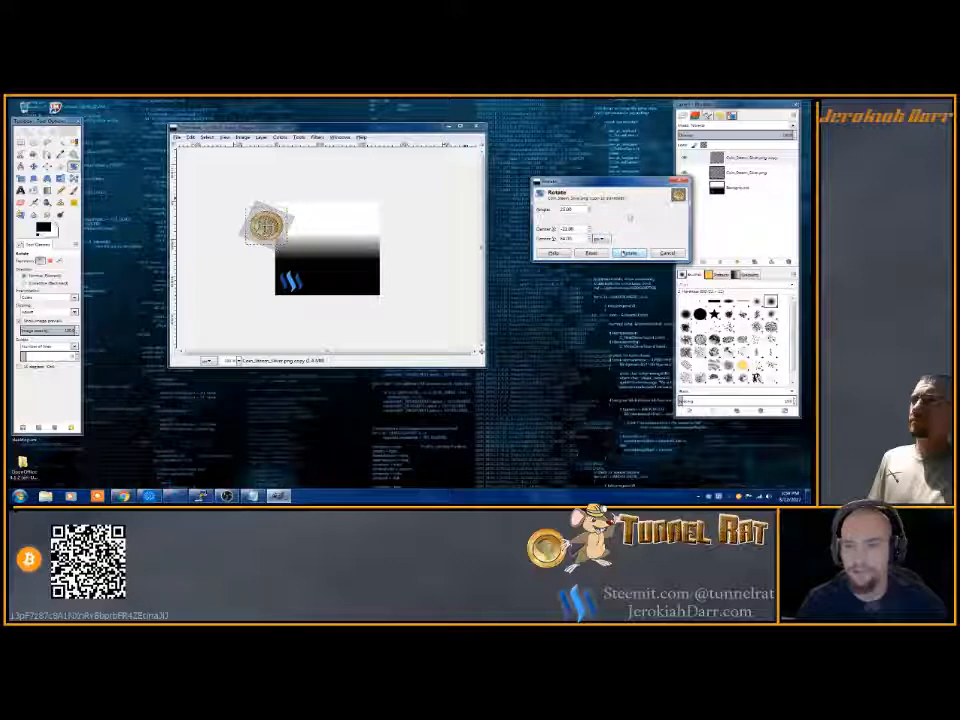
left_click(623, 254)
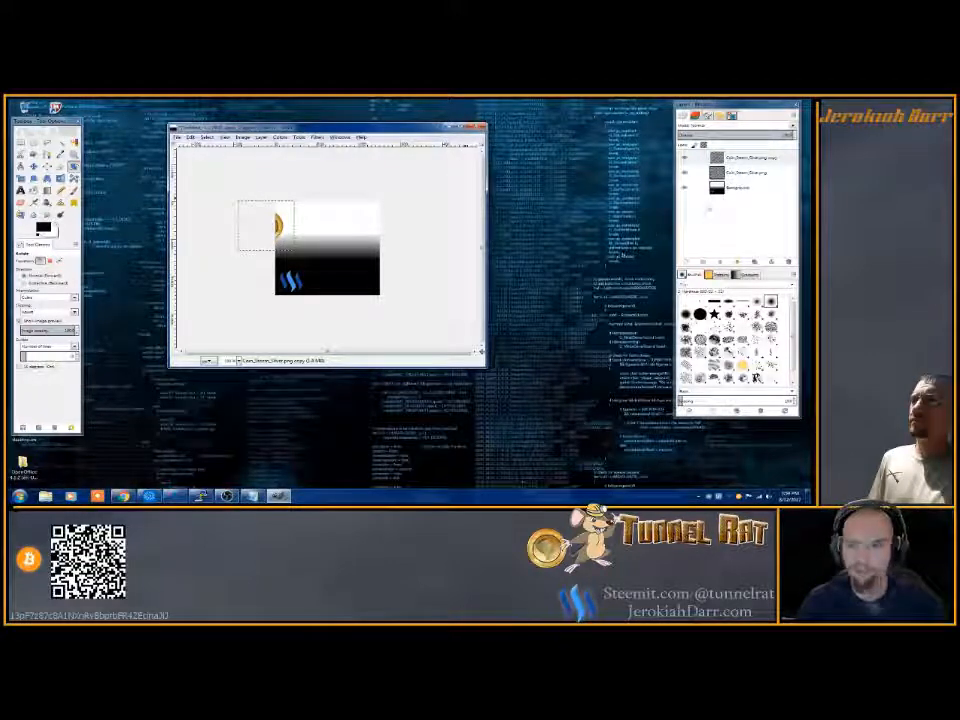
- Duplicate the rotated coin layer and shift the new copy slightly to the right
left_click(740, 158)
right_click(740, 158)
left_click(697, 196)
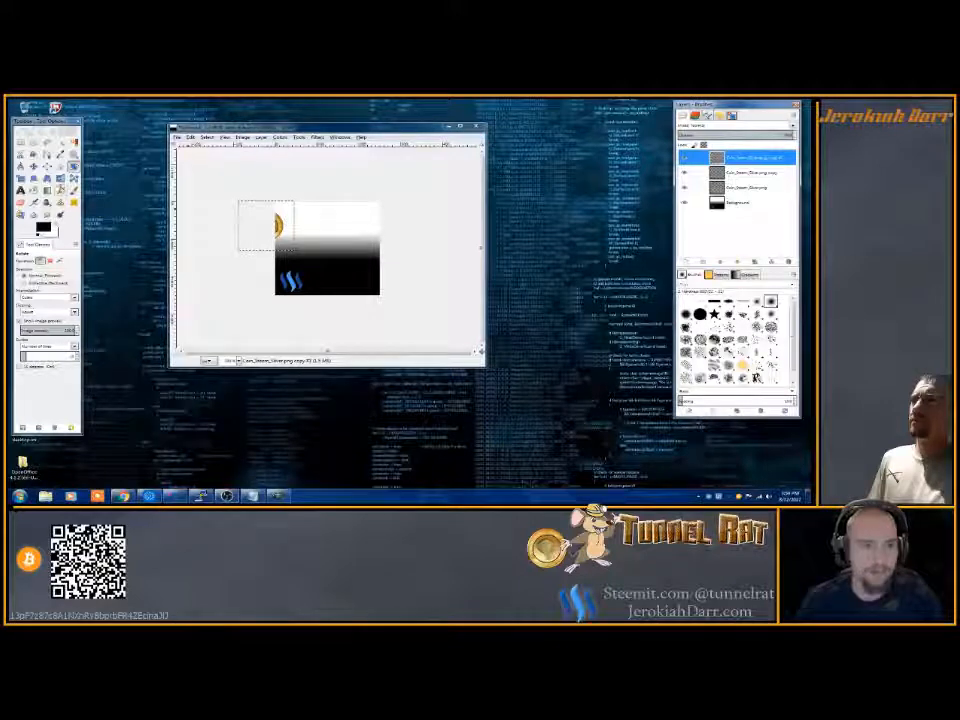
left_click(34, 166)
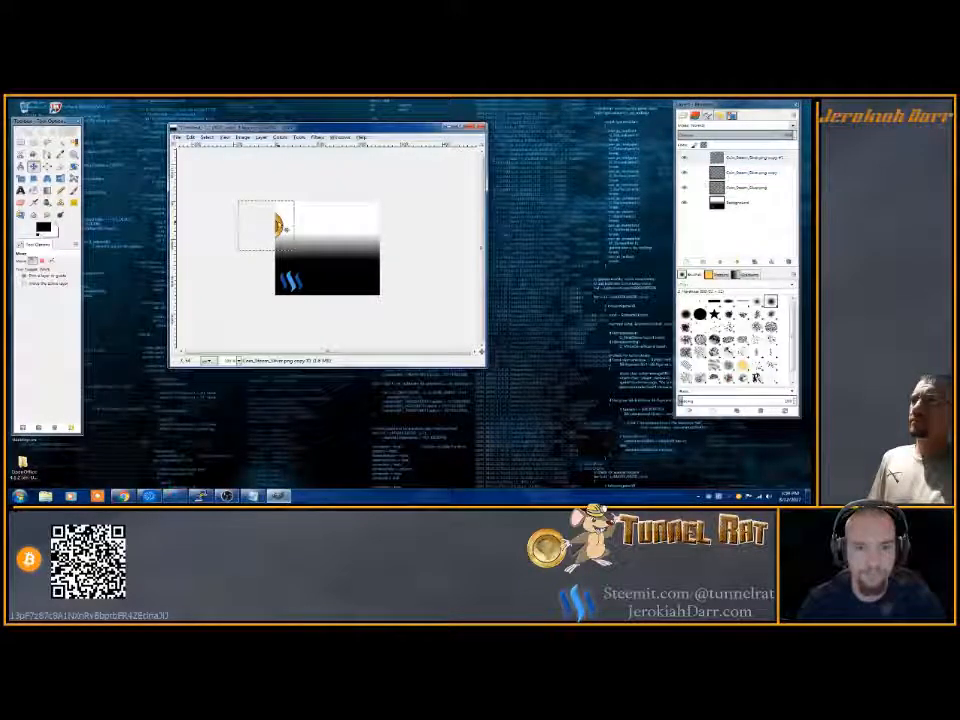
left_click_drag(286, 229, 289, 229)
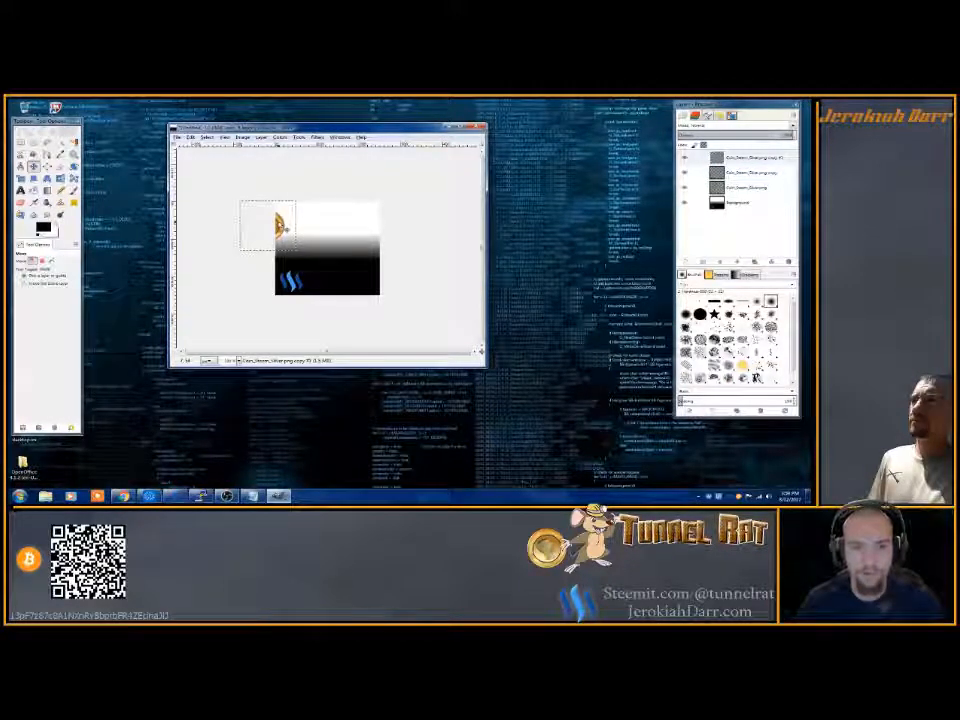
key("Right")
key("Right")
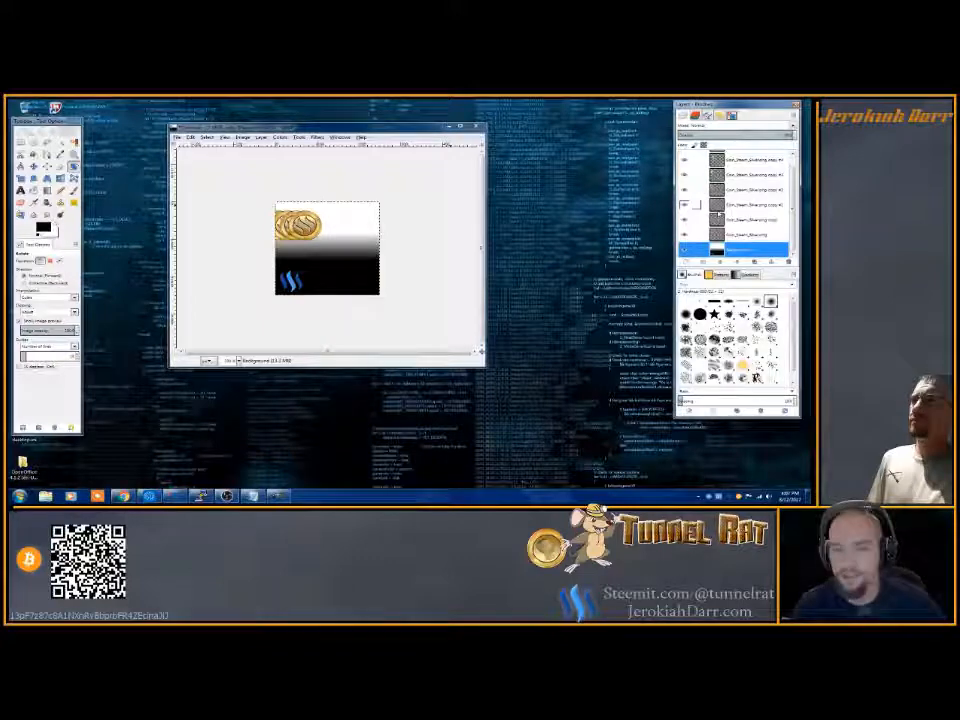
- Go through the stacked coin layers one by one, from the original coin upward, to examine each layer's position
right_click(716, 234)
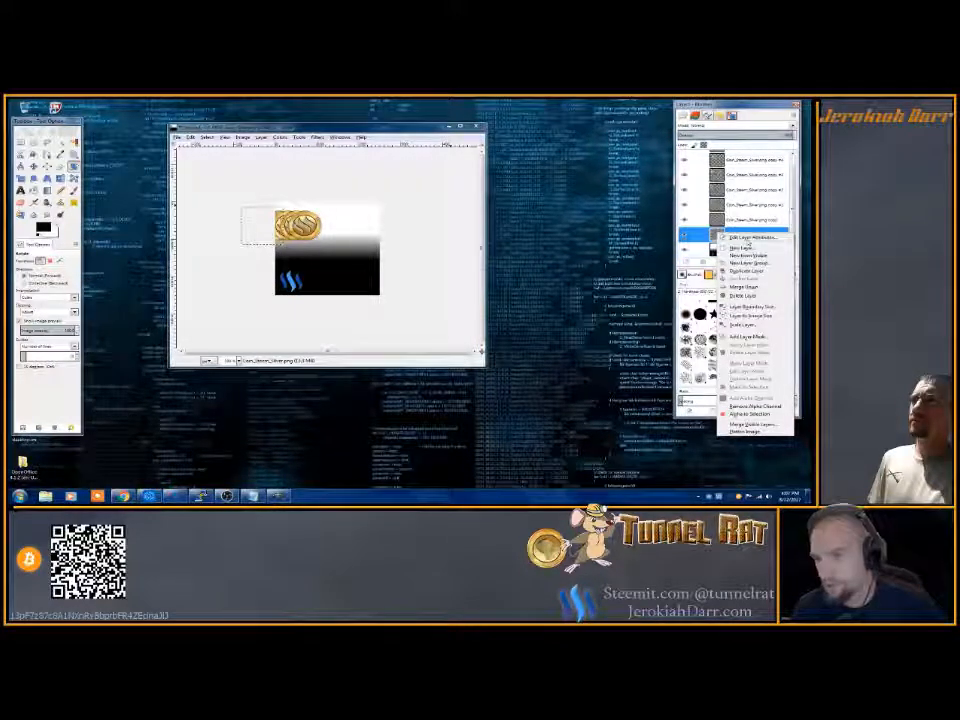
left_click(710, 234)
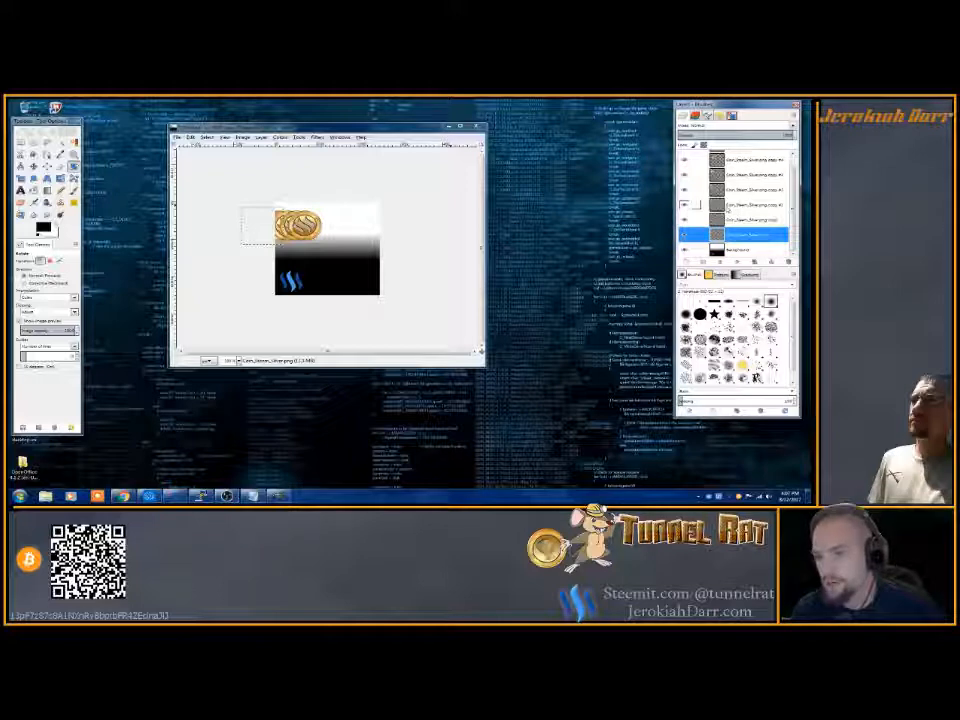
left_click(732, 219)
left_click(724, 204)
left_click(716, 190)
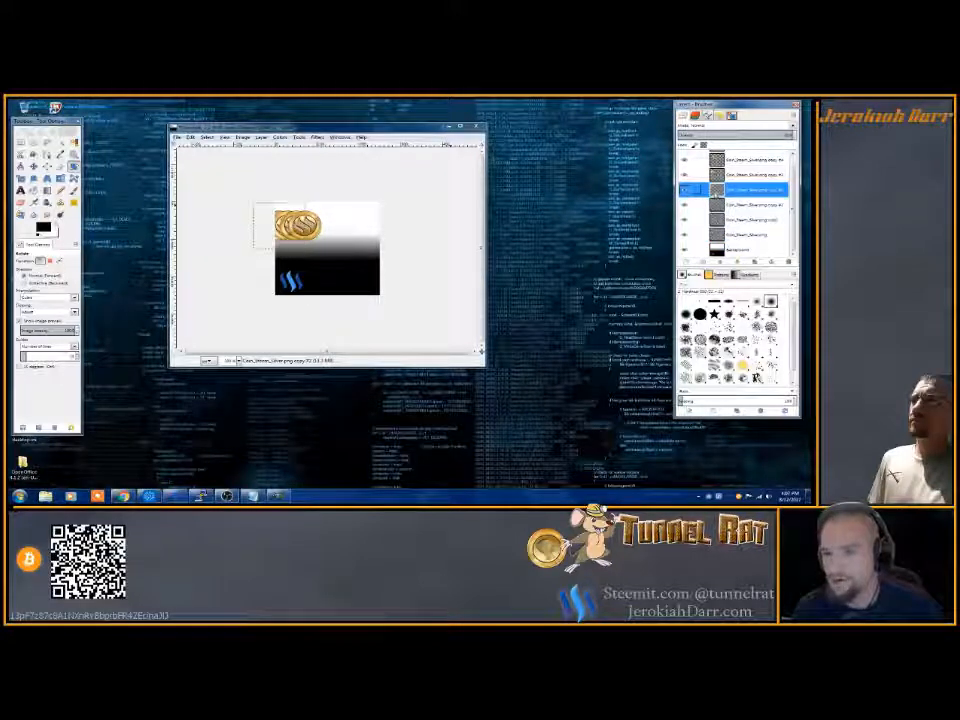
- Check the positions of the upper coin layers, the first coin copy and the original coin by selecting each layer in turn
left_click(716, 175)
left_click(716, 160)
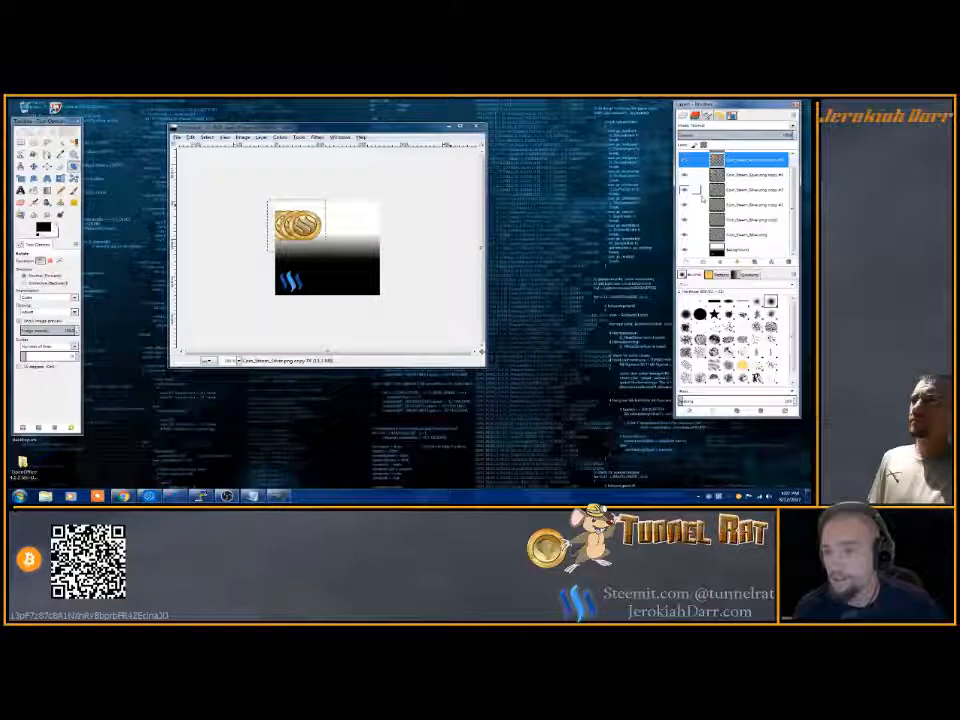
scroll(716, 160, "up", 1)
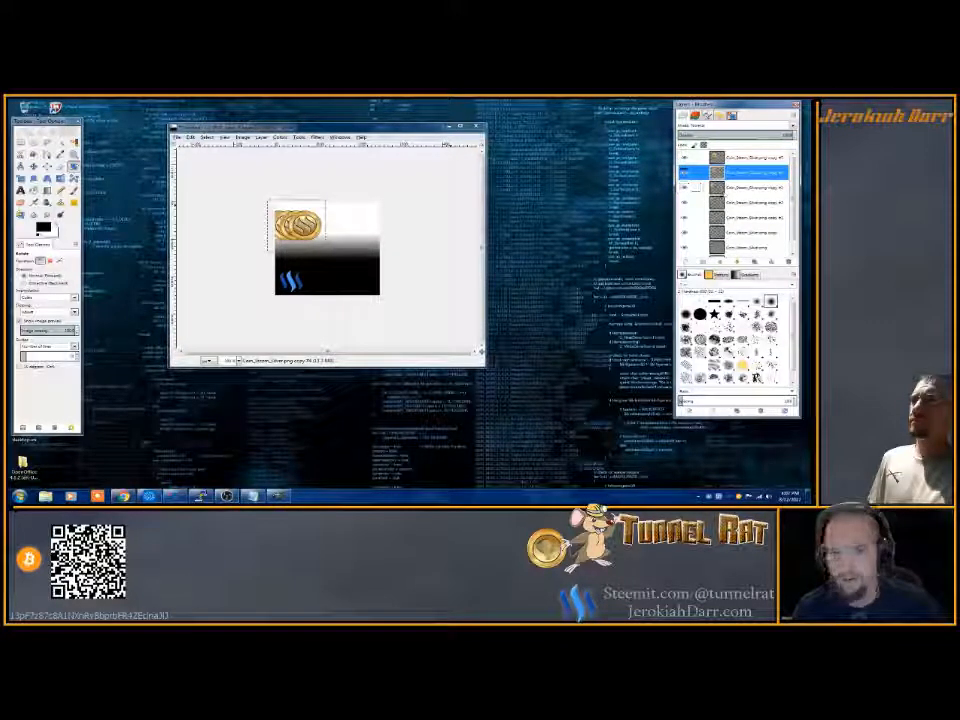
left_click(716, 159)
left_click(716, 232)
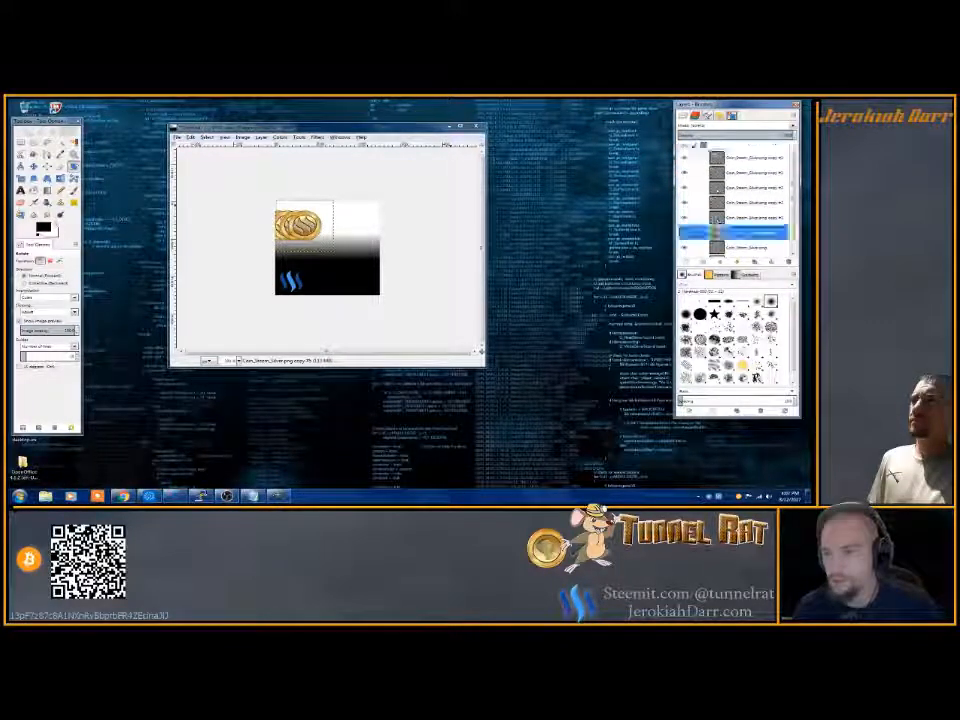
left_click(716, 247)
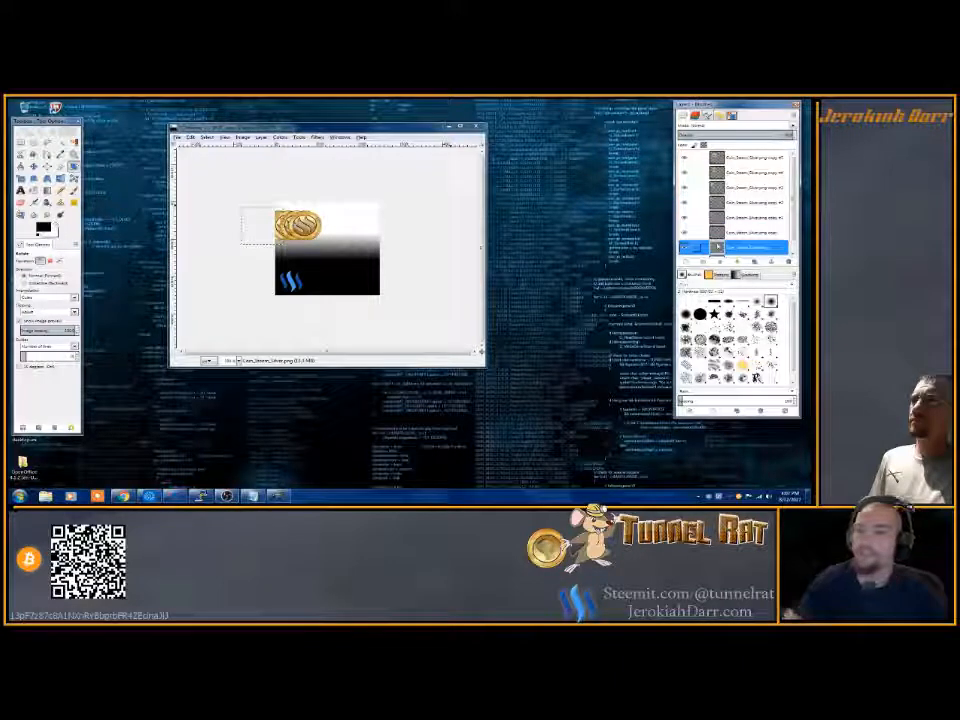
scroll(716, 240, "down", 1)
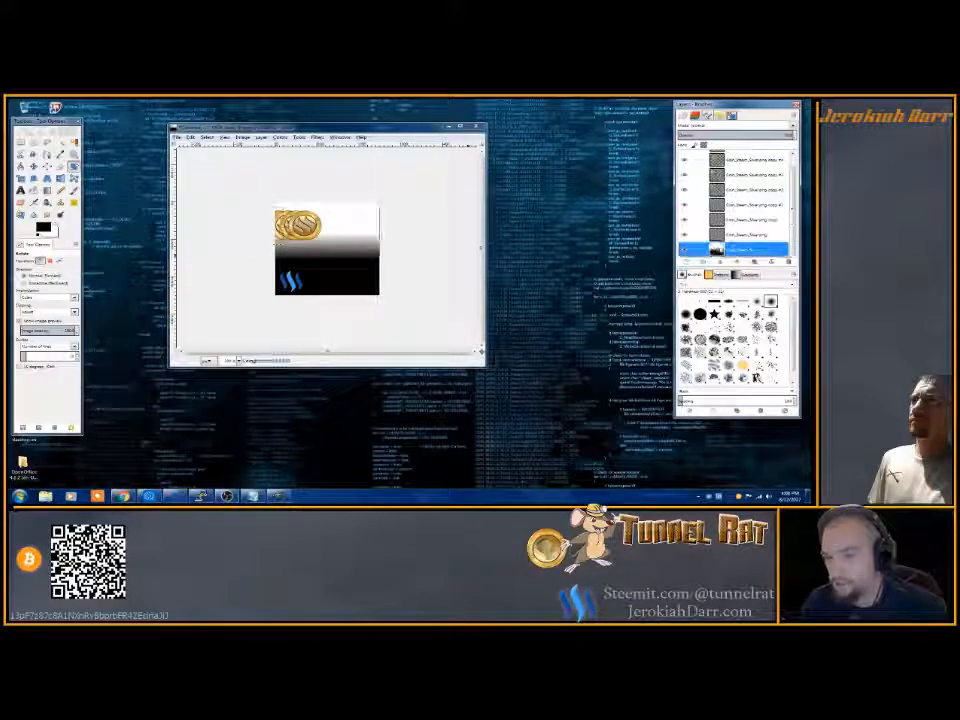
- Duplicate the background layer twice, placing one copy directly above the original coin layer and the other directly above the first coin copy
right_click(720, 249)
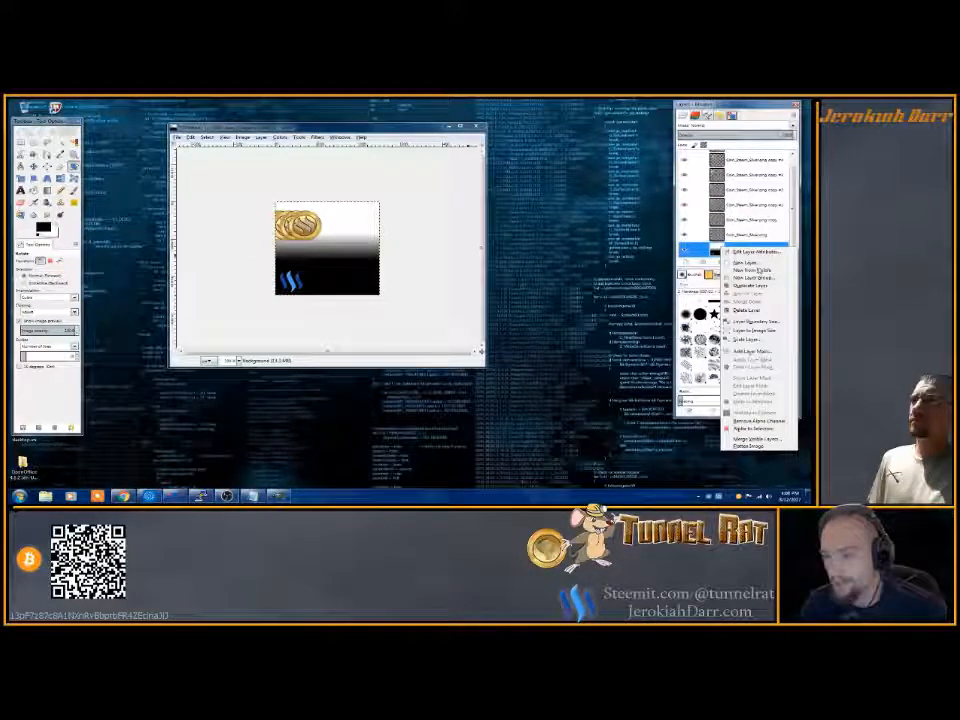
left_click(748, 285)
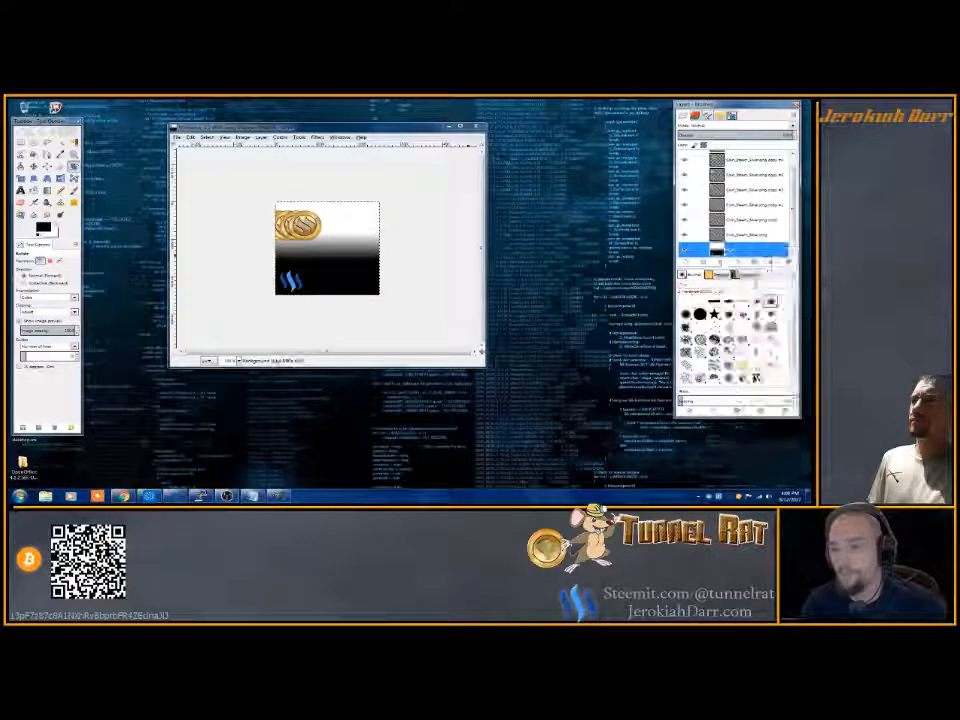
scroll(750, 251, "down", 1)
left_click_drag(729, 235, 718, 210)
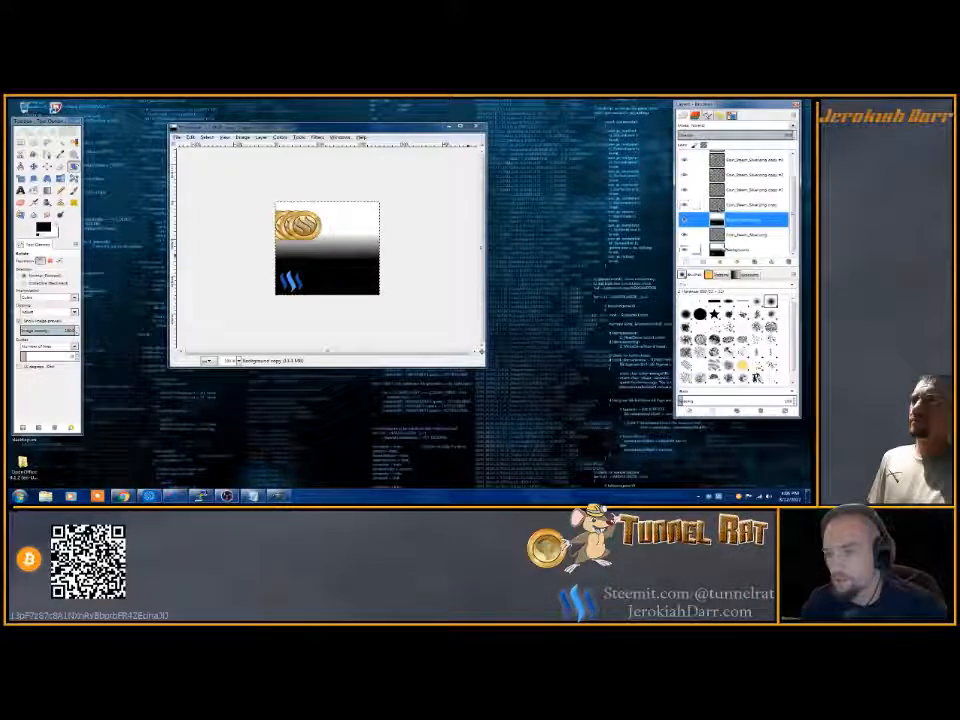
right_click(730, 249)
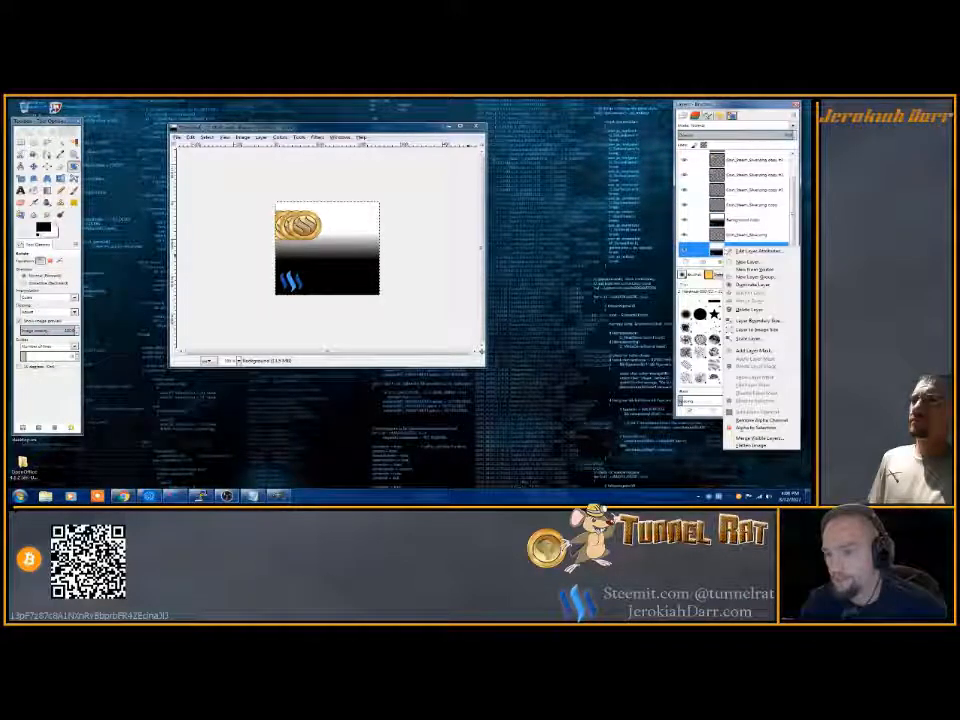
left_click(745, 284)
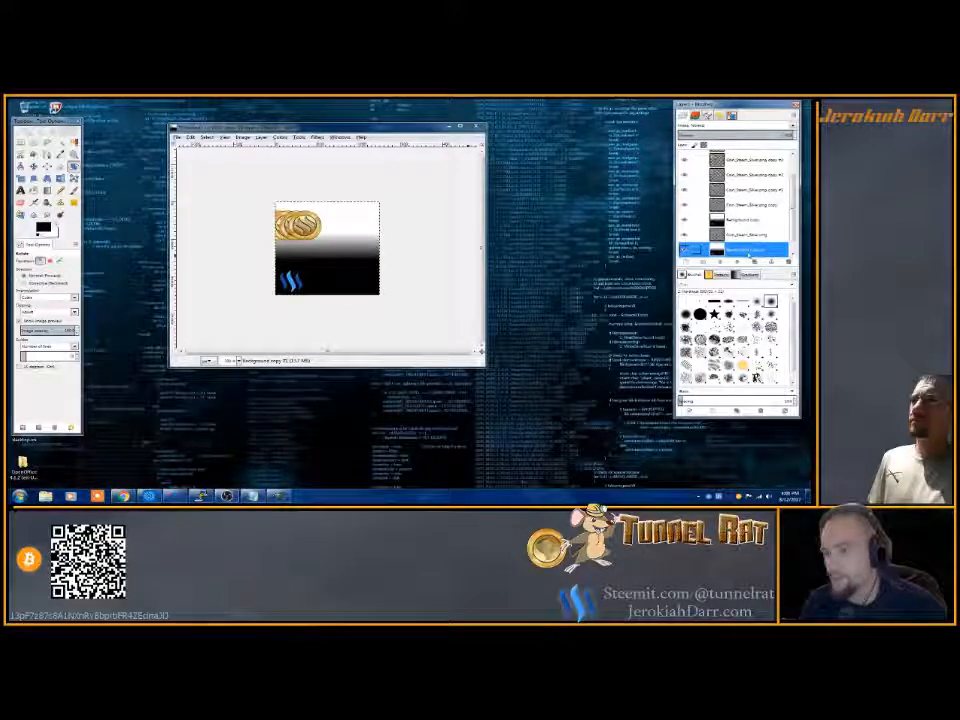
left_click_drag(763, 252, 724, 204)
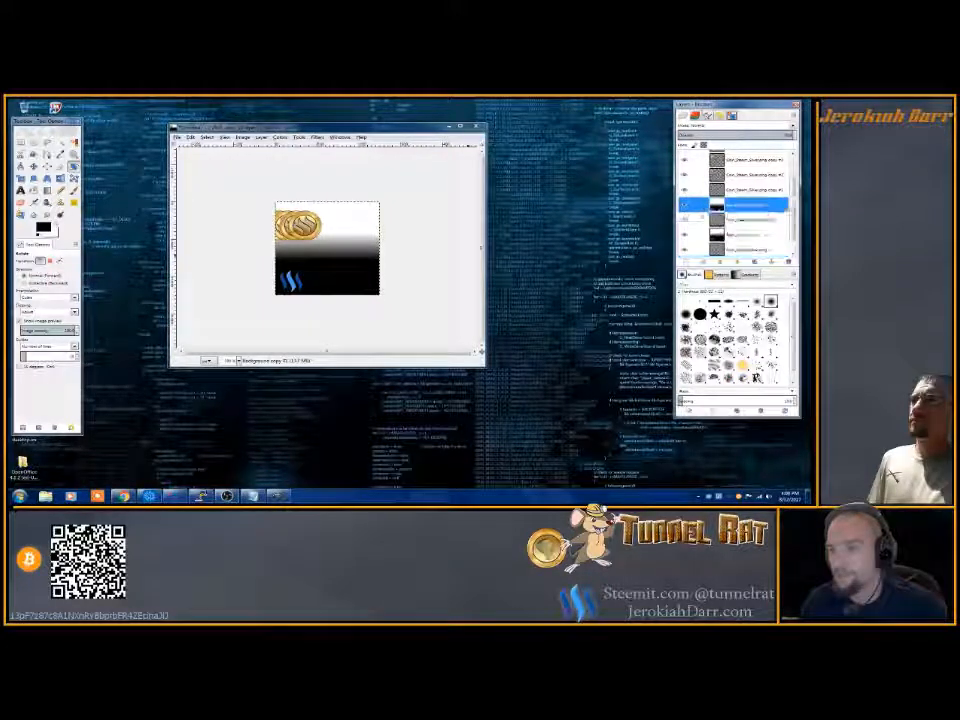
scroll(733, 222, "down", 1)
- Duplicate the background layer twice more, placing one copy directly above coin copy #1 and the other directly above coin copy #2
right_click(720, 249)
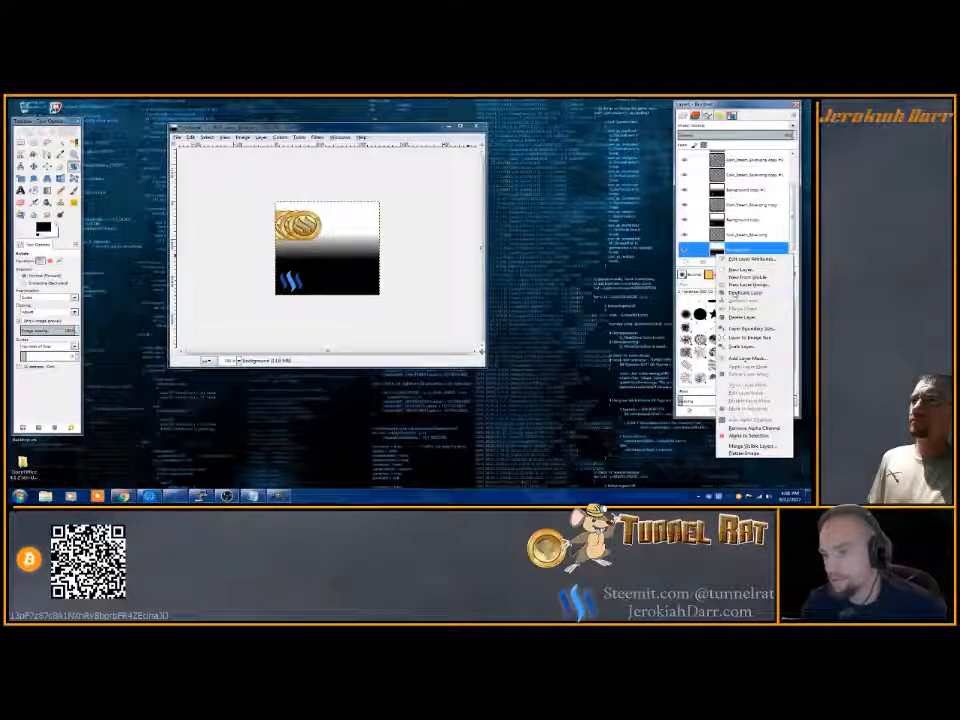
left_click(745, 292)
left_click_drag(725, 247, 728, 172)
scroll(729, 226, "down", 1)
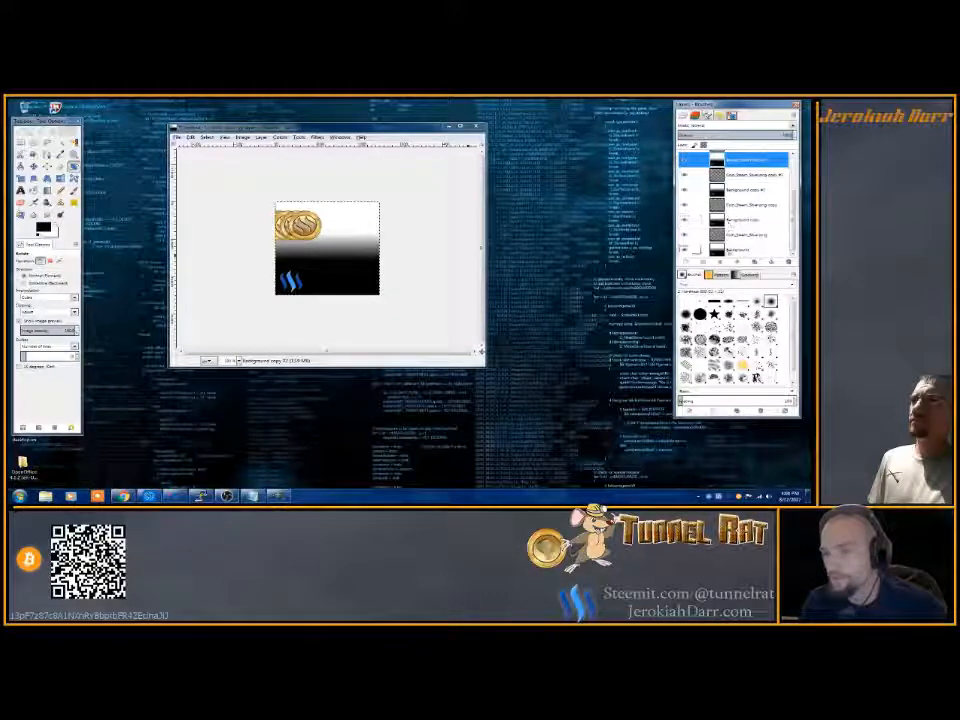
right_click(722, 250)
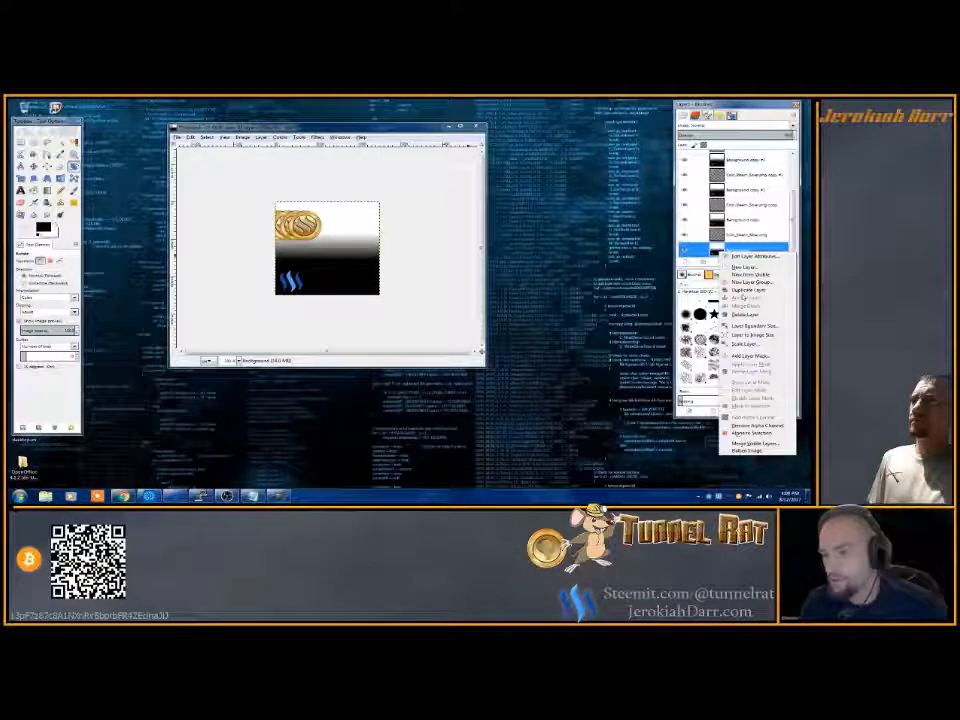
left_click(747, 290)
left_click_drag(724, 248, 722, 198)
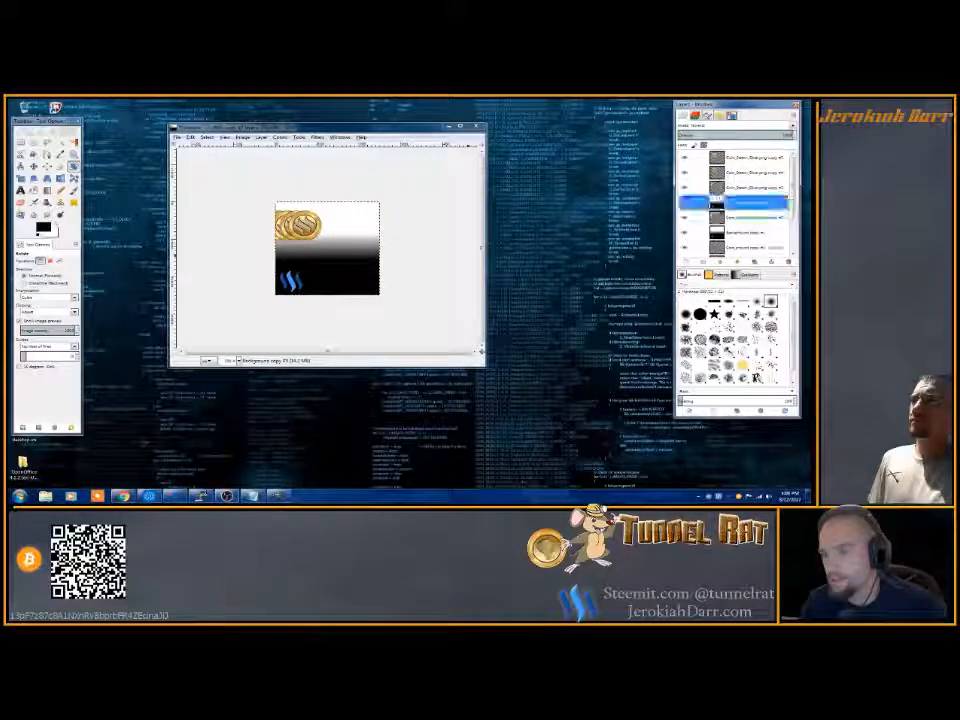
scroll(729, 218, "down", 4)
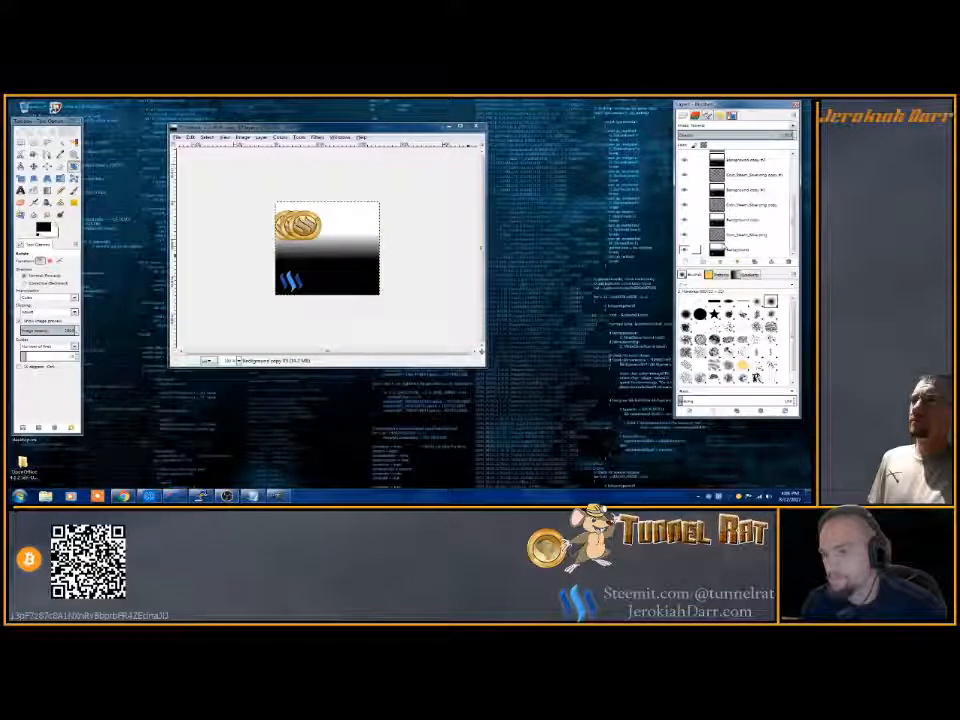
- Add two further duplicates of the background layer, one directly above coin copy #3 and one directly above coin copy #4
right_click(724, 249)
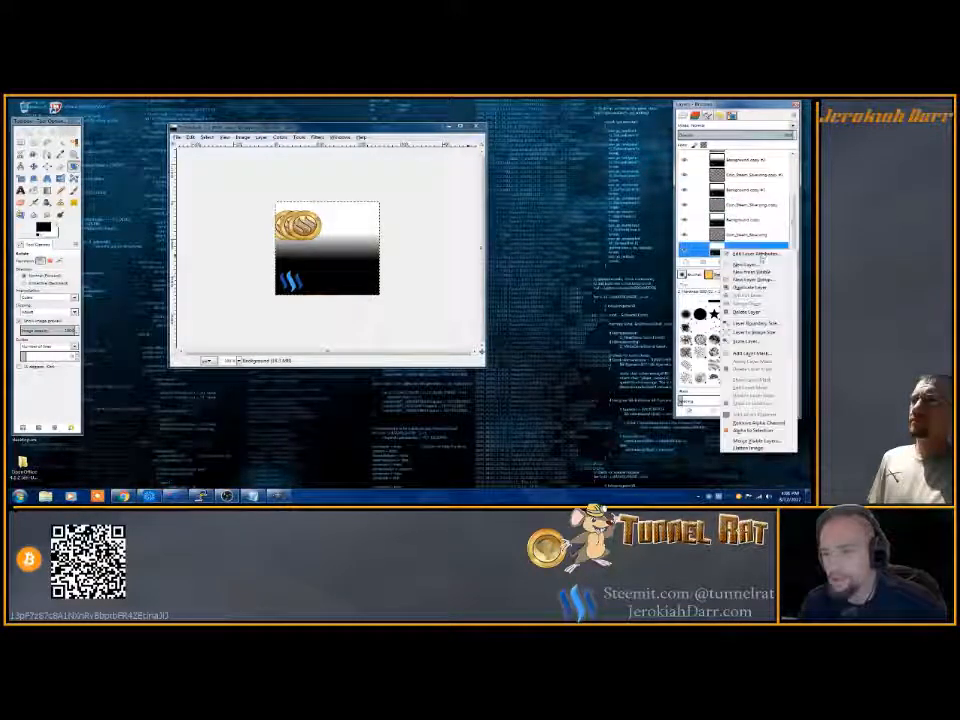
left_click(748, 287)
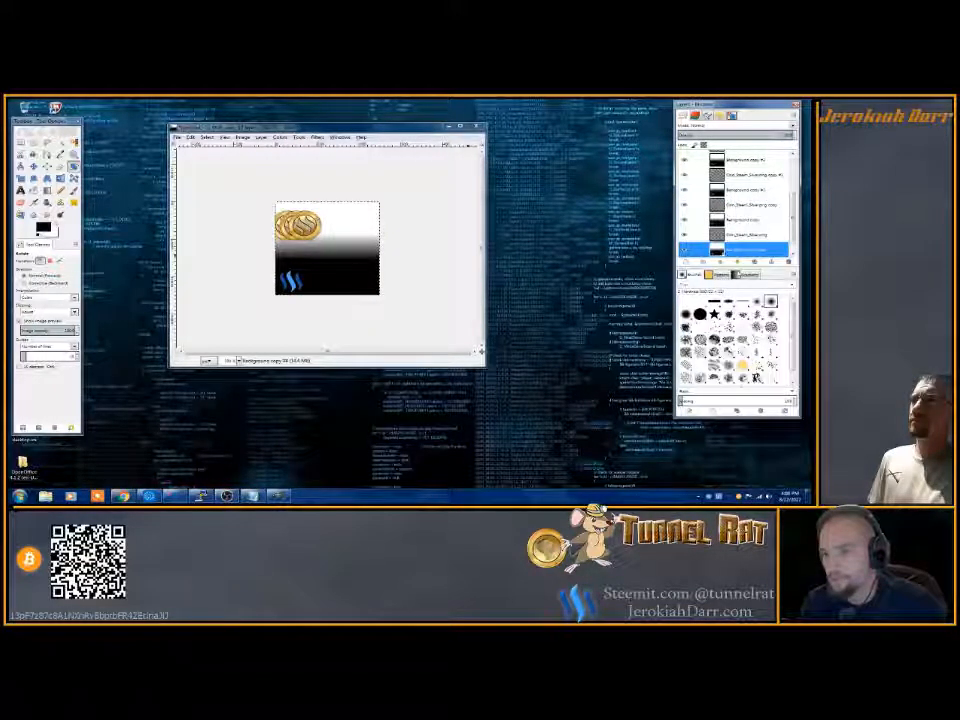
left_click_drag(727, 146, 721, 183)
scroll(721, 190, "down", 3)
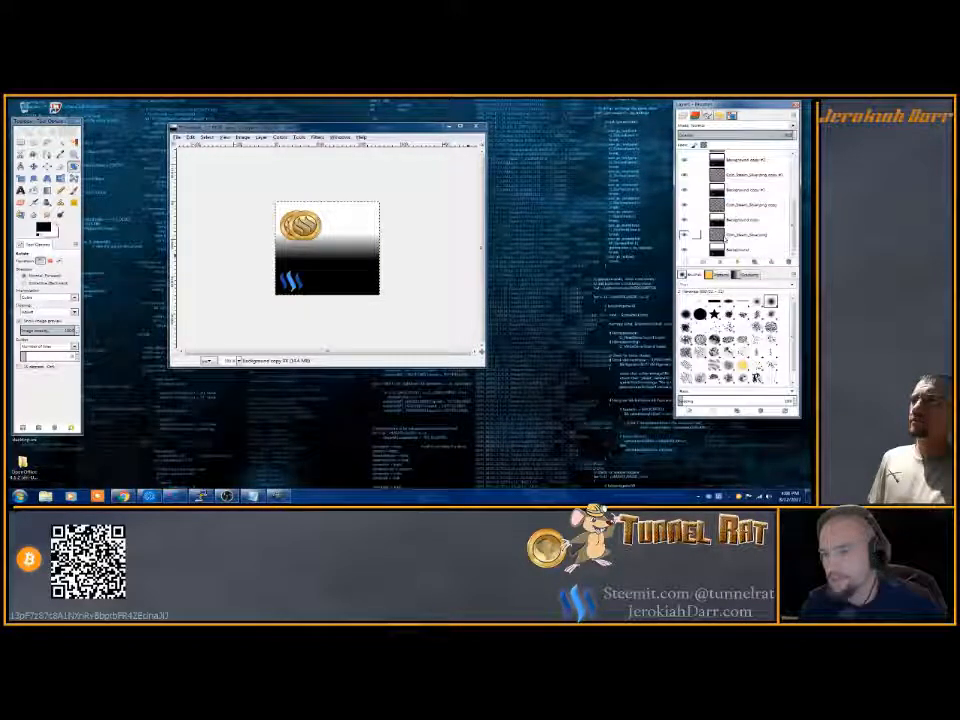
right_click(724, 249)
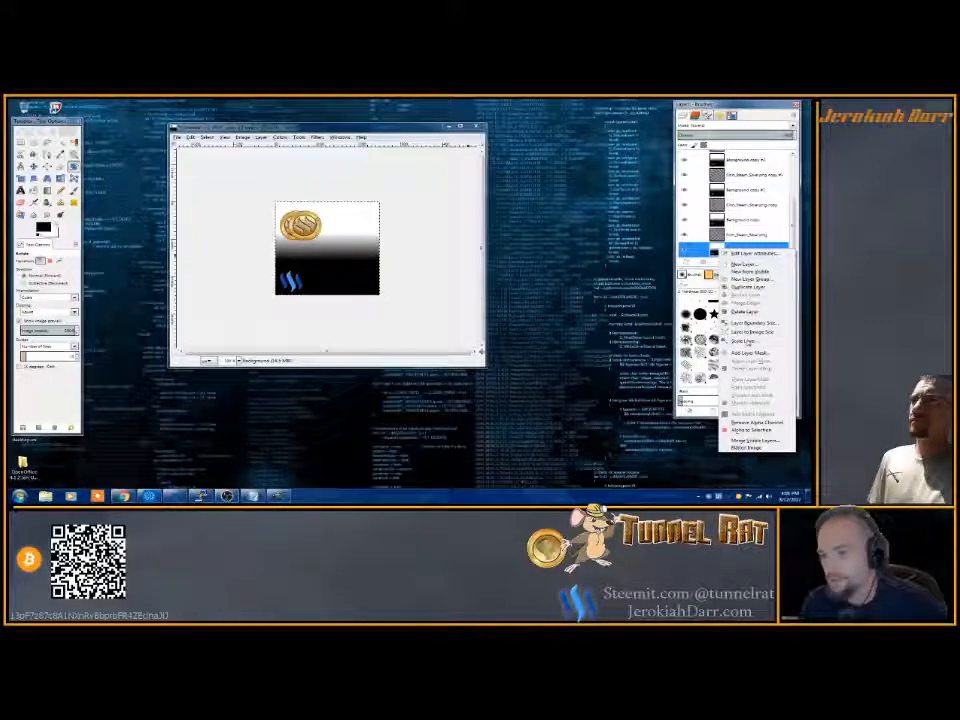
left_click(737, 288)
left_click_drag(724, 249, 732, 176)
scroll(732, 176, "down", 5)
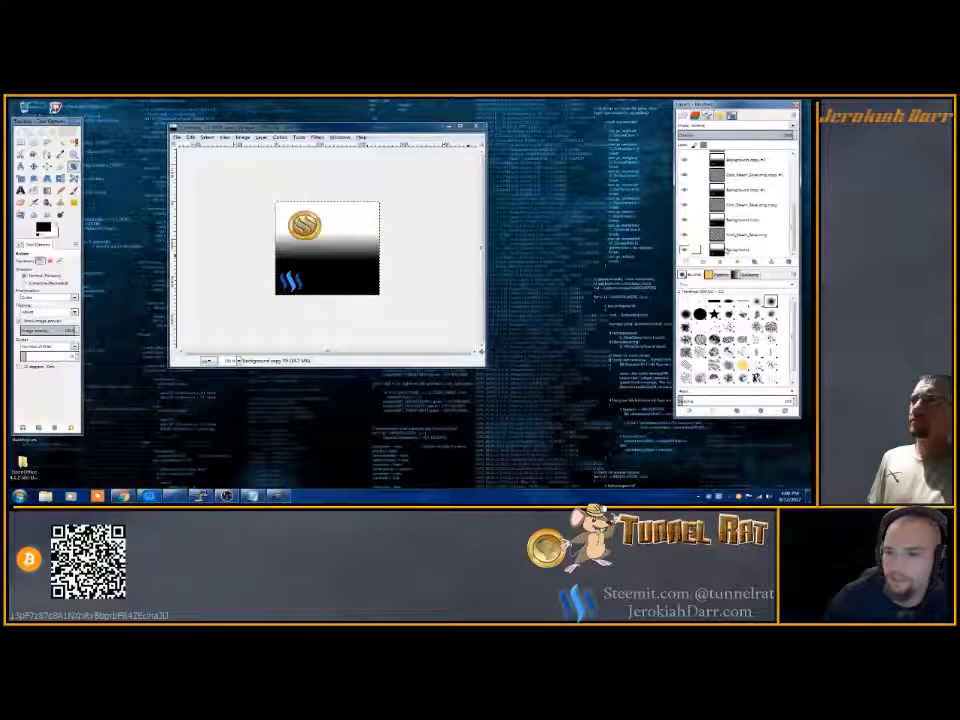
- Run Optimize (for GIF) on the layered image and arrange the resulting image window and its layer list for inspection
left_click(720, 250)
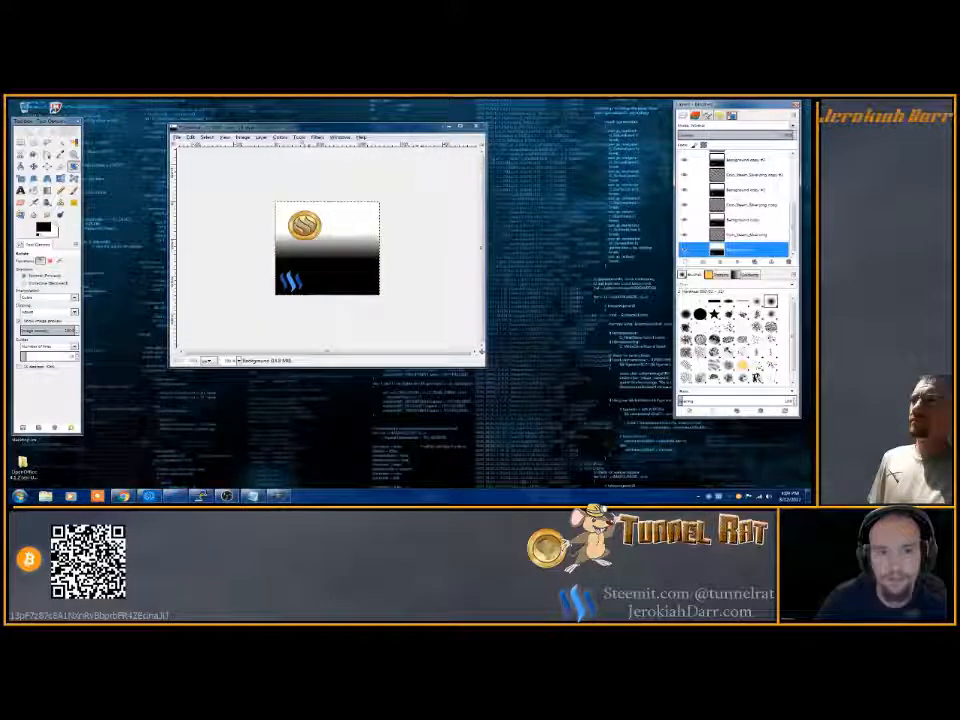
left_click(316, 137)
mouse_move(340, 181)
mouse_move(370, 266)
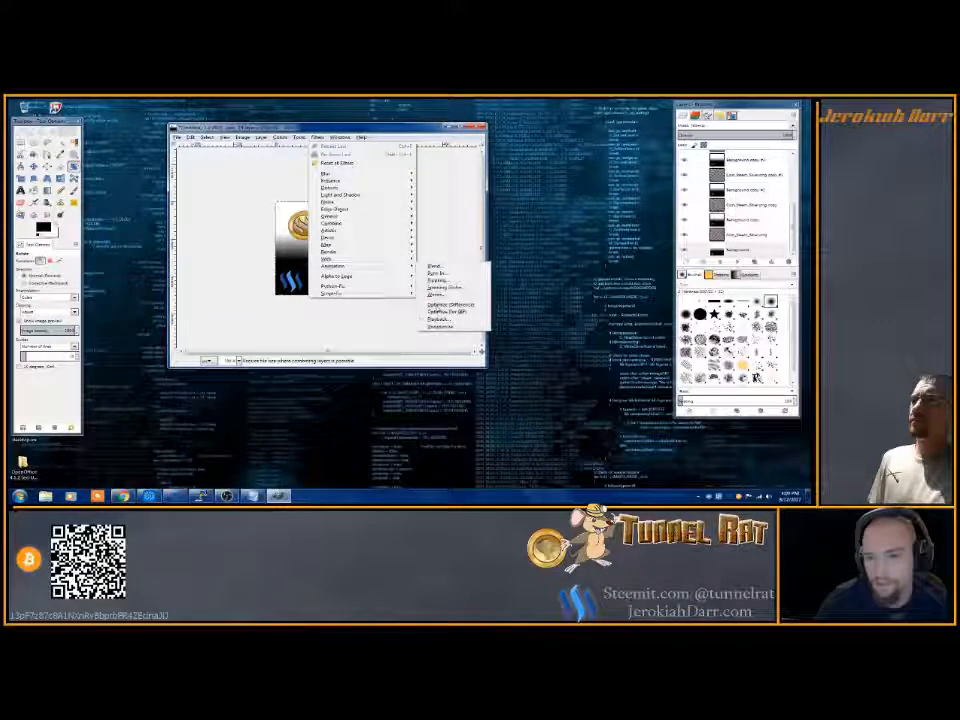
left_click(437, 312)
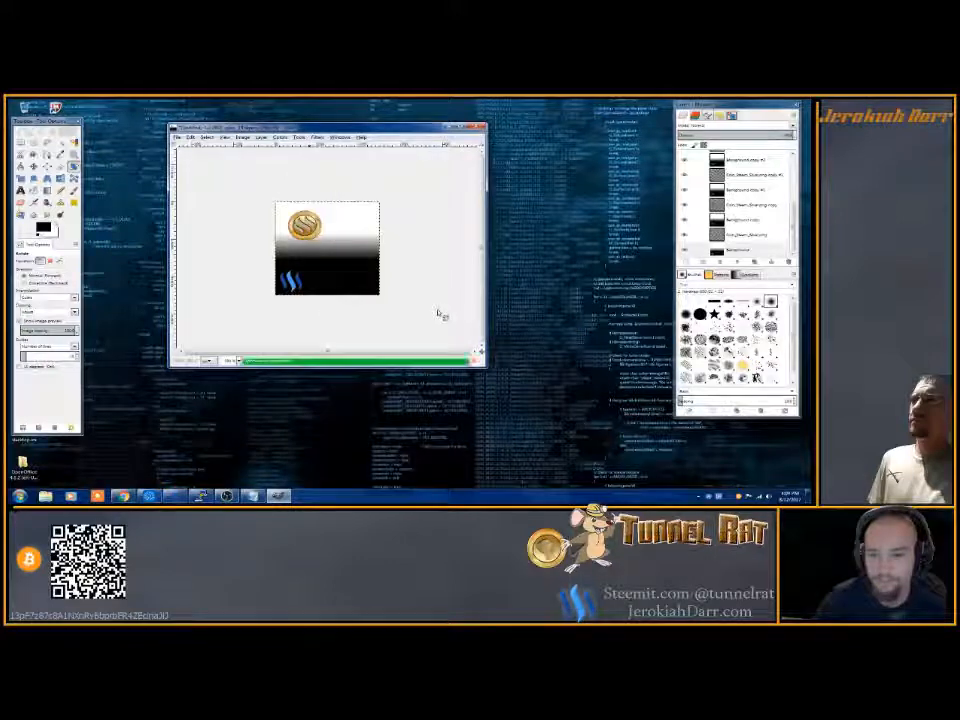
left_click_drag(160, 124, 384, 143)
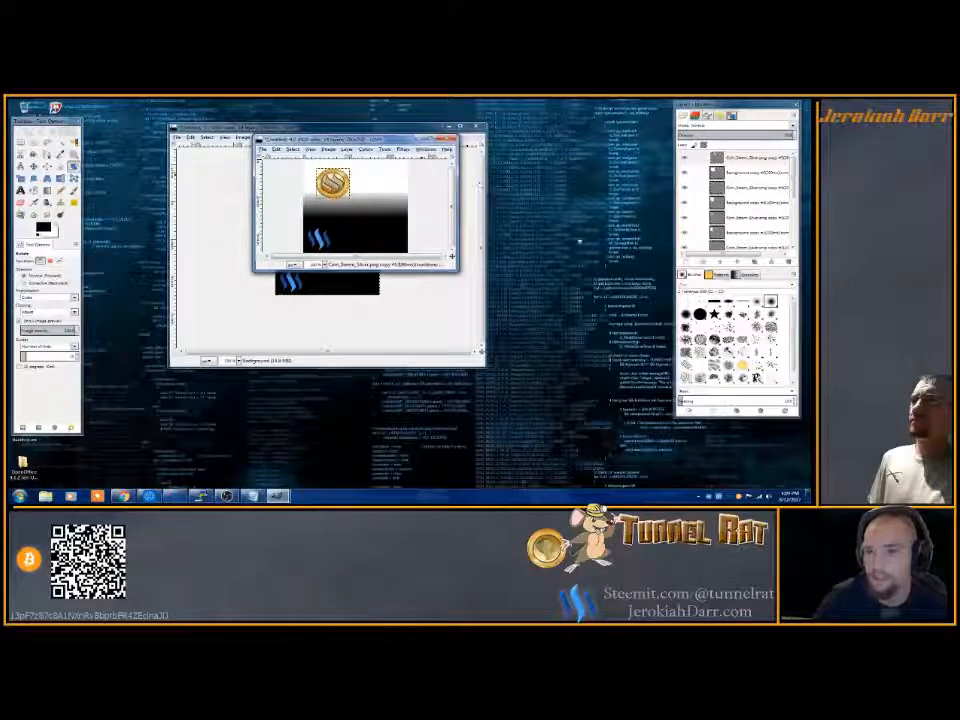
left_click_drag(724, 254, 768, 258)
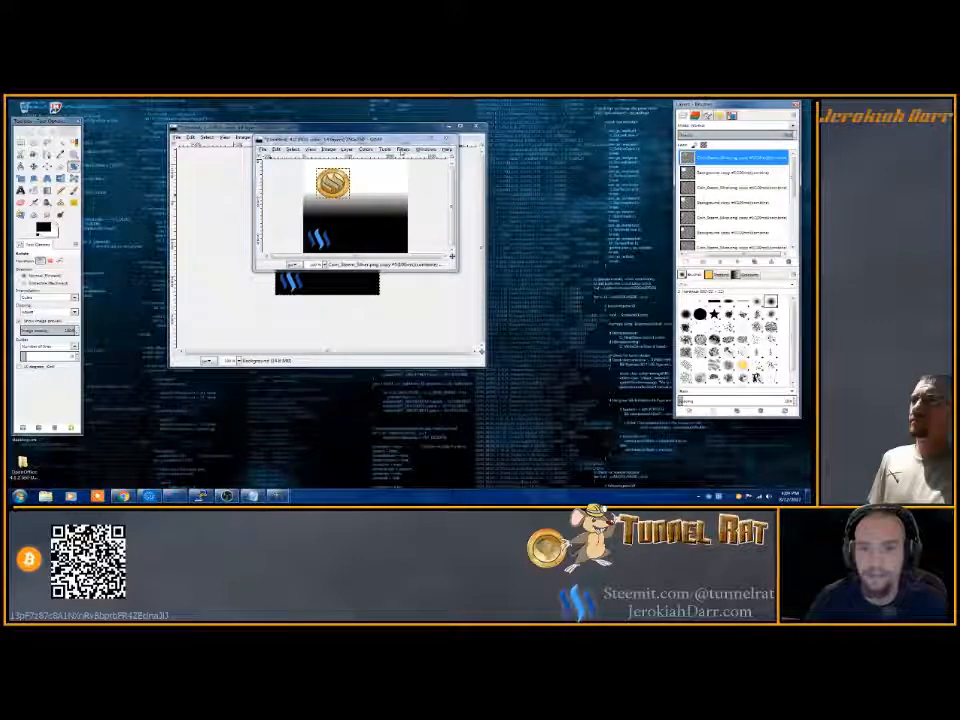
- Open the animation playback preview for the optimized image and play it
left_click(402, 149)
mouse_move(510, 286)
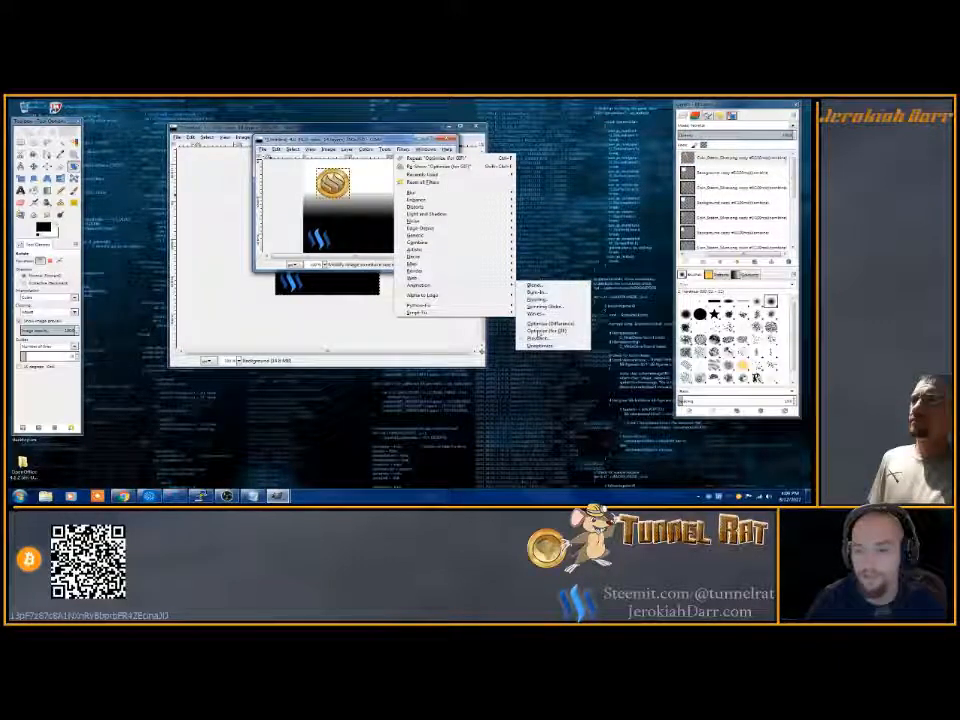
left_click(540, 338)
left_click_drag(100, 133, 552, 235)
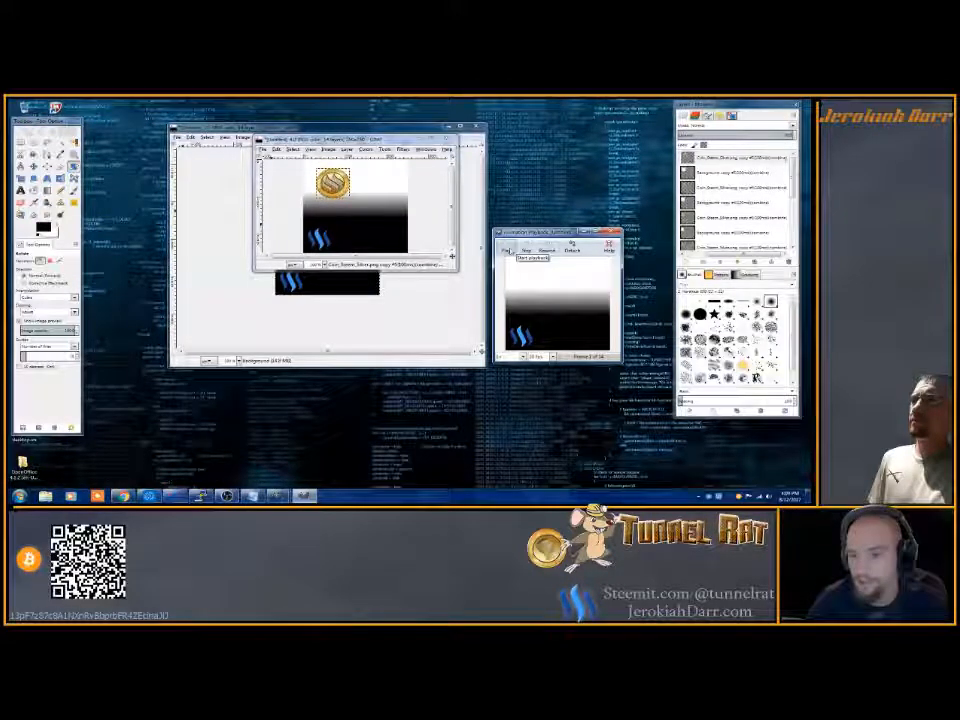
left_click(506, 250)
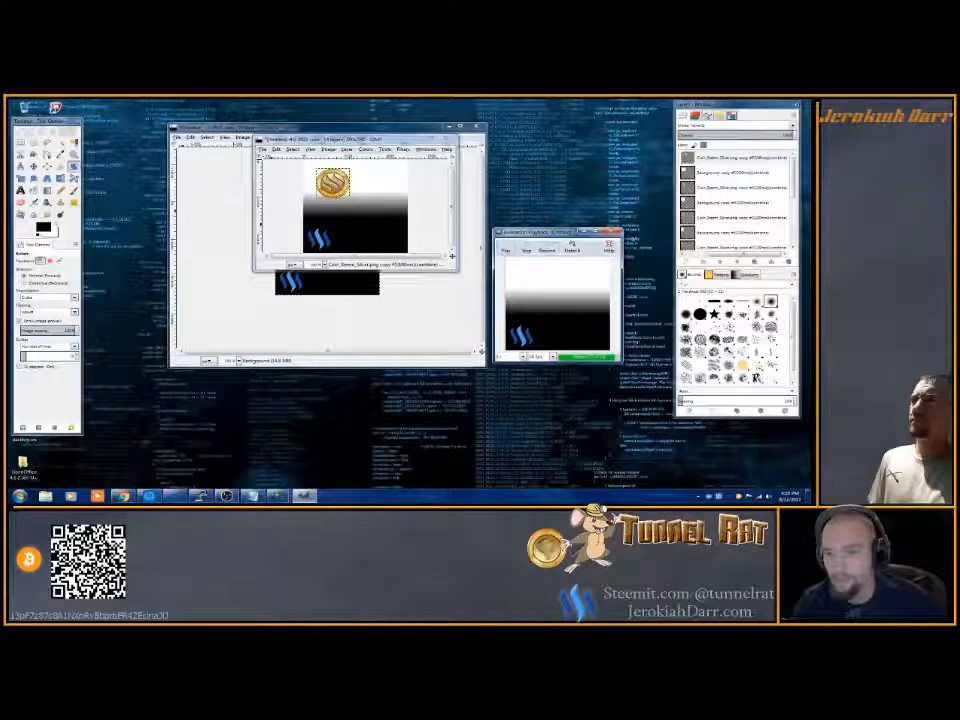
- Close the playback preview and the optimized image, discarding its changes
left_click(611, 232)
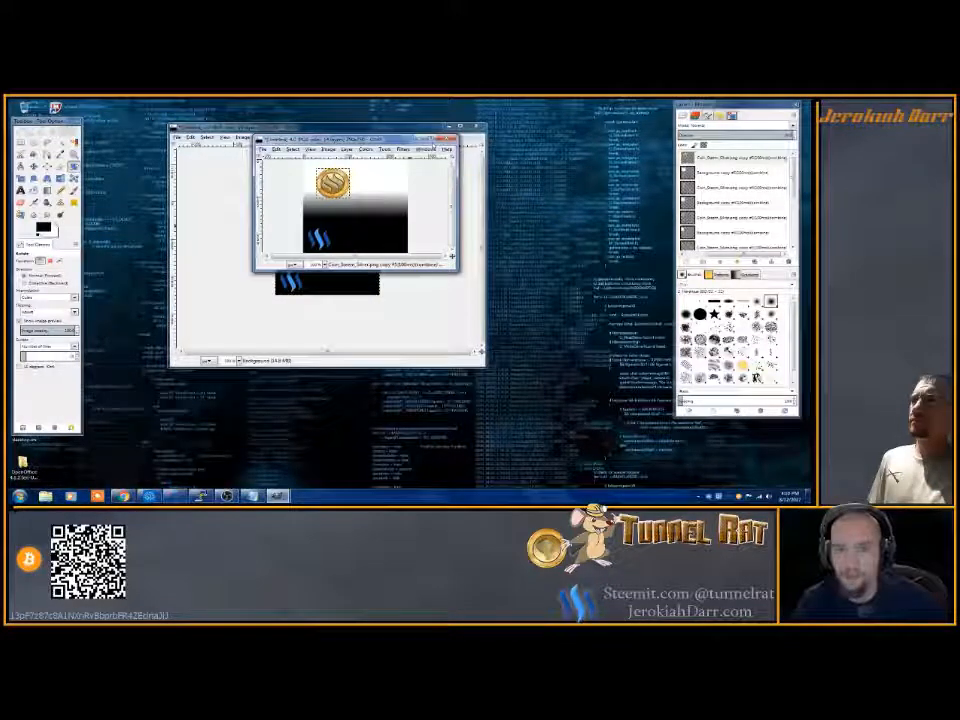
left_click(447, 138)
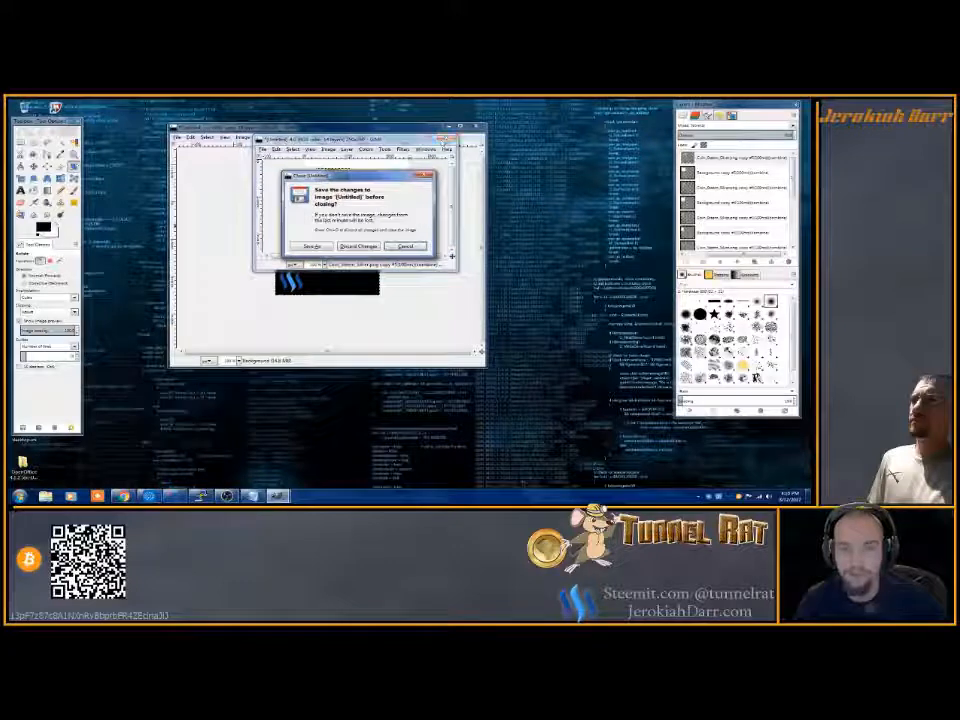
left_click(357, 246)
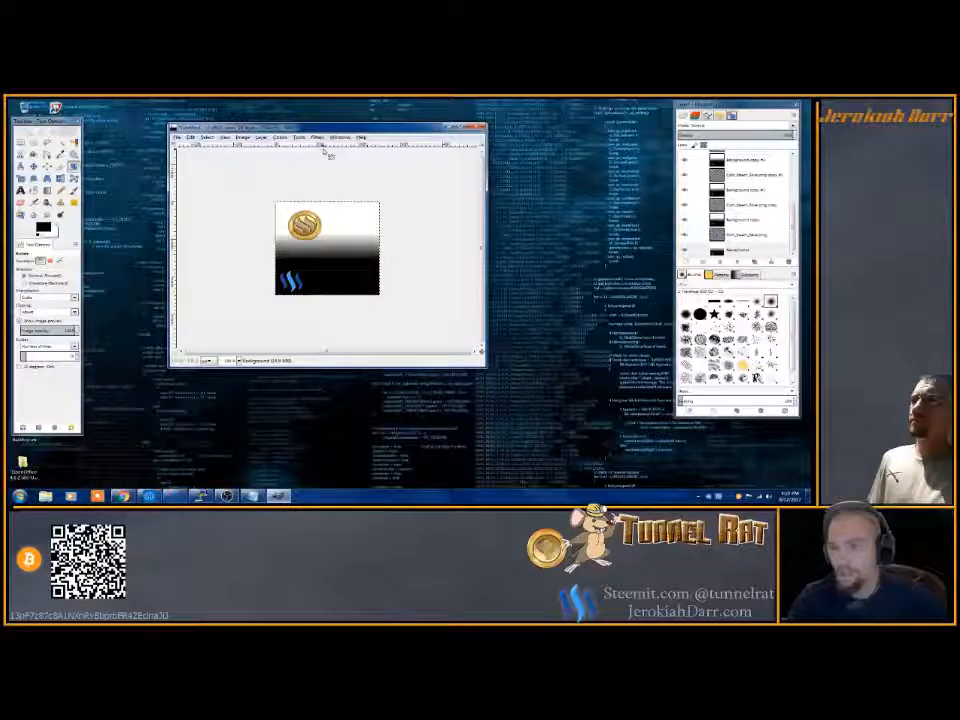
- Merge the three lowest coin layers, one at a time, down into the background layer directly beneath each
left_click(740, 246)
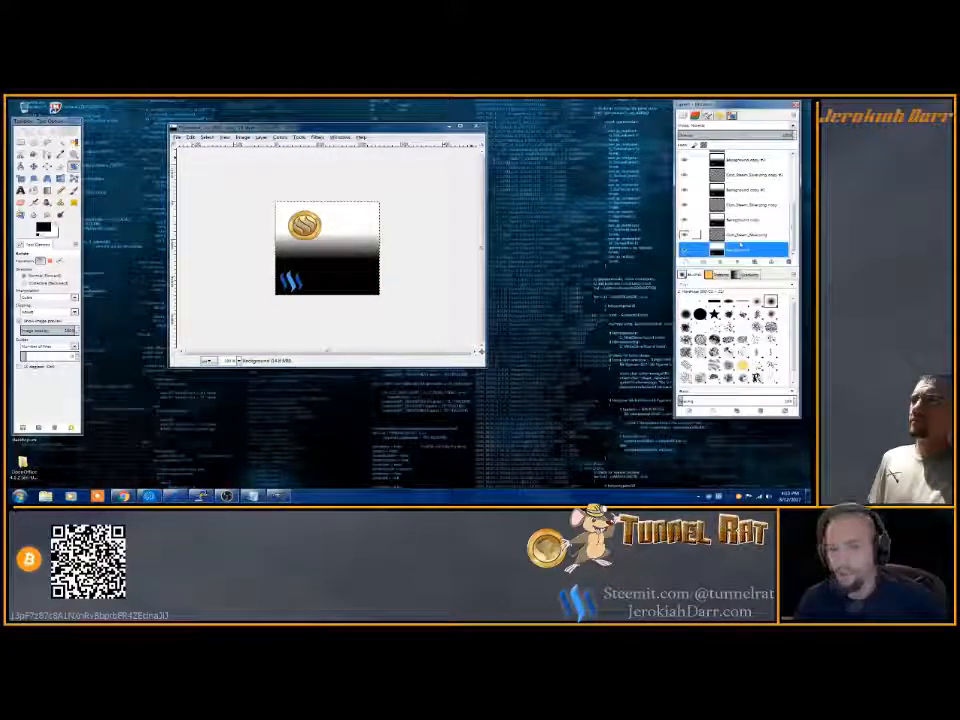
right_click(700, 234)
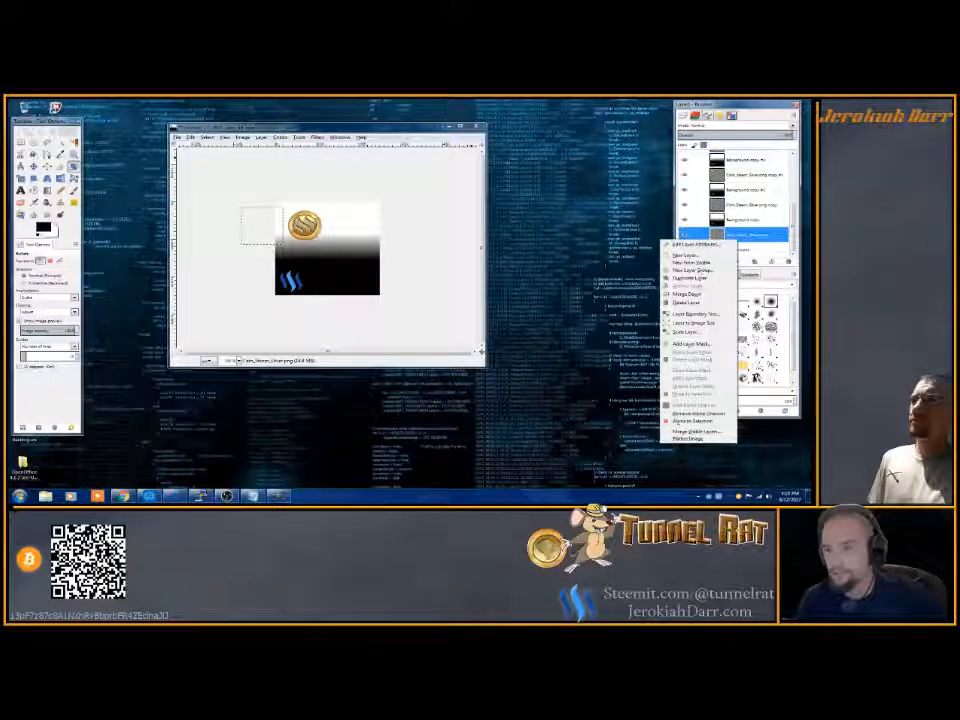
left_click(688, 294)
right_click(720, 220)
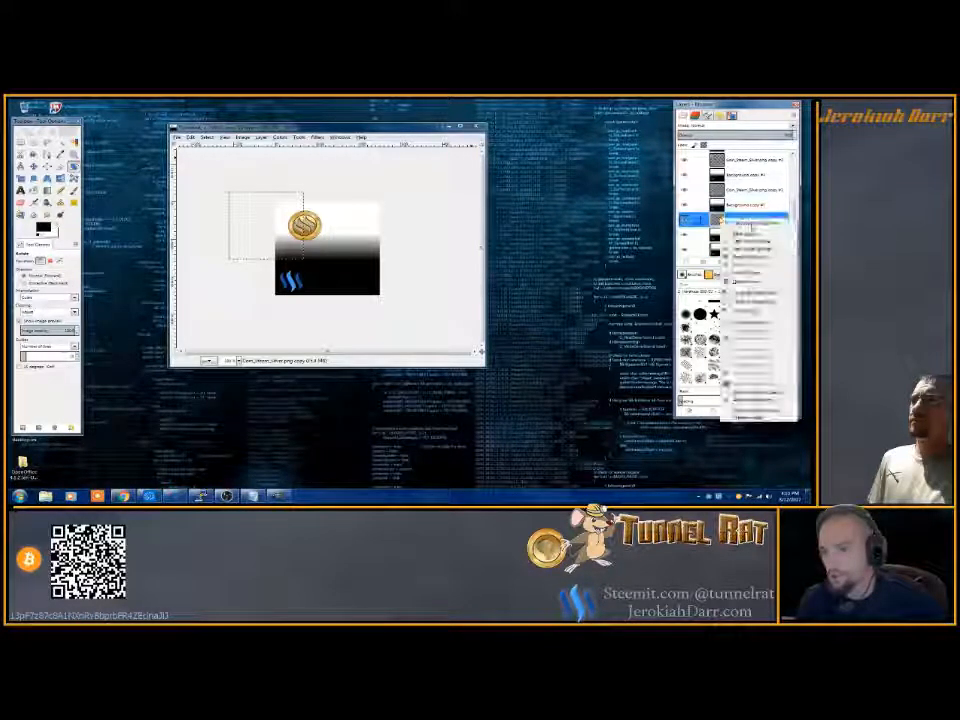
left_click(742, 275)
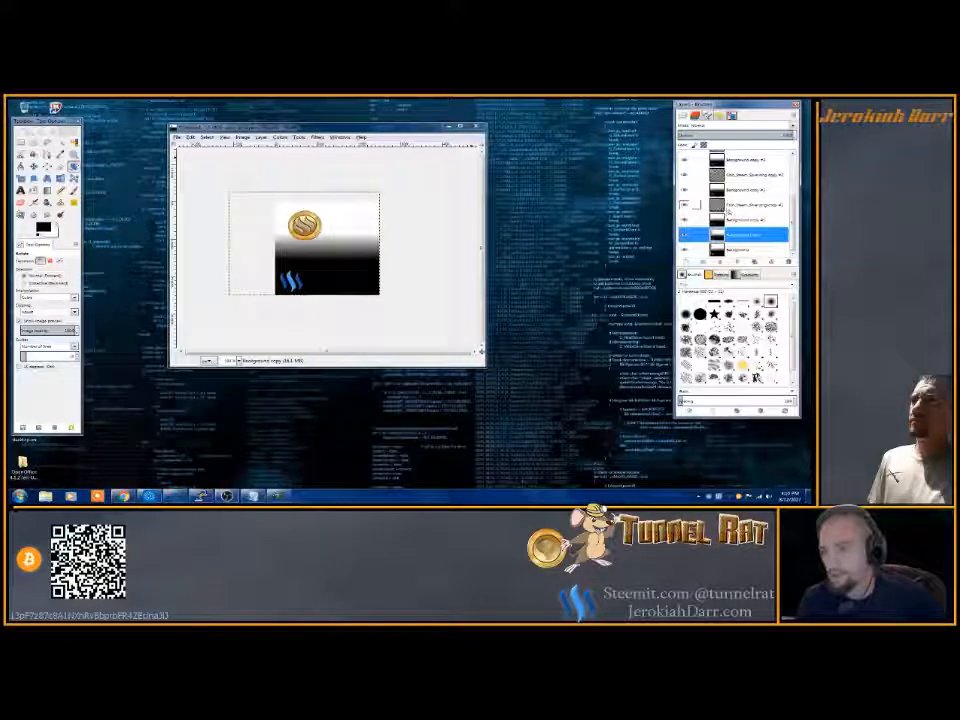
right_click(735, 205)
left_click(748, 262)
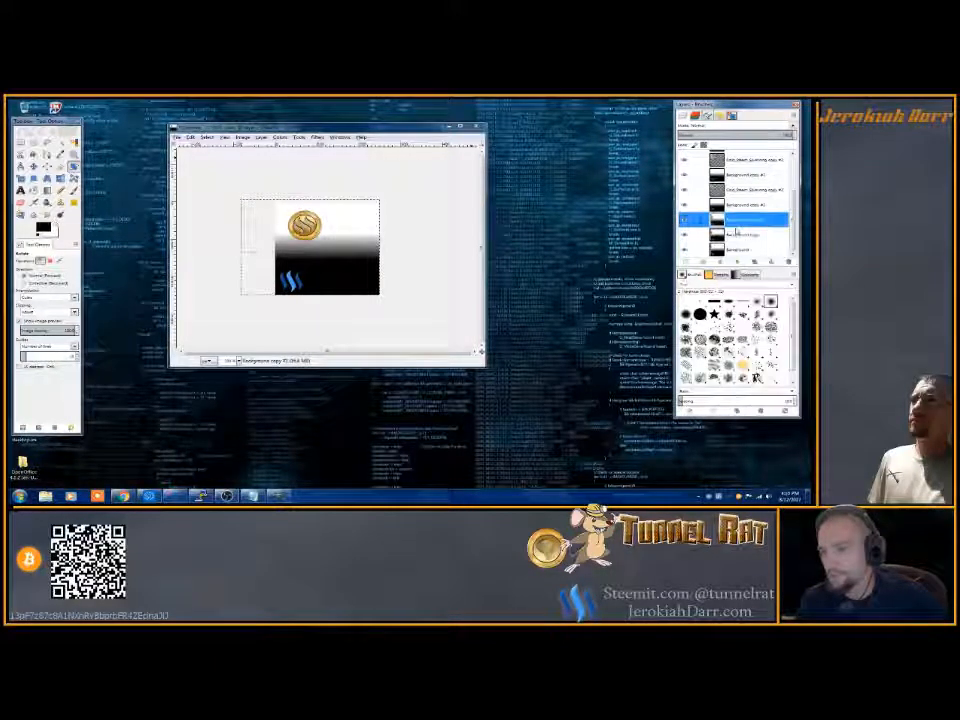
- Merge each of the four remaining coin layers down into its own background copy so every frame is one layer
right_click(713, 190)
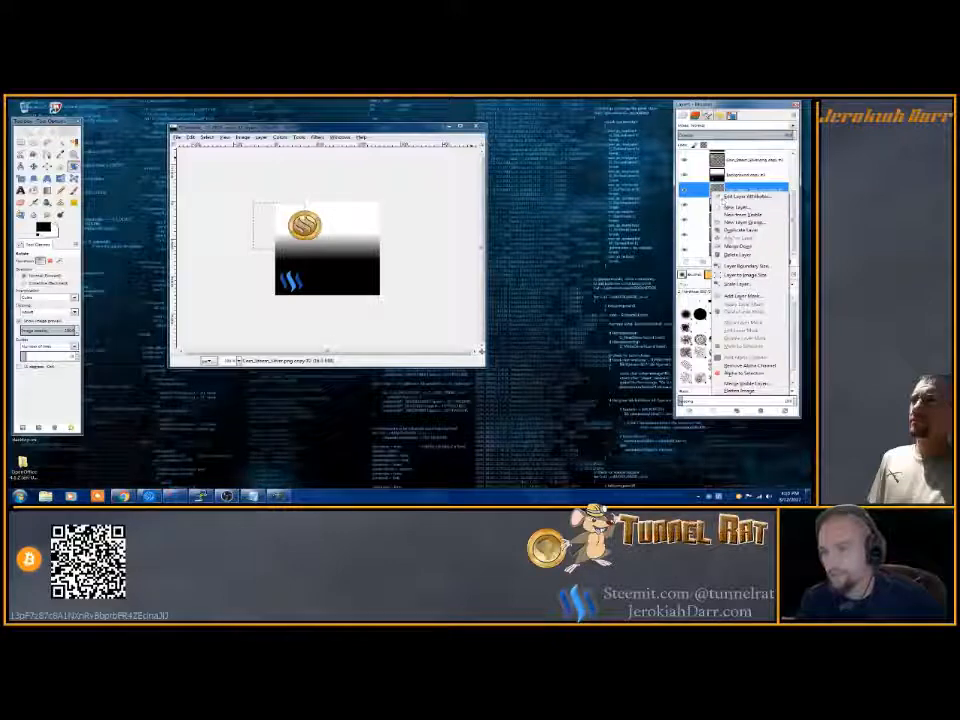
left_click(740, 246)
right_click(728, 175)
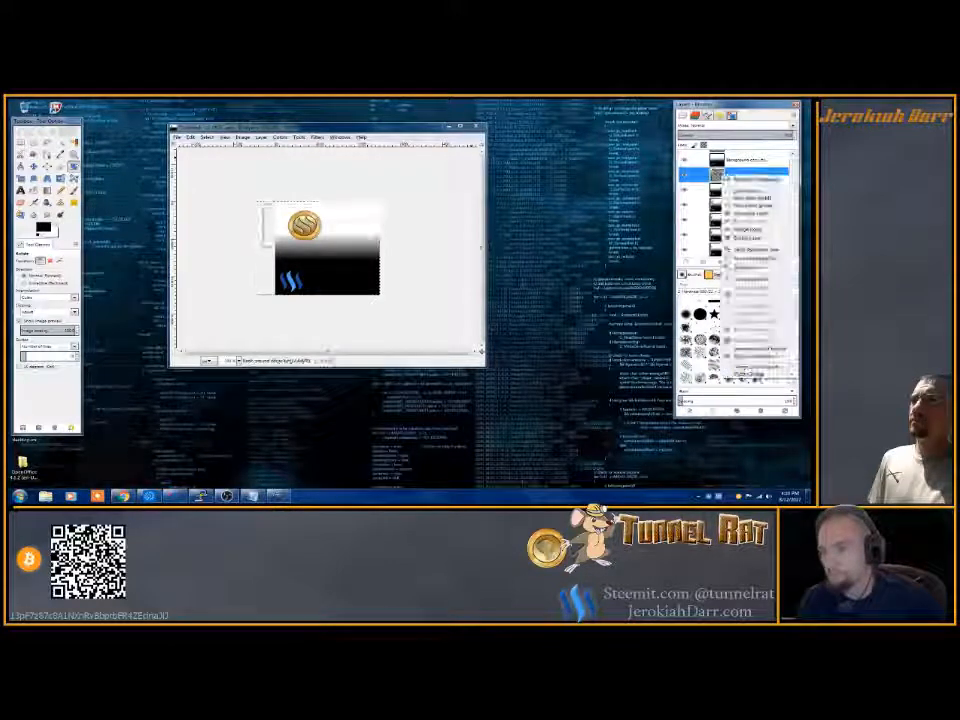
left_click(742, 230)
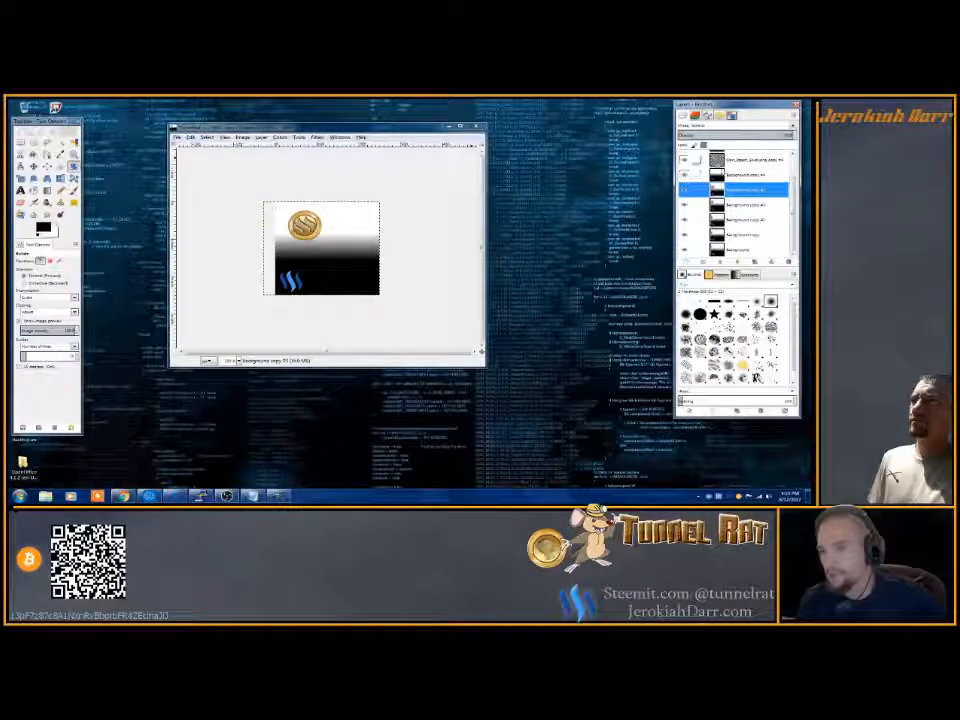
right_click(716, 160)
left_click(740, 217)
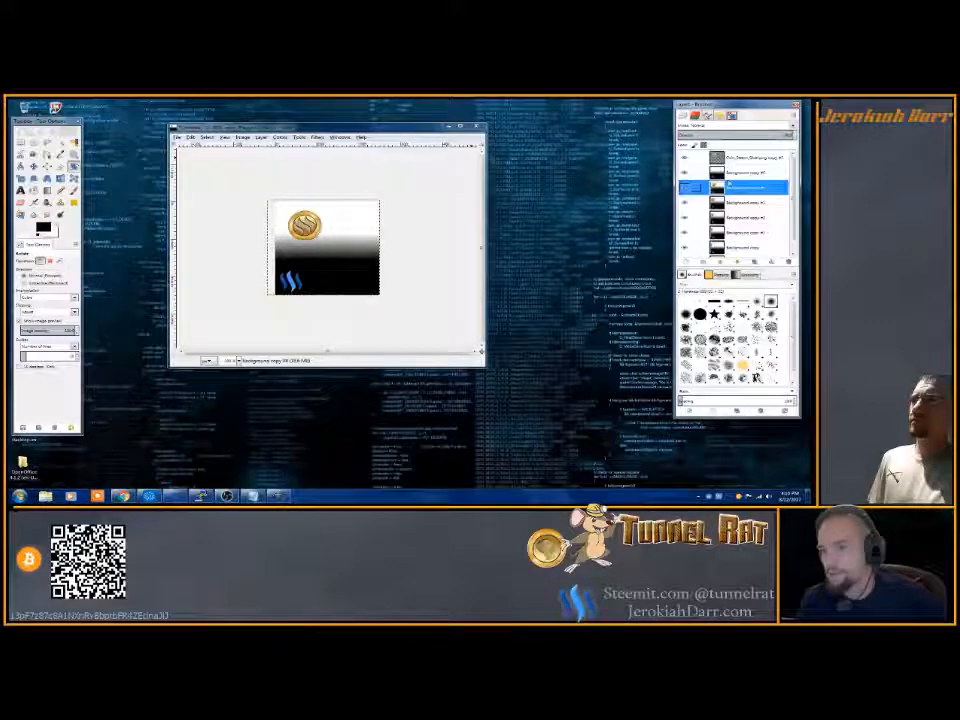
right_click(720, 157)
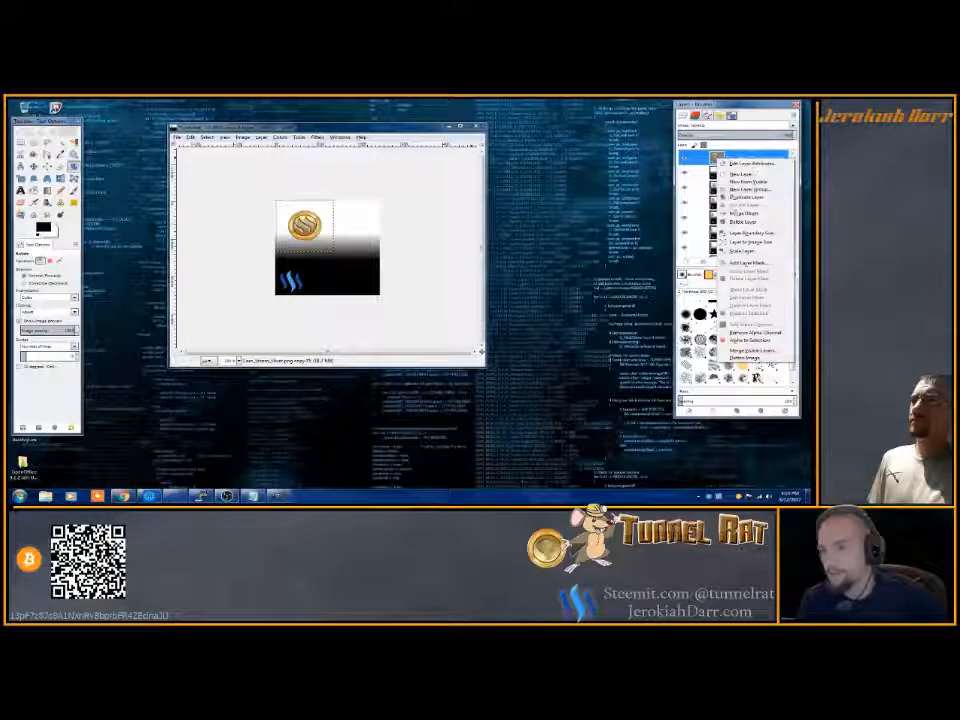
left_click(743, 213)
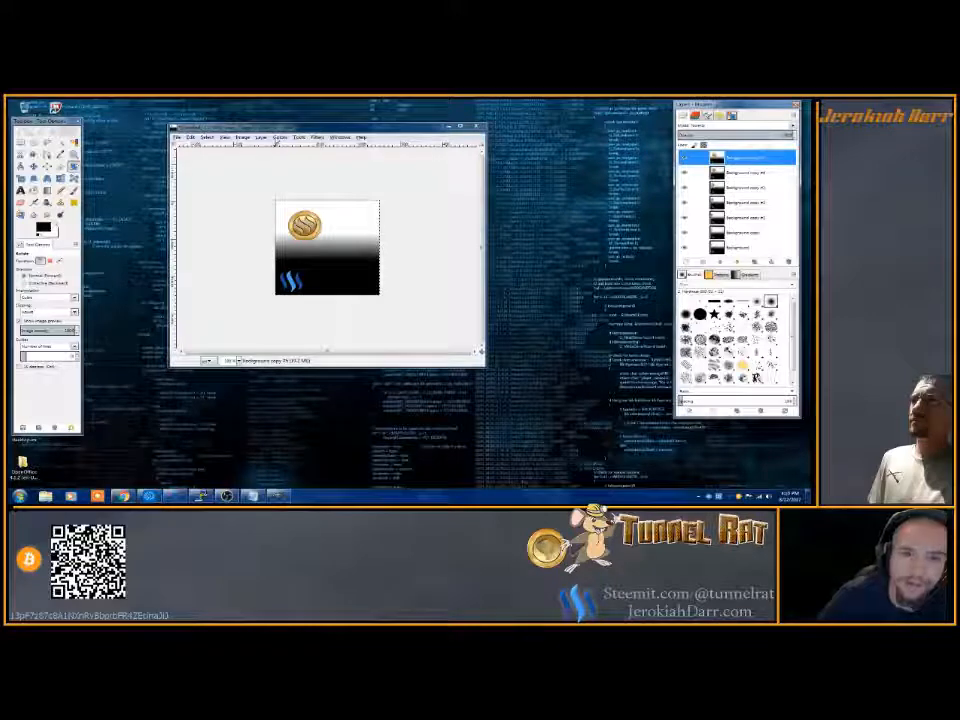
- Run Optimize (for GIF) on the merged-frame image and move the resulting image window over the original
left_click(316, 137)
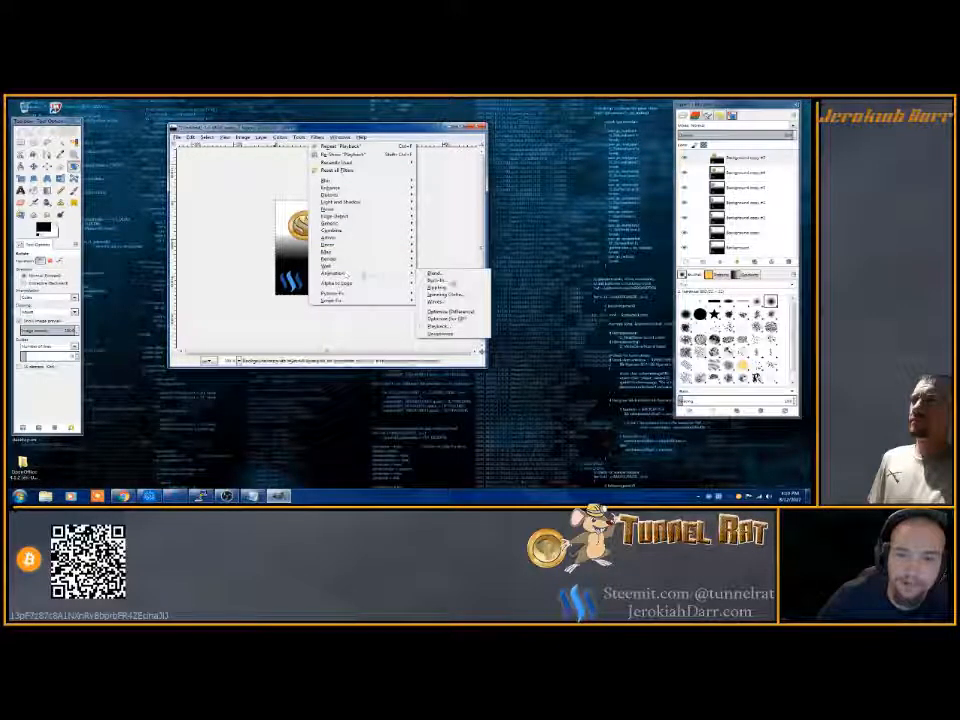
left_click(448, 319)
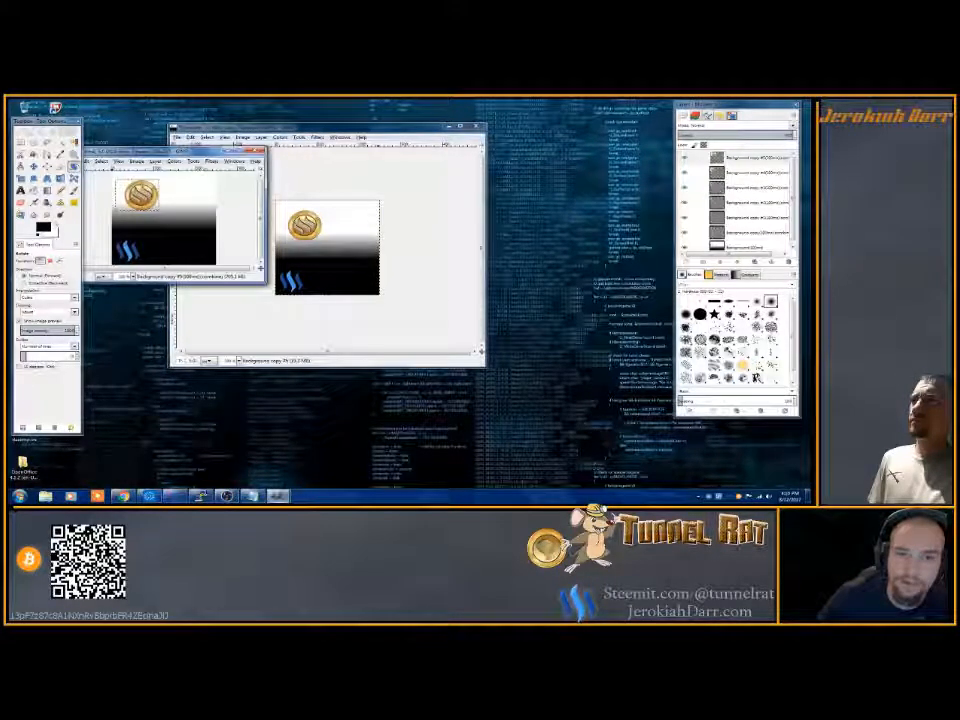
left_click_drag(219, 141, 363, 139)
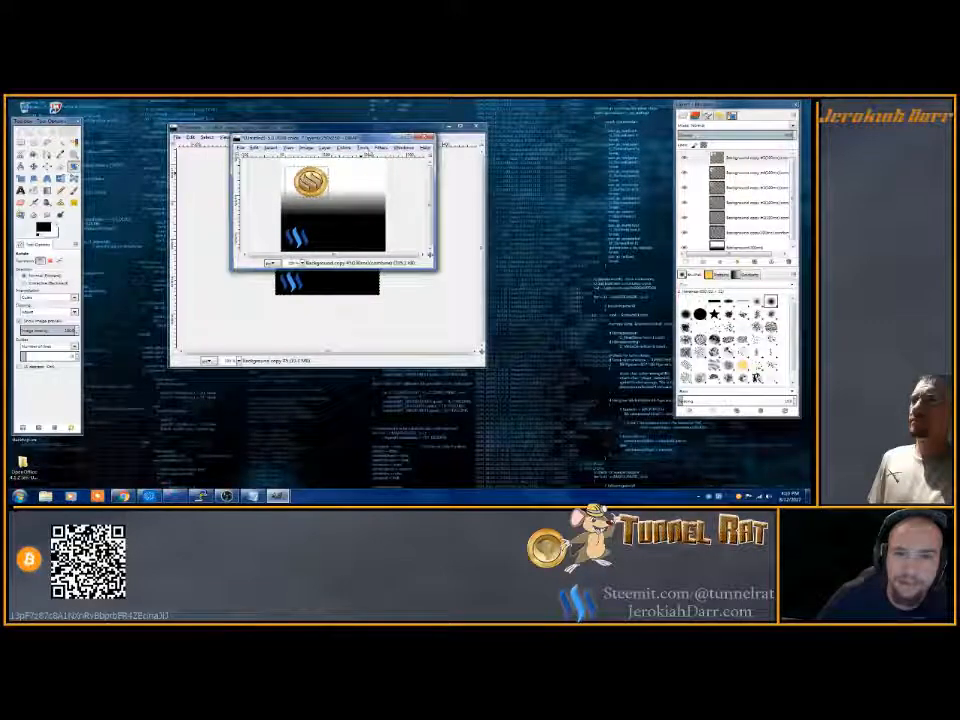
- Preview the optimized image with animation Playback, play it through, and close the preview
left_click(380, 147)
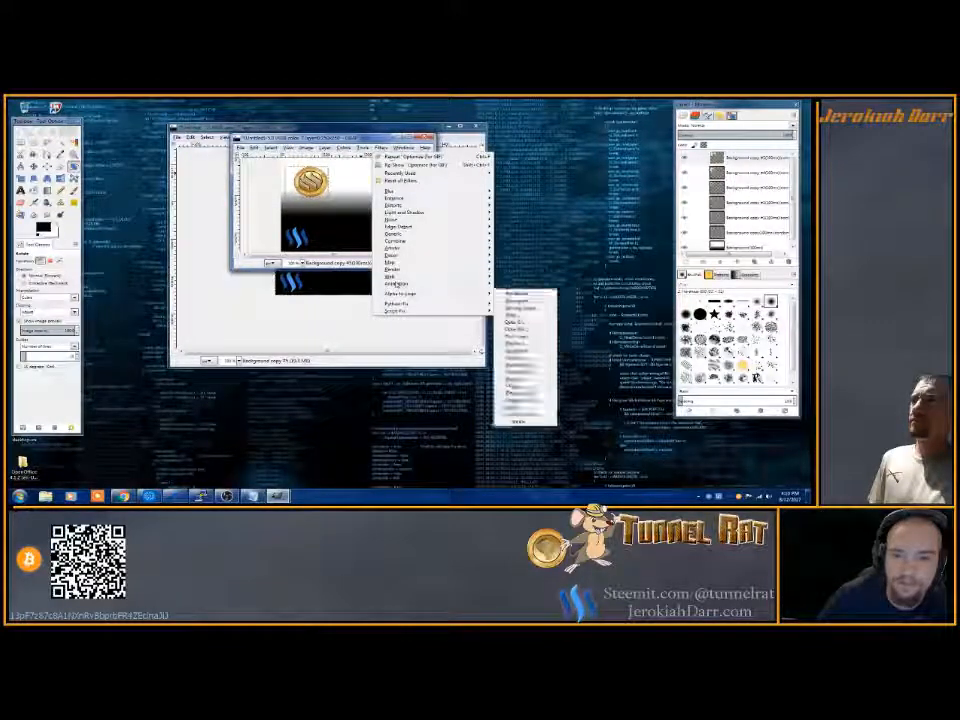
mouse_move(474, 284)
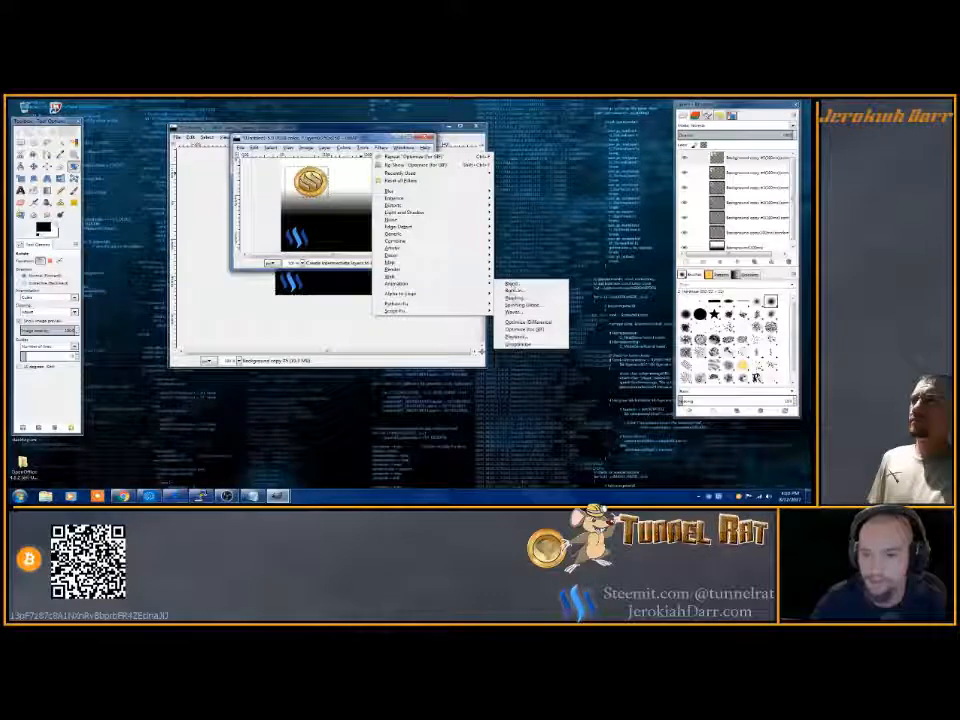
left_click(516, 336)
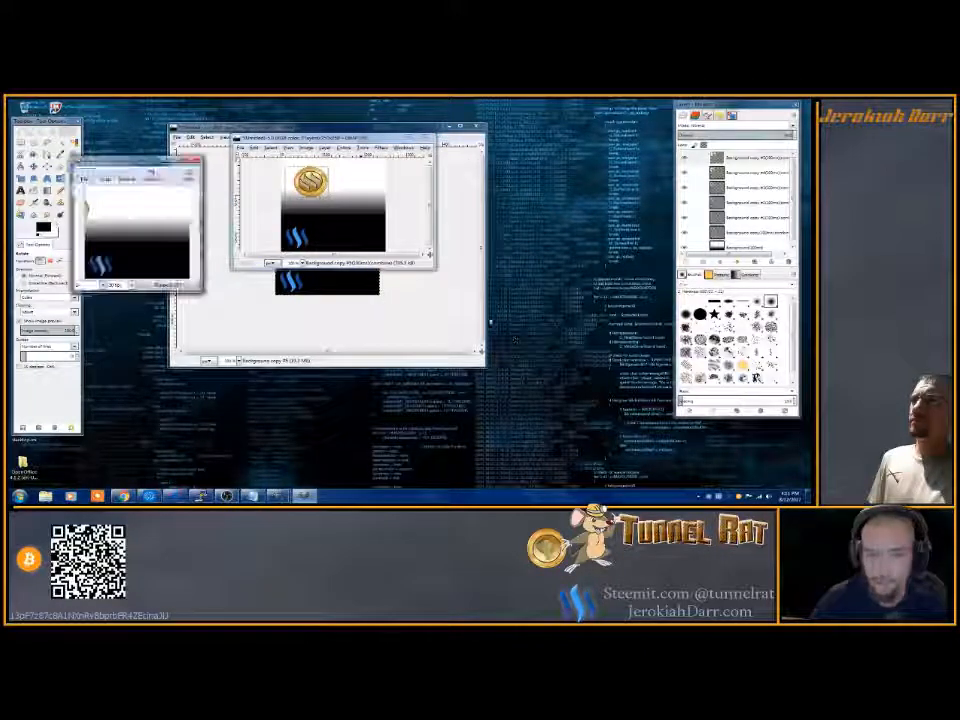
left_click_drag(130, 161, 555, 216)
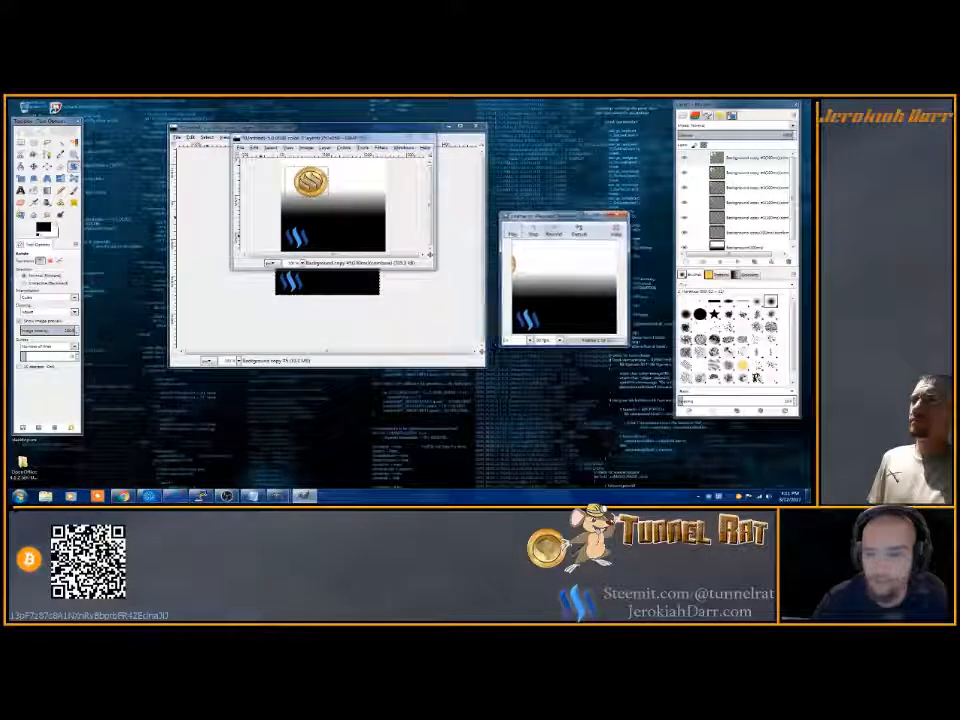
left_click(512, 231)
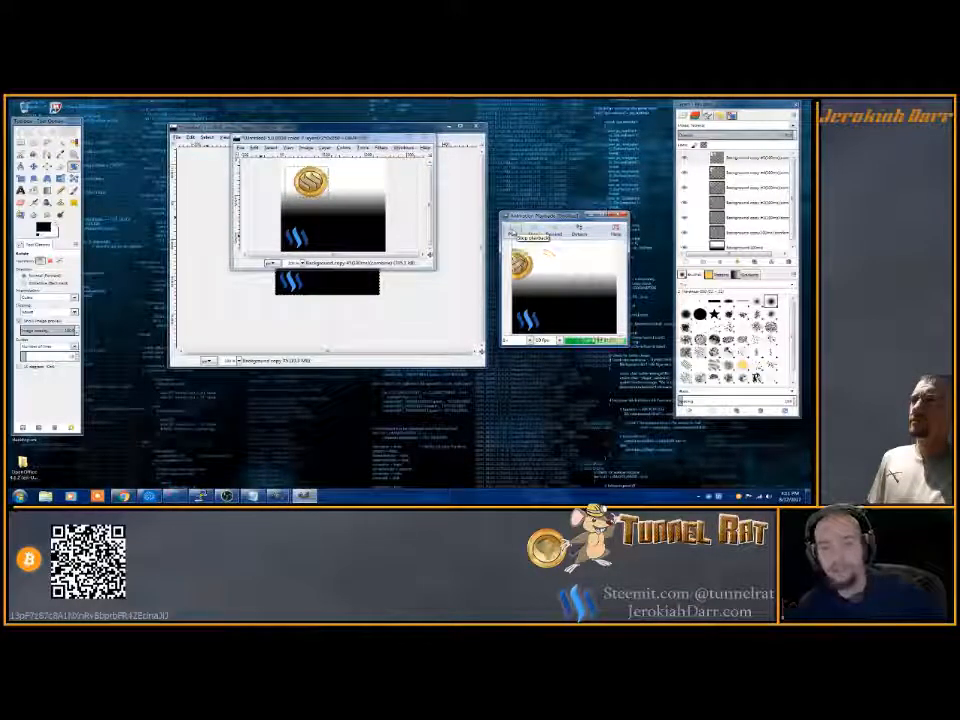
left_click(513, 229)
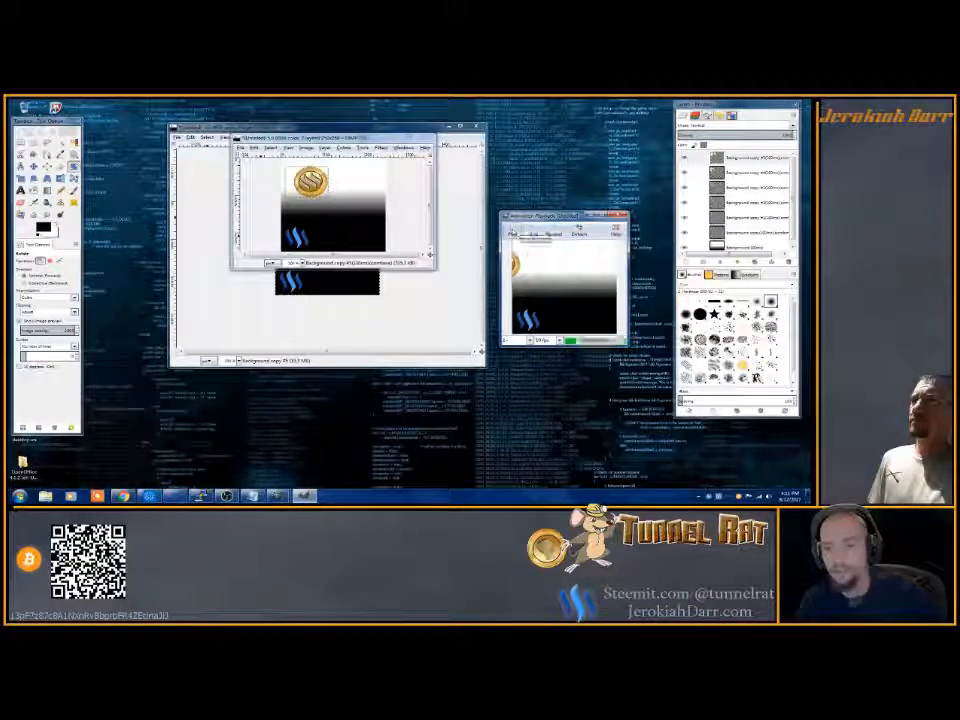
left_click(617, 215)
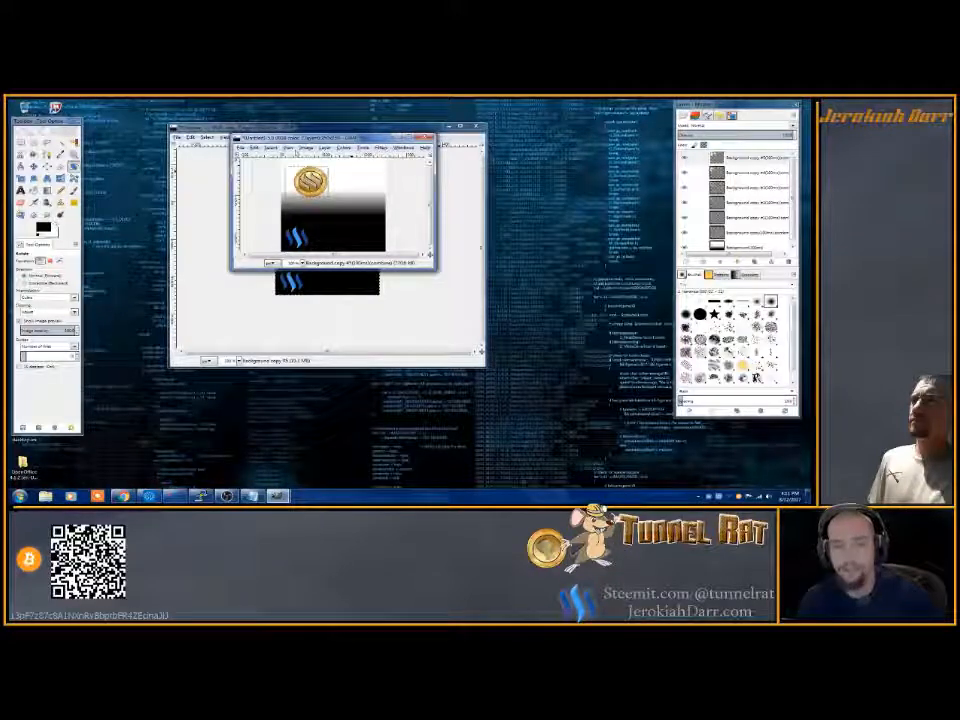
- Edit the millisecond frame delays in the names of the two layers directly above Background in the optimized image
left_click(750, 237)
scroll(750, 237, "down", 1)
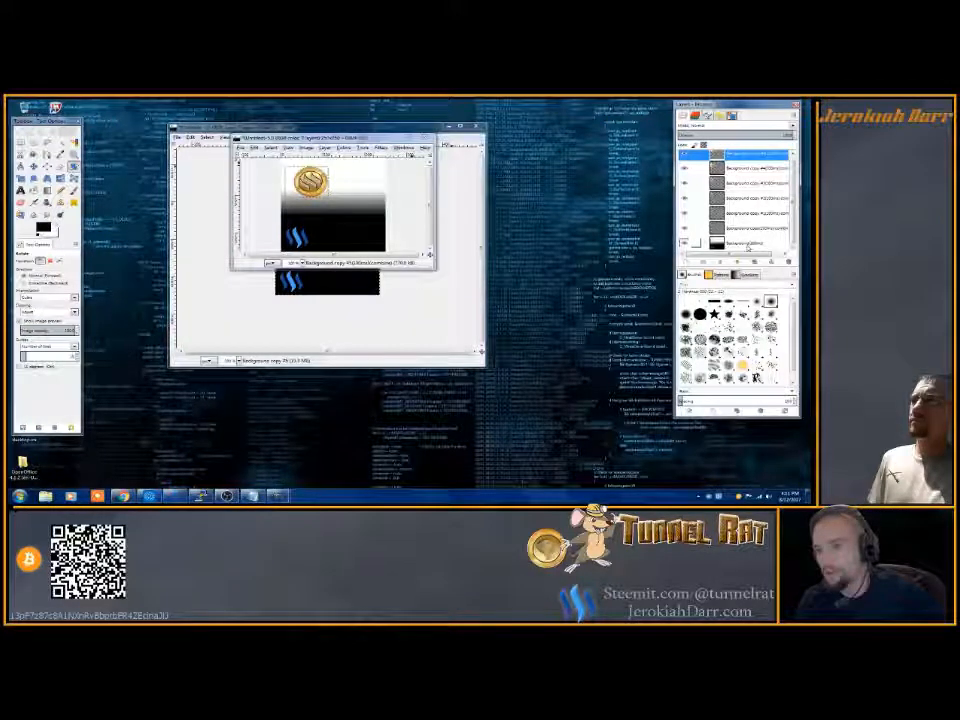
left_click(733, 229)
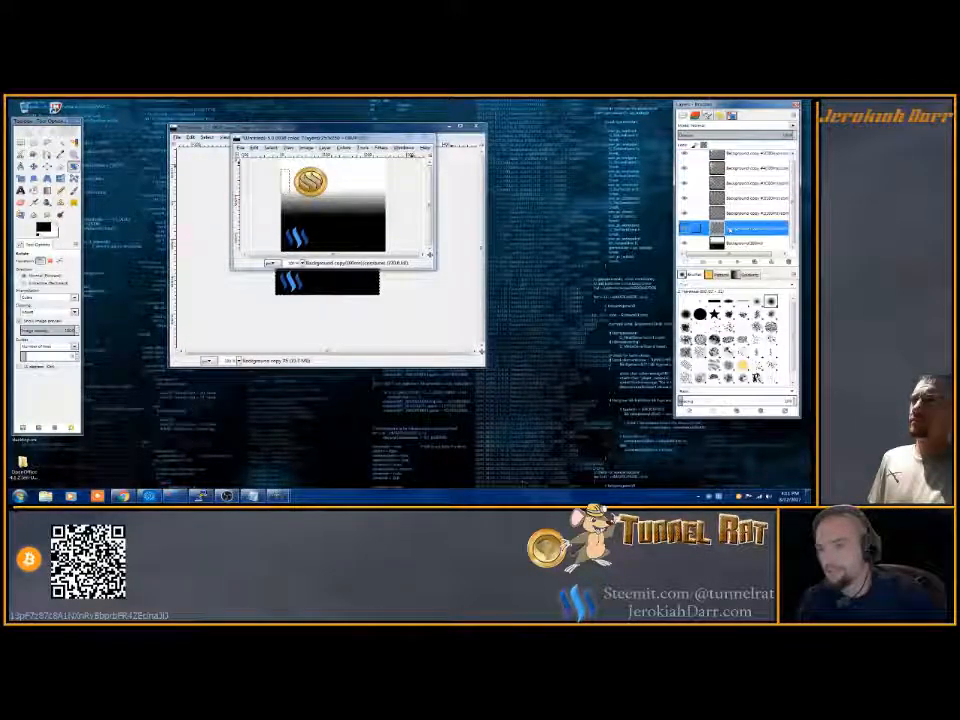
right_click(733, 229)
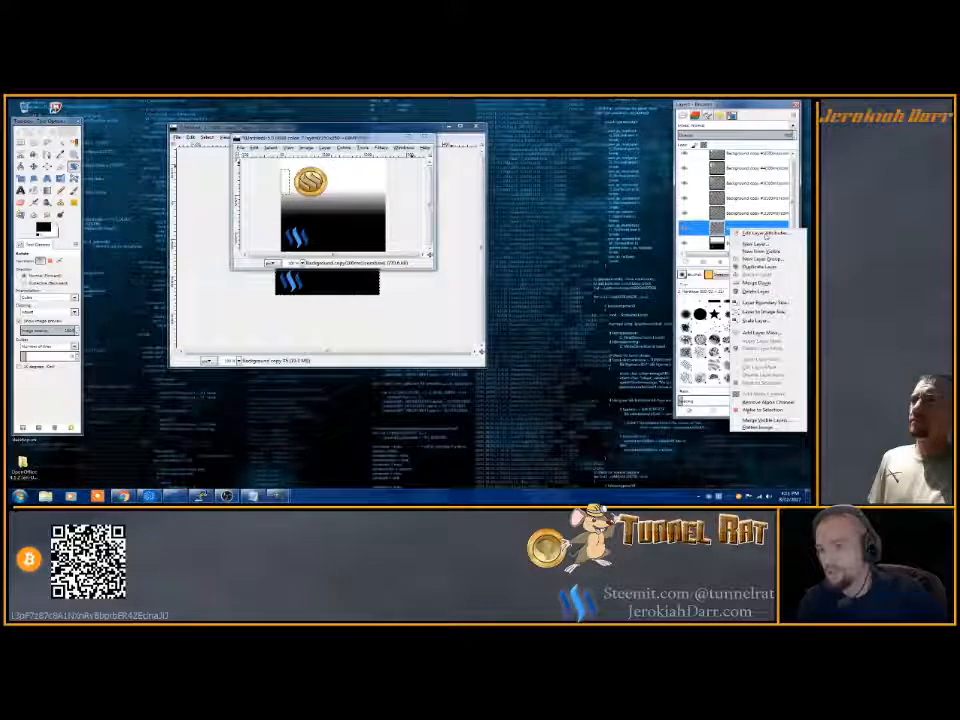
left_click(765, 234)
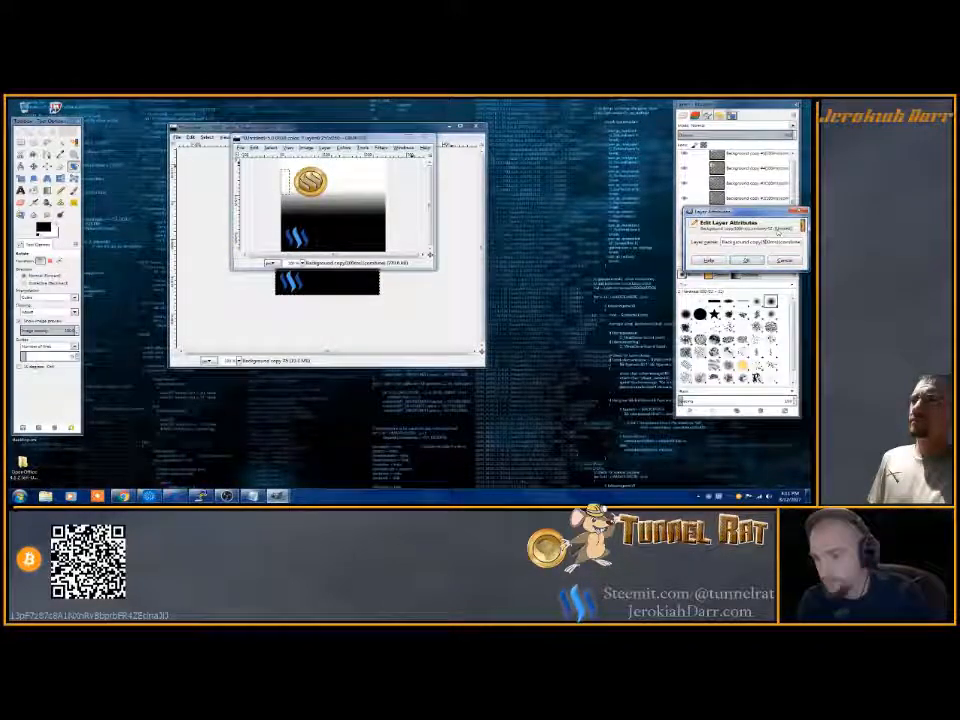
left_click(746, 260)
right_click(729, 217)
left_click(755, 230)
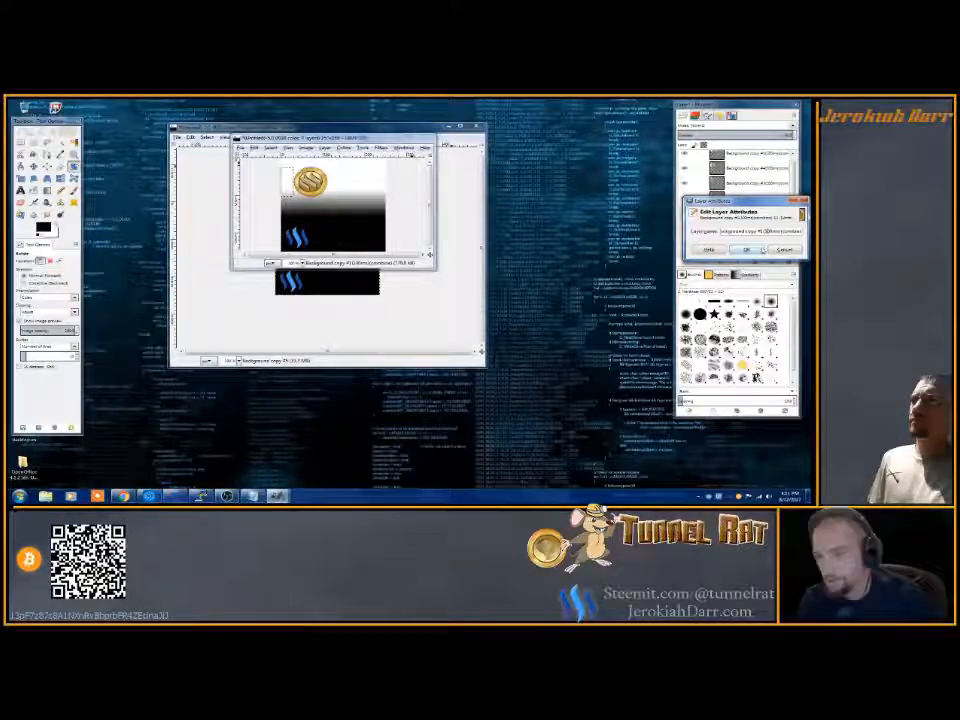
left_click(785, 249)
- Set the frame delay in the third layer above Background to 500 ms, and open the next layer's name to check its delay
right_click(732, 200)
left_click(762, 204)
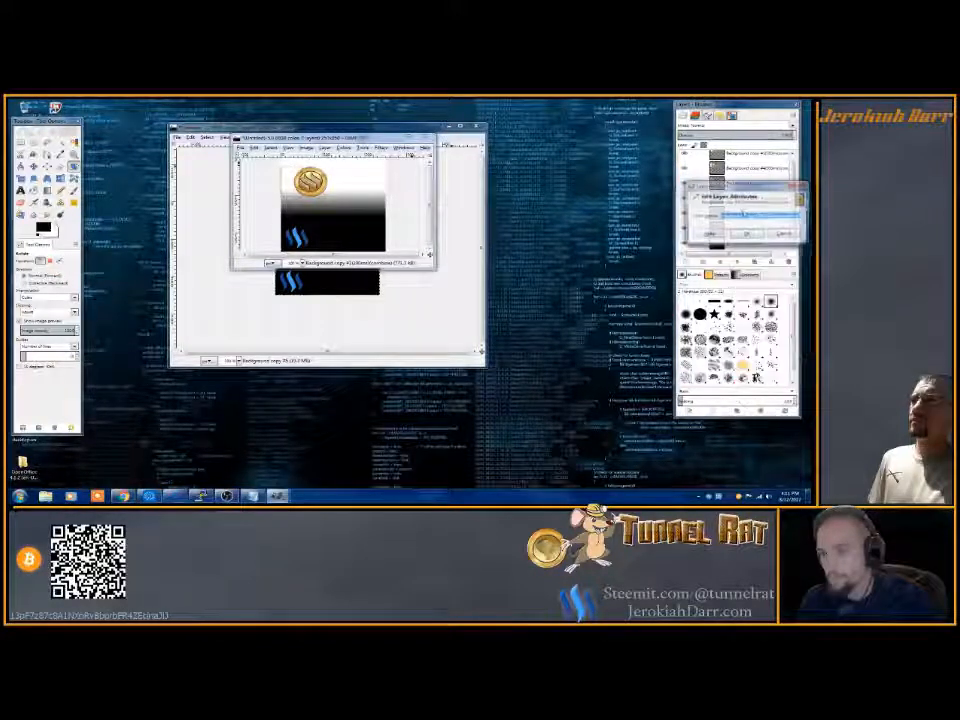
key("BackSpace")
type("5")
left_click(746, 234)
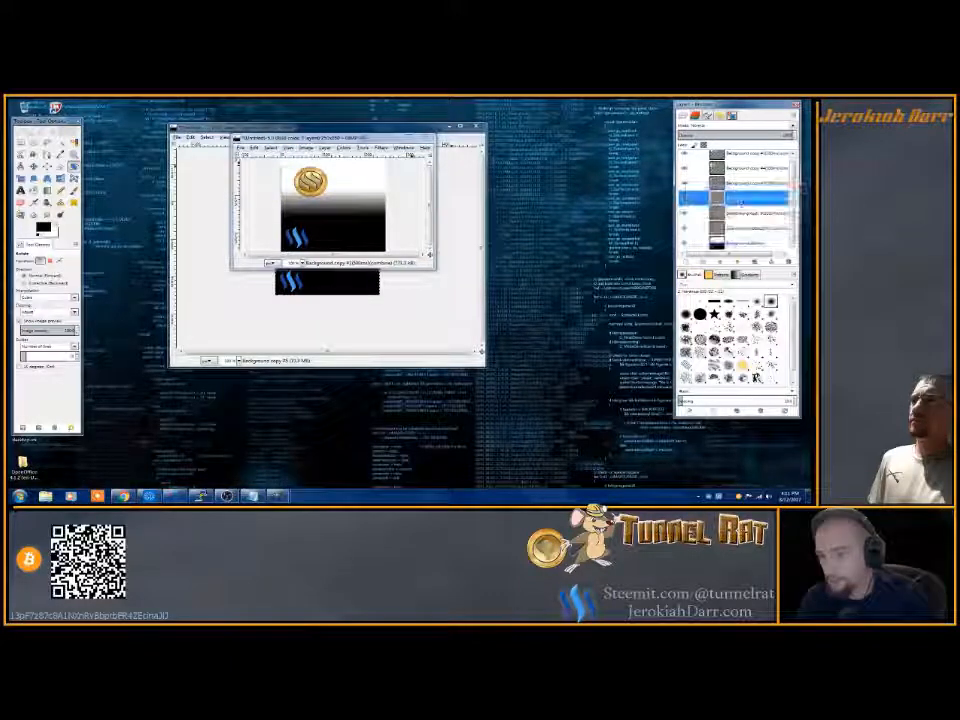
right_click(735, 184)
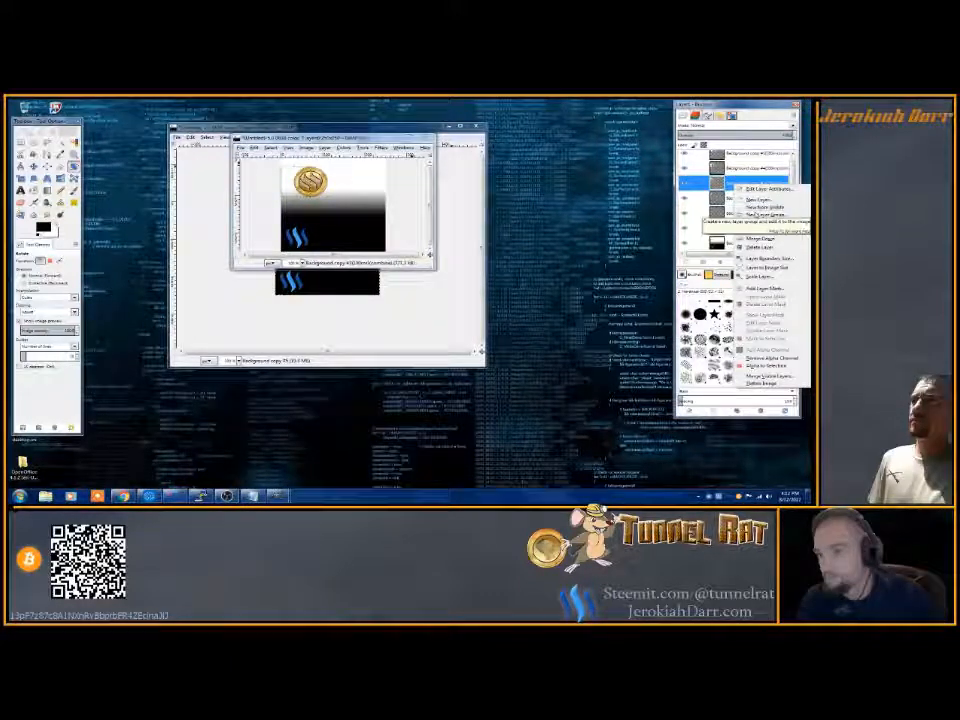
left_click(748, 188)
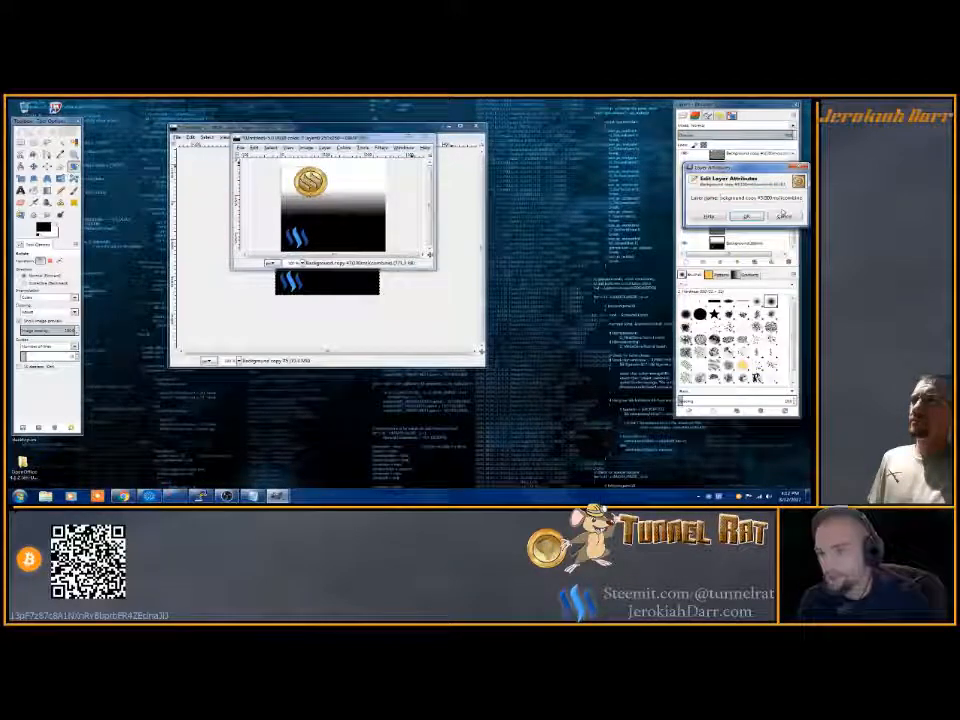
left_click(784, 215)
- Set the frame delay in the name of the Background copy #4 layer to 300 ms
right_click(722, 166)
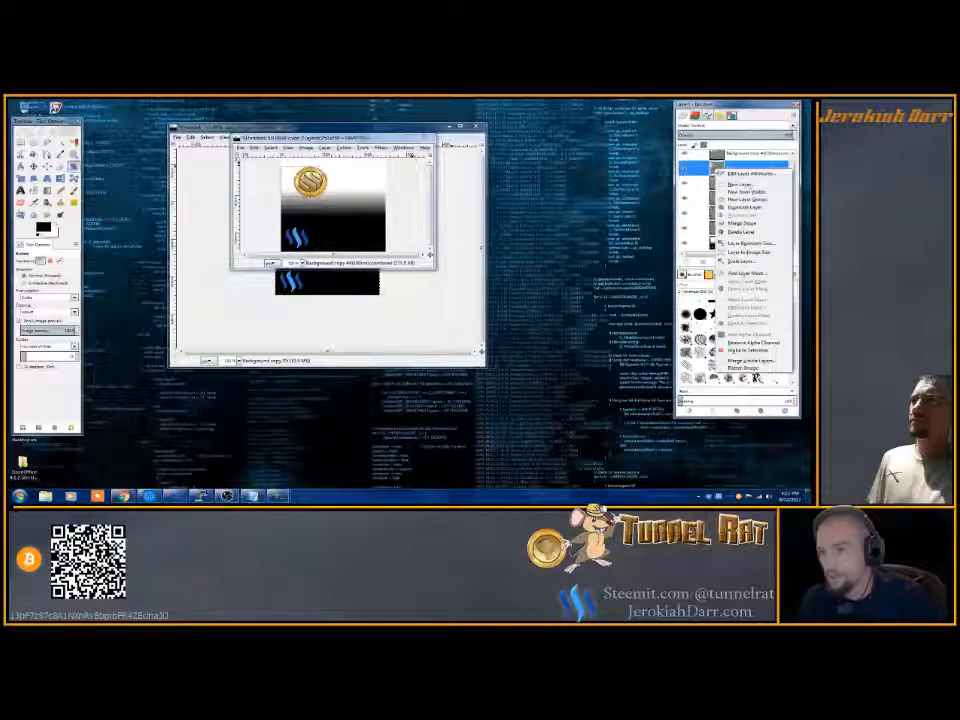
left_click(748, 174)
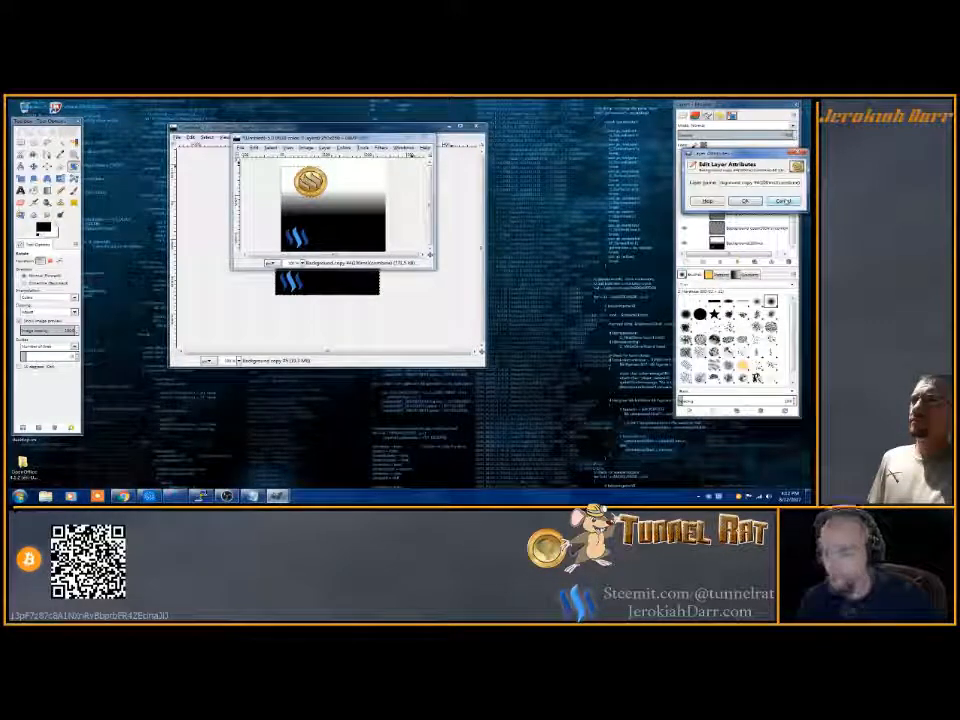
left_click(766, 183)
key("BackSpace")
key("BackSpace")
type("3")
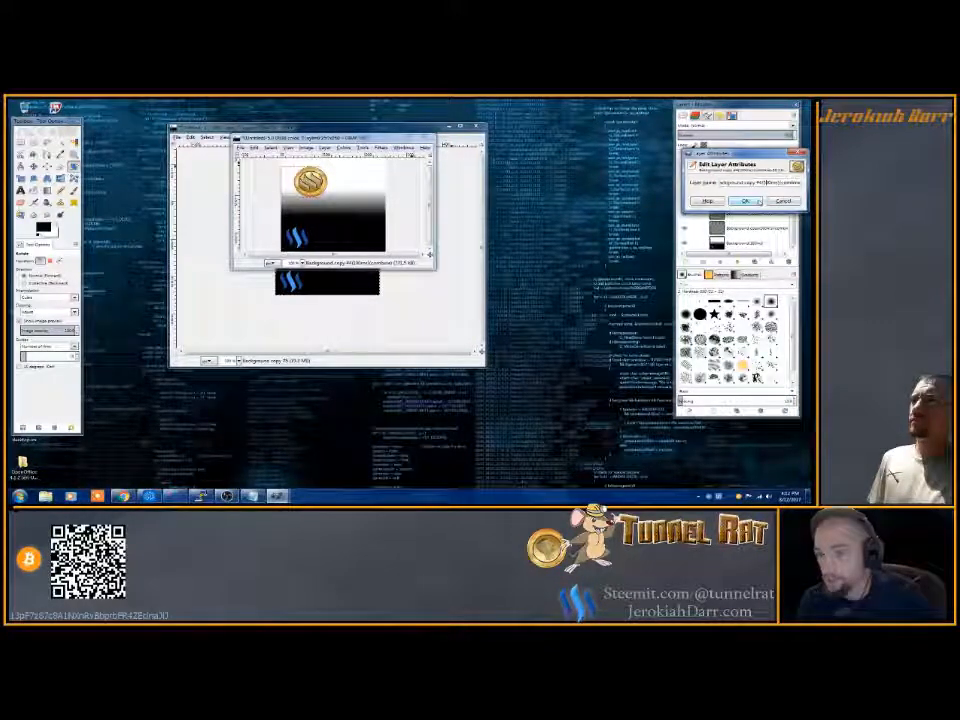
left_click(745, 201)
- Edit the millisecond frame delay in the name of the topmost layer, Background copy #5
right_click(738, 156)
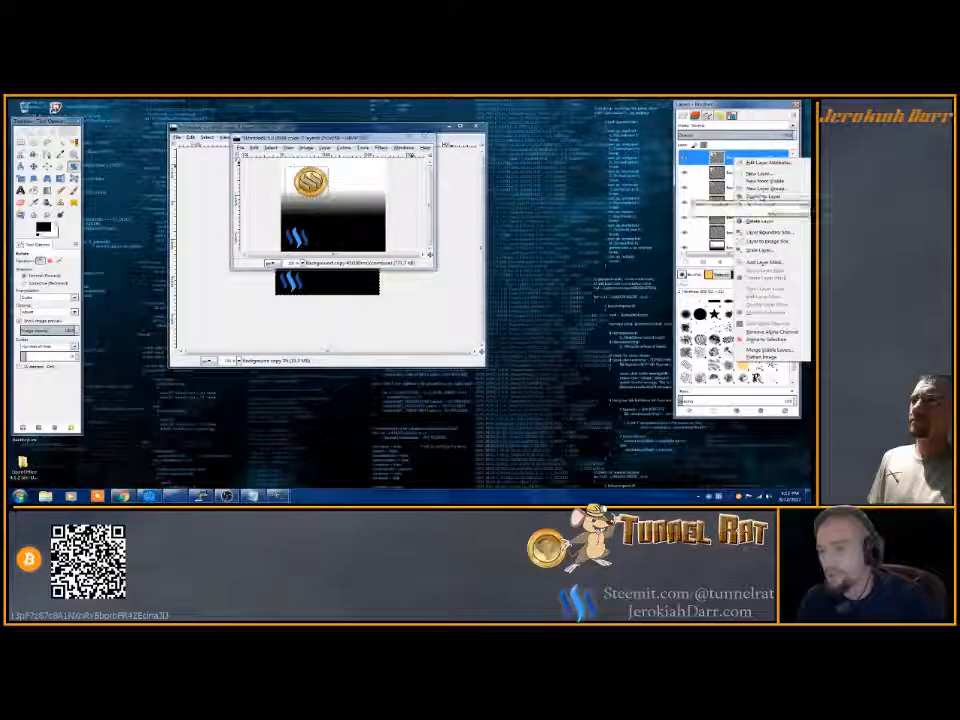
left_click(766, 162)
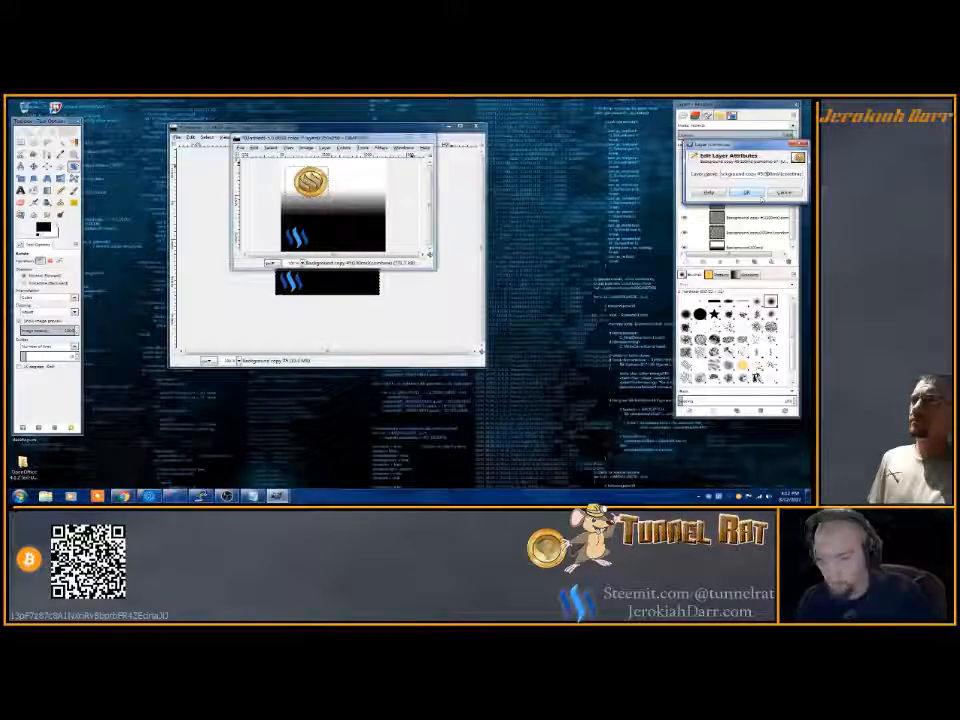
left_click(746, 192)
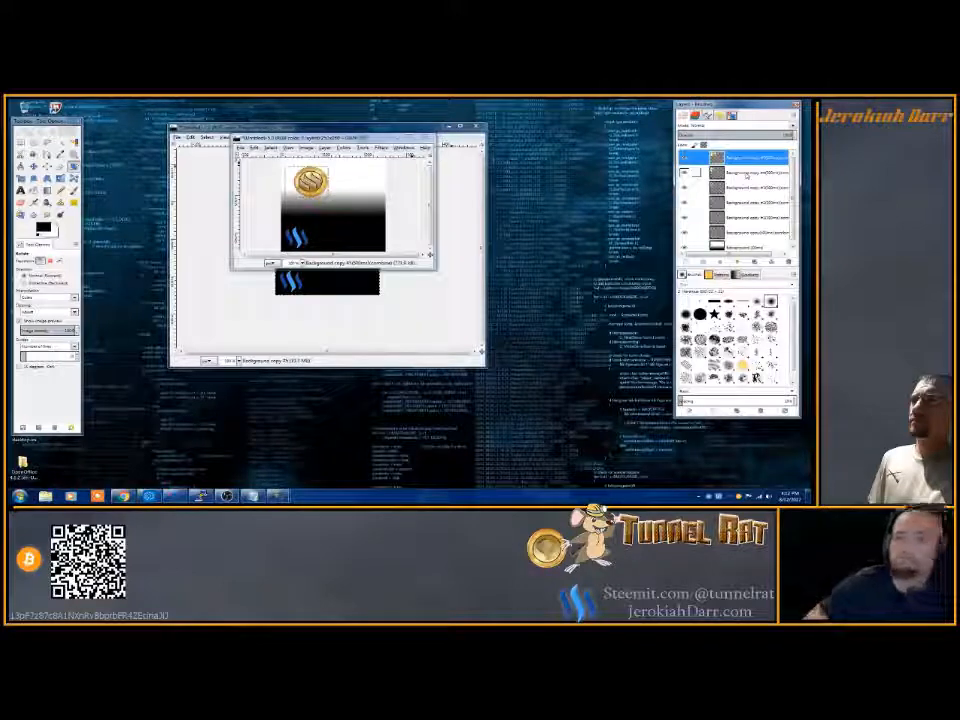
- Preview the retimed animation with Playback, moving the preview window clear of the image, and close it after watching
left_click(720, 240)
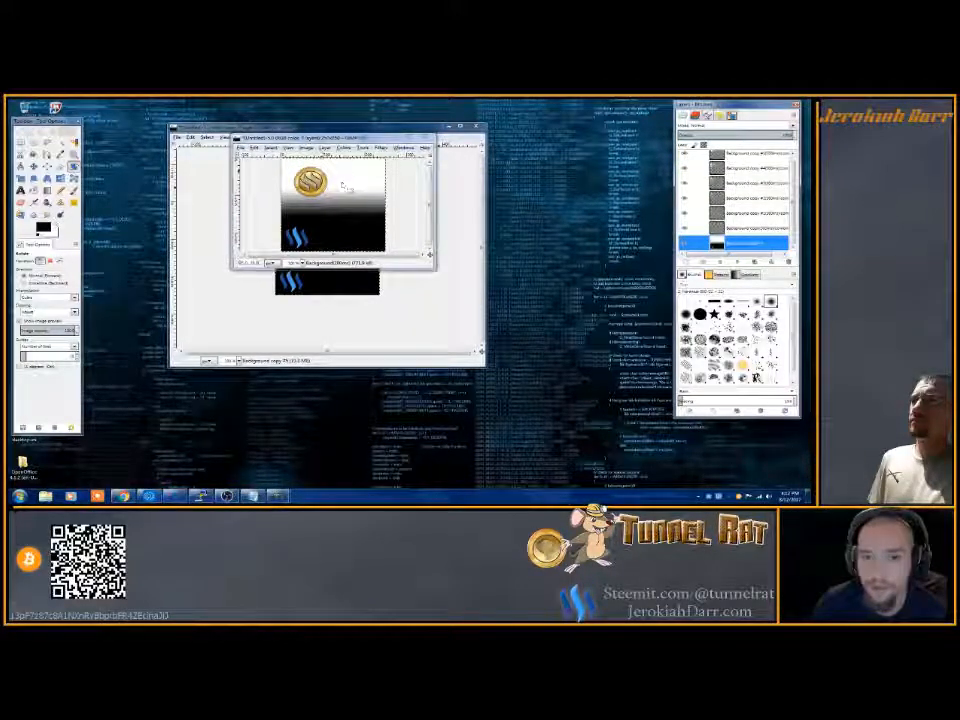
left_click(290, 136)
left_click(380, 147)
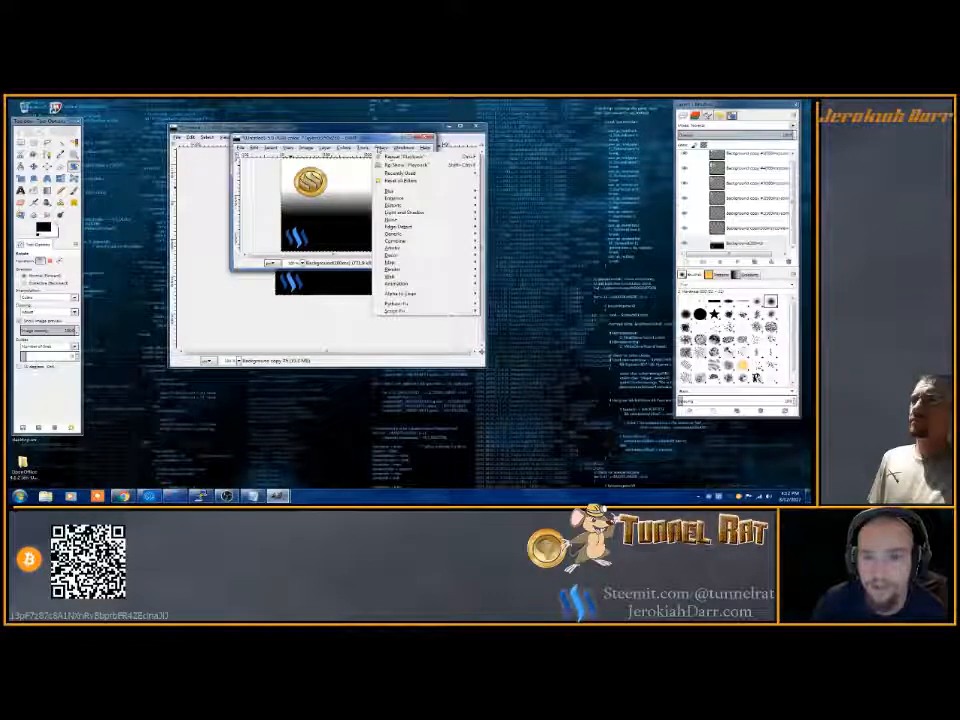
mouse_move(440, 286)
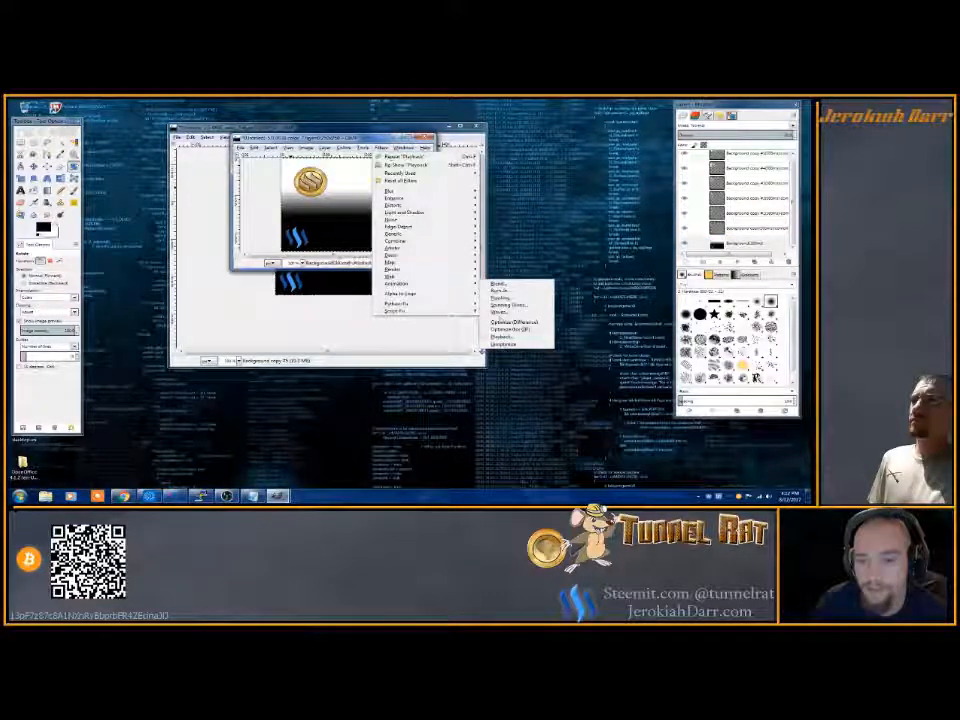
left_click(500, 336)
left_click_drag(95, 124, 573, 196)
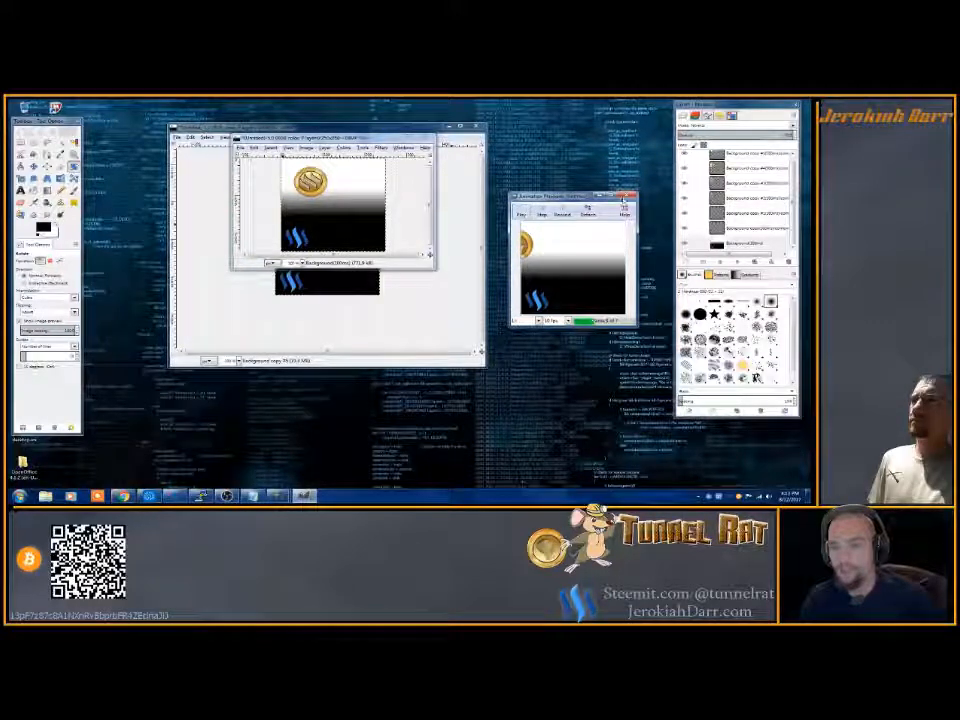
left_click(625, 196)
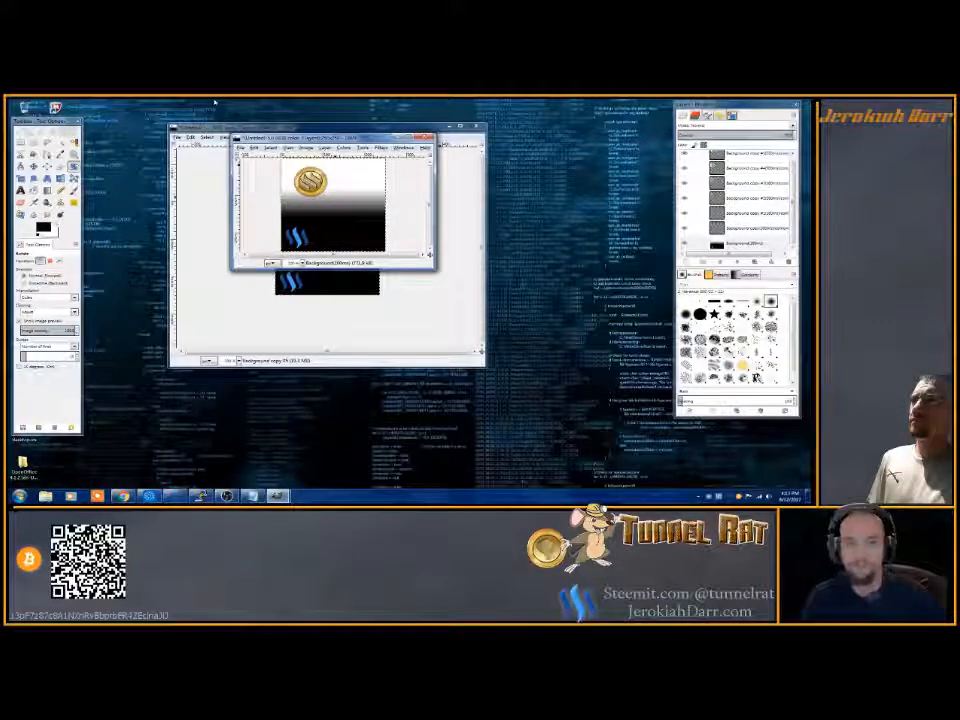
- Save the optimized image as Banner2.xcf in the GIMP-Tutorials folder on the DATAPART1 (D:) drive
left_click(241, 148)
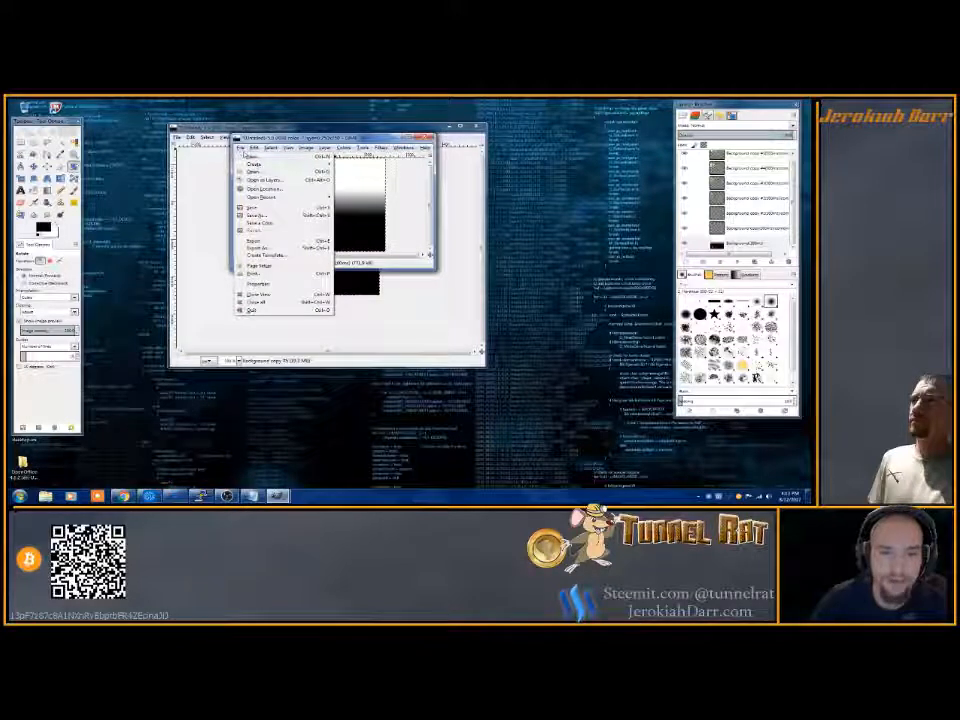
left_click(240, 149)
left_click(240, 149)
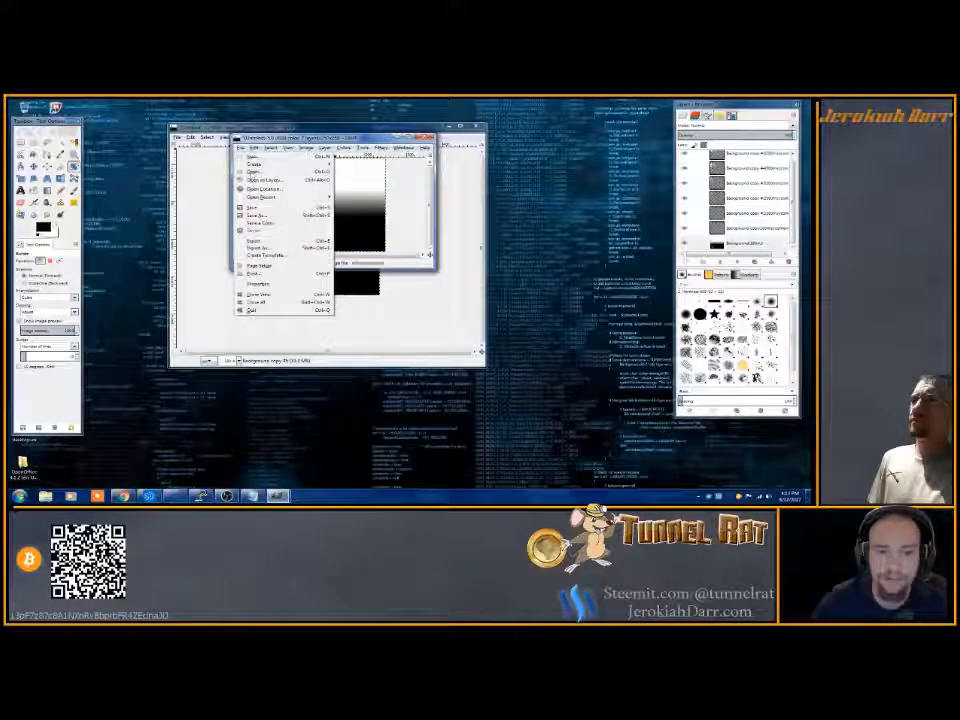
left_click(282, 203)
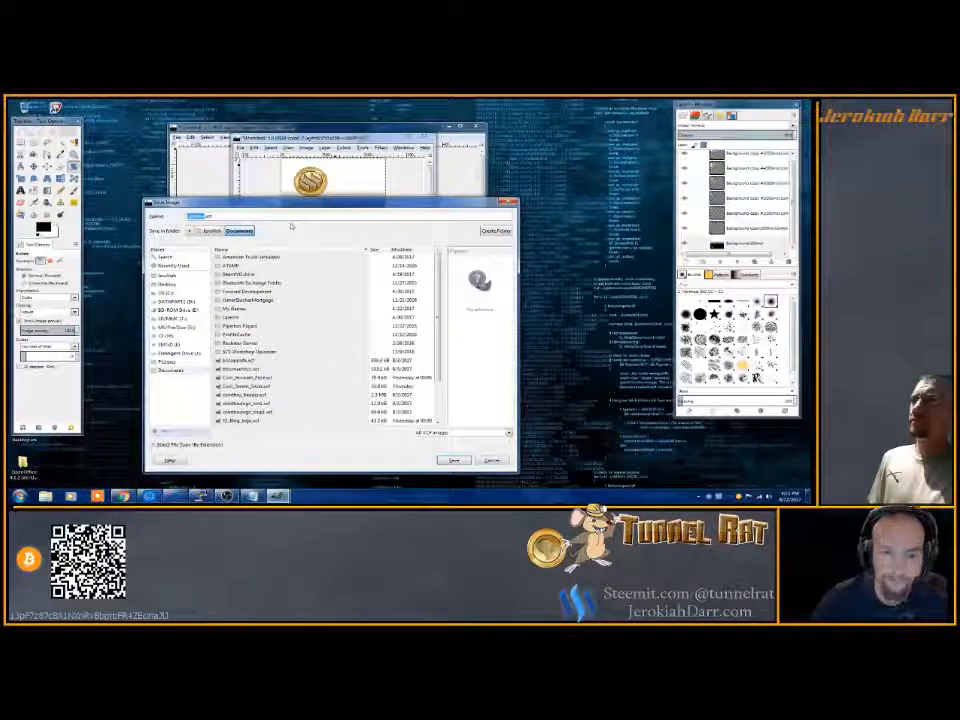
type("Cteemit")
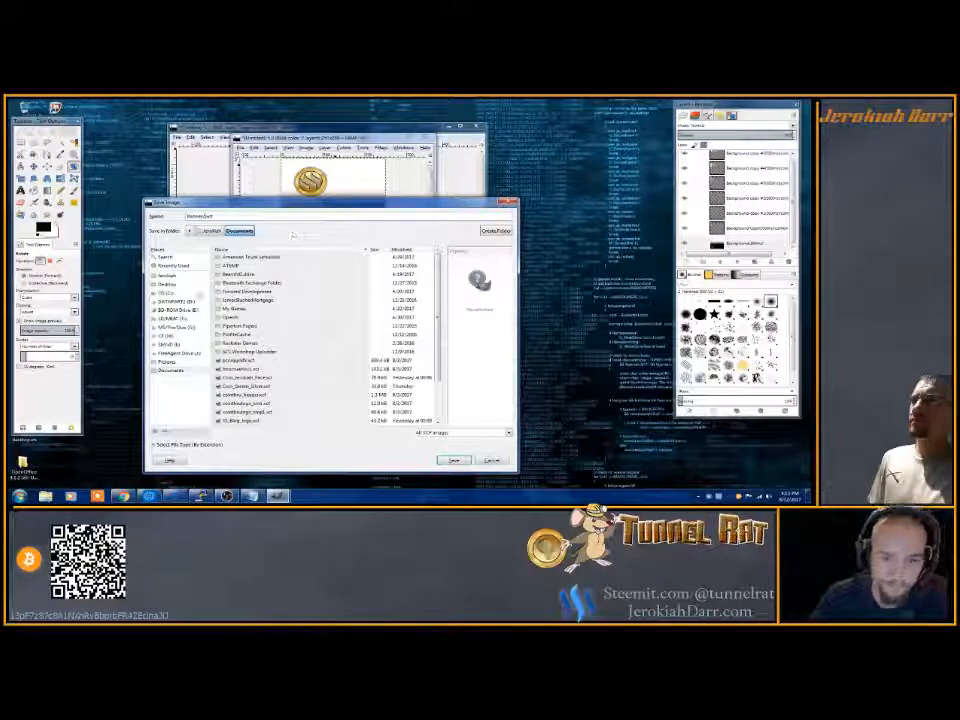
left_click(172, 301)
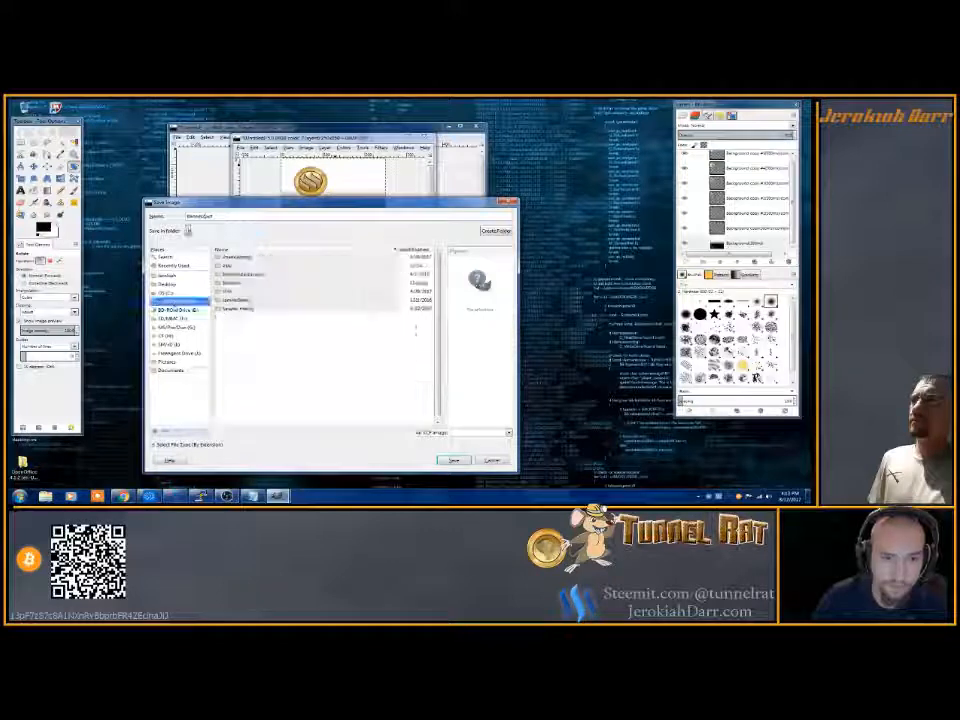
double_click(228, 283)
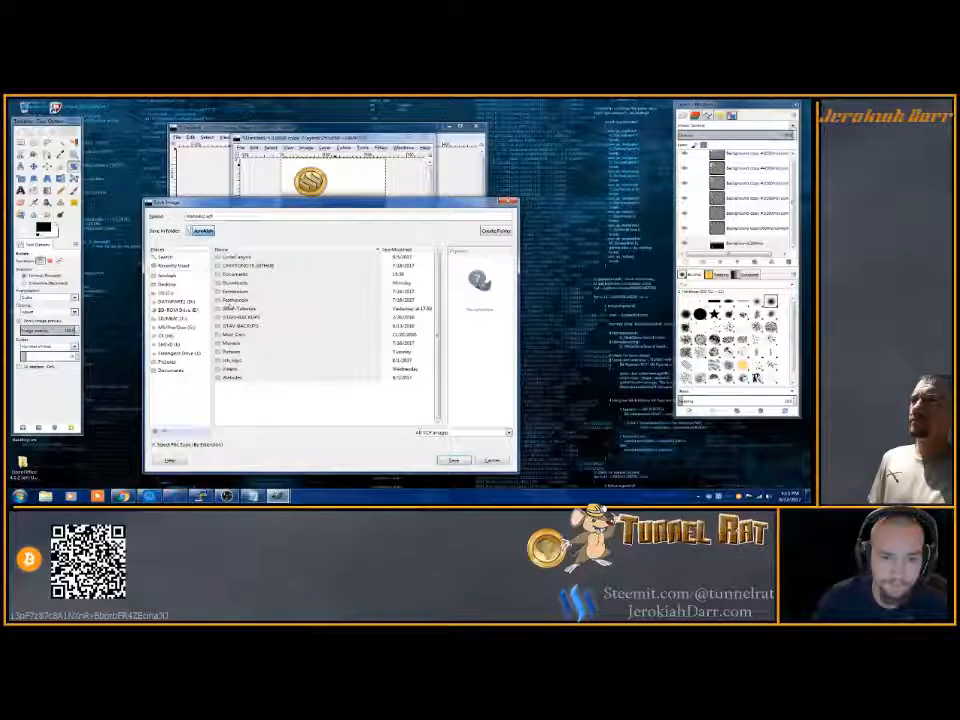
double_click(229, 308)
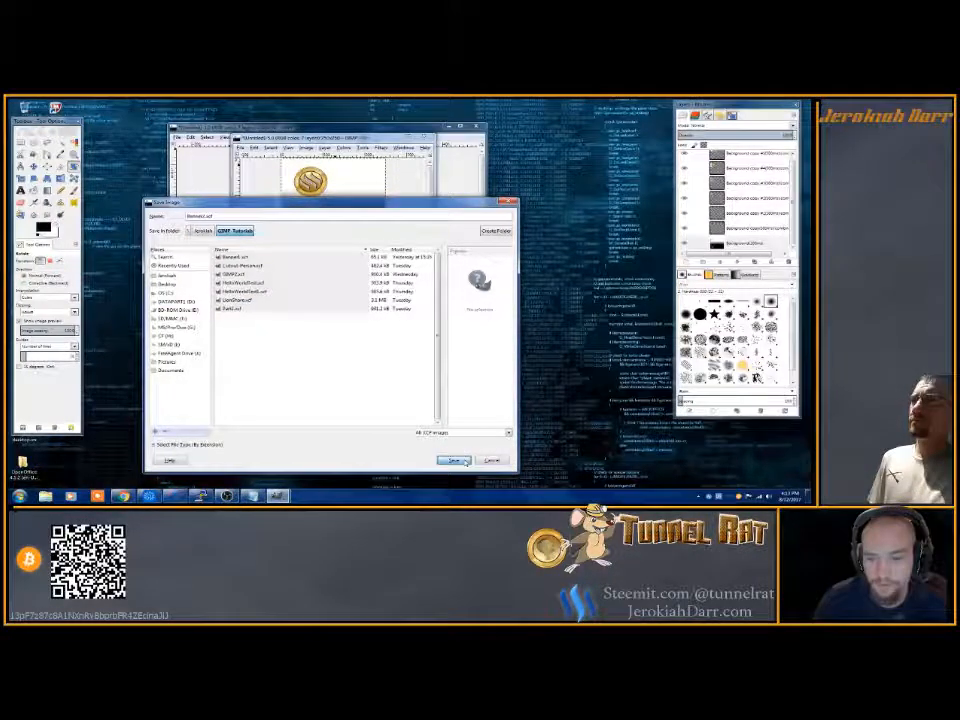
left_click(454, 460)
- Start exporting the image as Banner2.gif in the GIMP-Tutorials folder, choosing GIF image as the file type
left_click(240, 147)
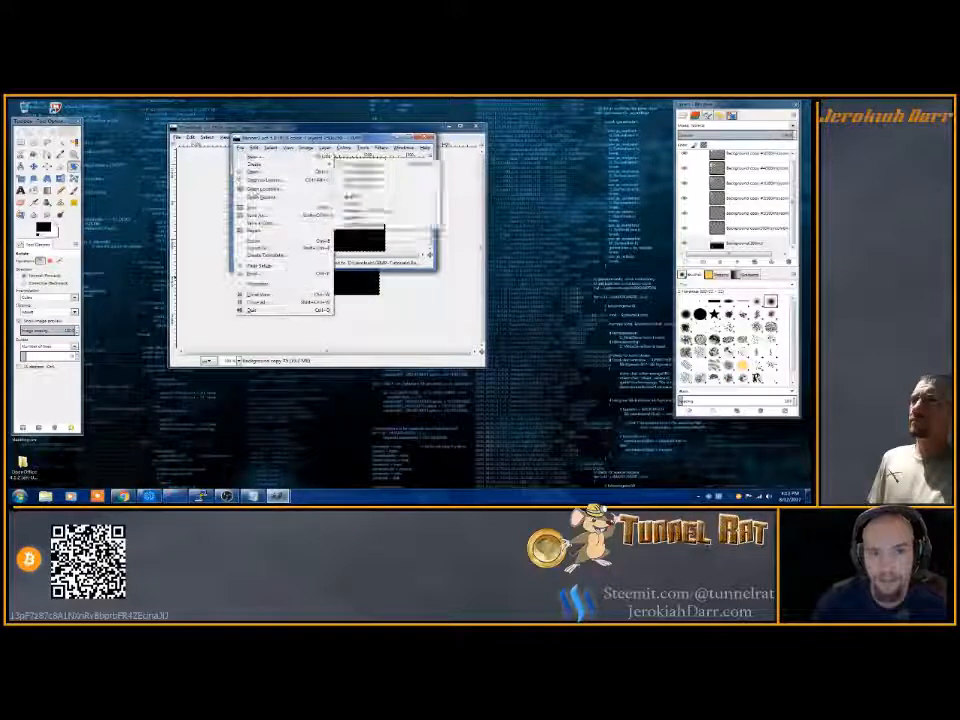
left_click(262, 248)
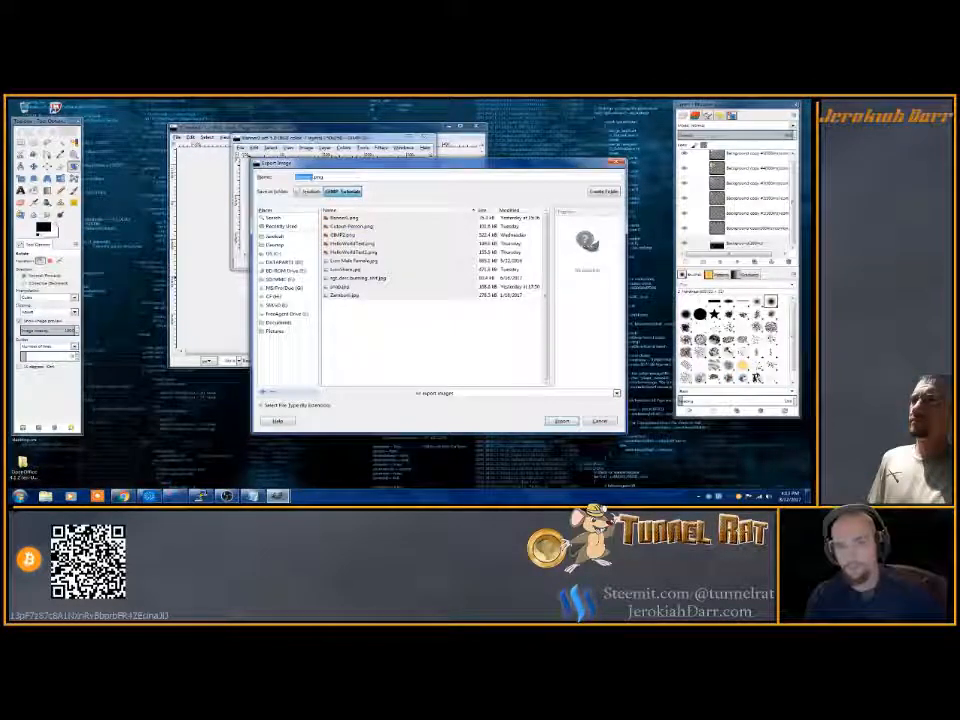
left_click_drag(314, 177, 341, 176)
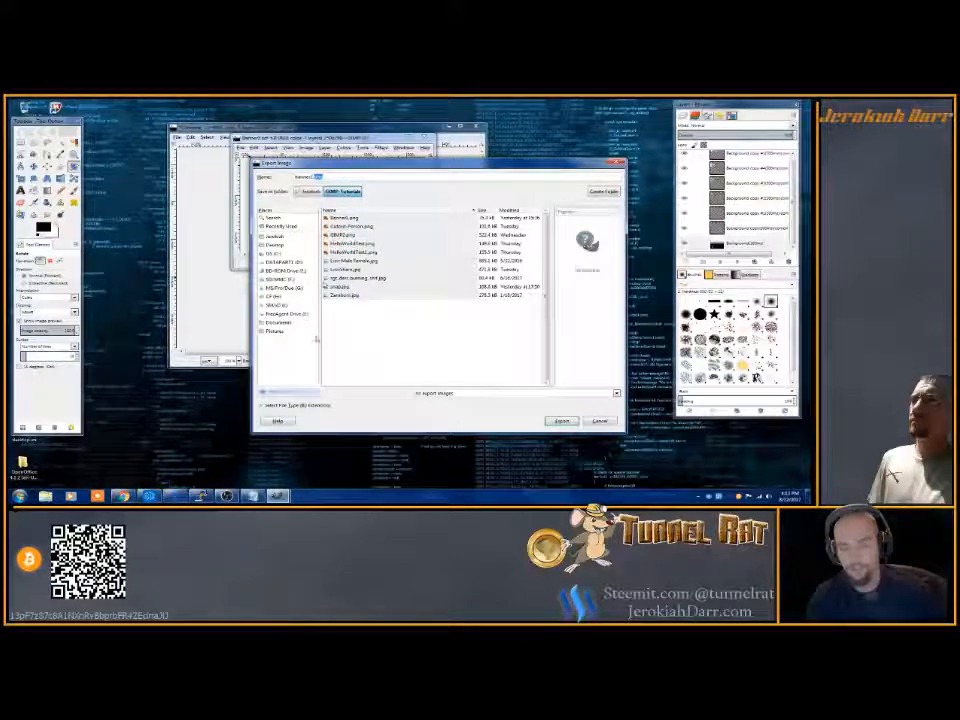
left_click(285, 405)
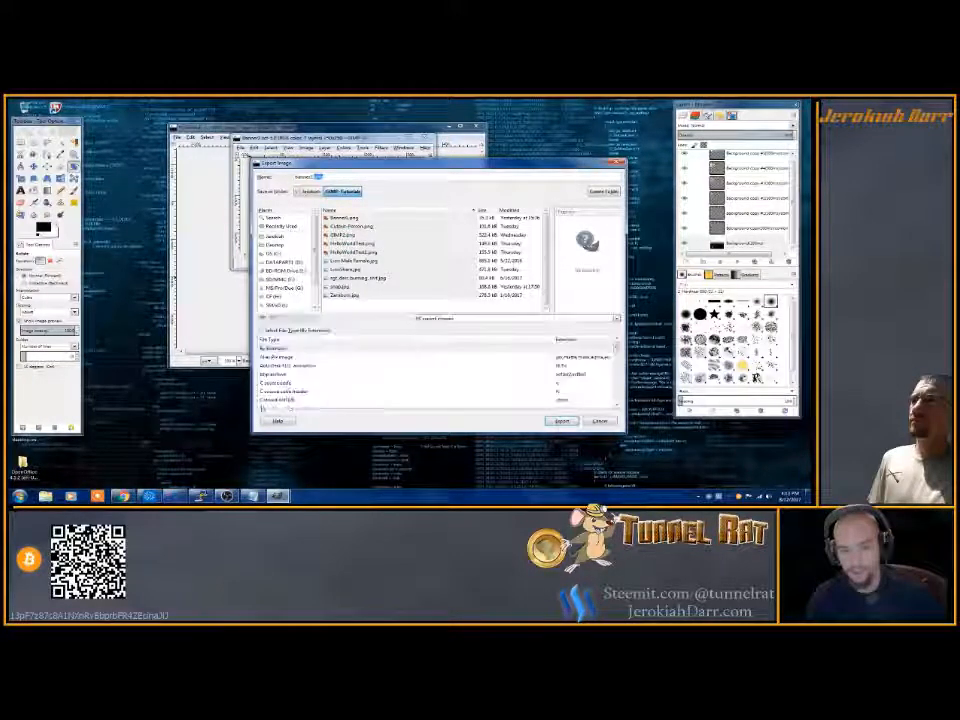
scroll(300, 395, "down", 3)
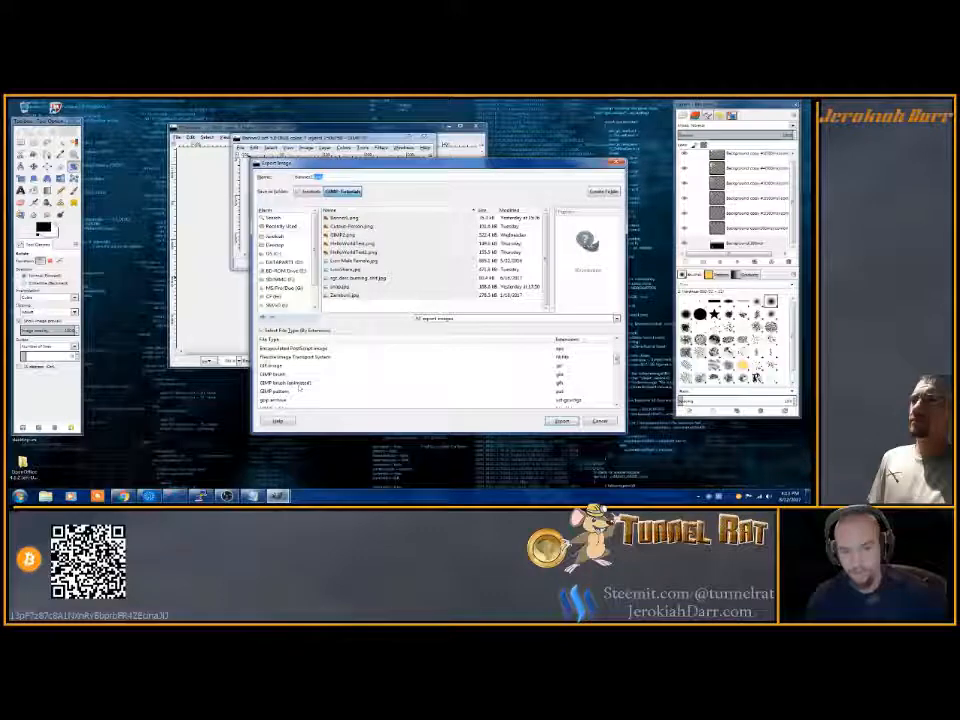
left_click(268, 364)
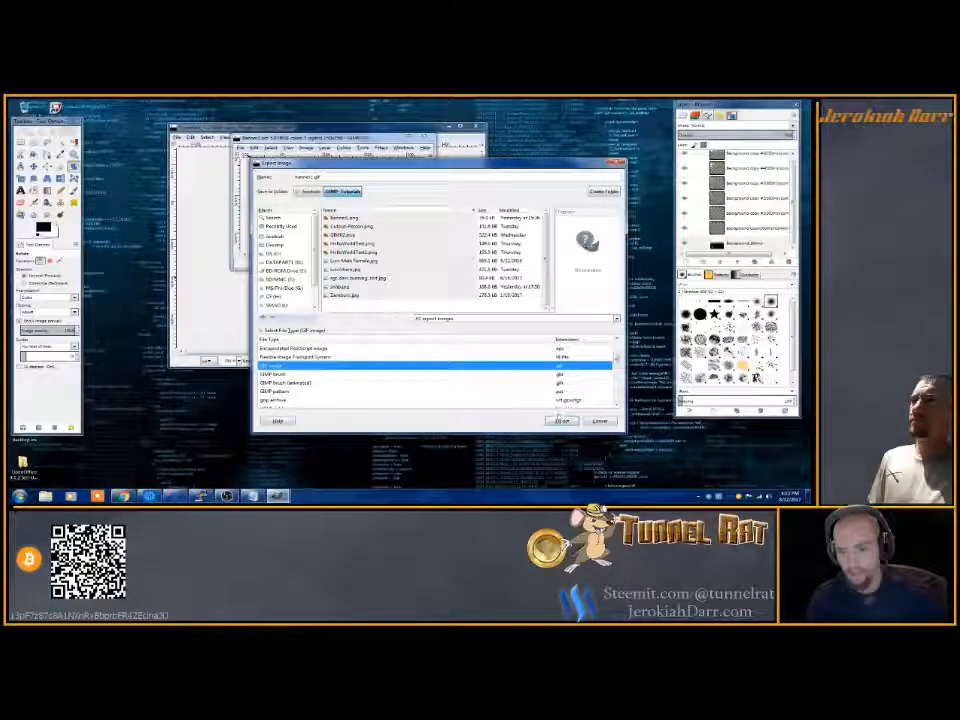
left_click(562, 420)
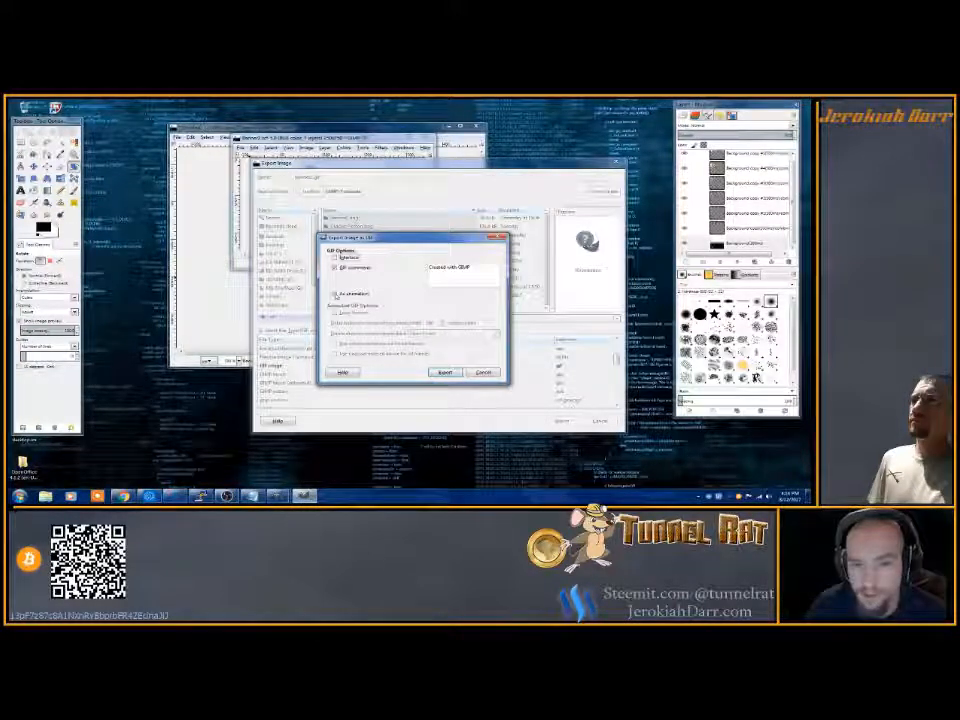
- Export the GIF as an animation with frame disposal set to Cumulative layers (combine)
left_click(336, 294)
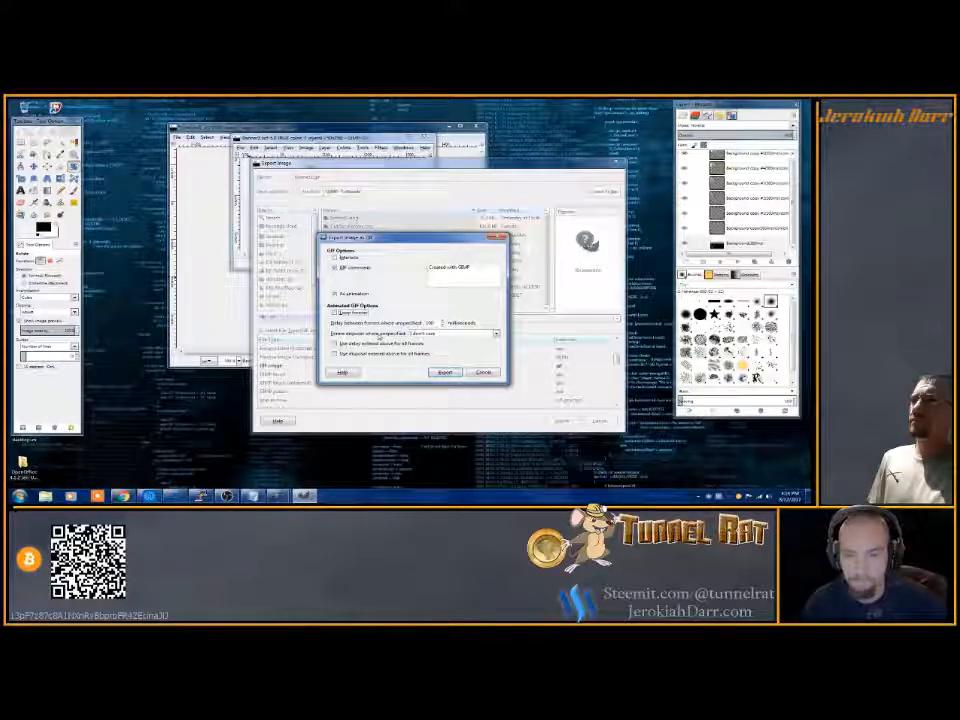
left_click(437, 334)
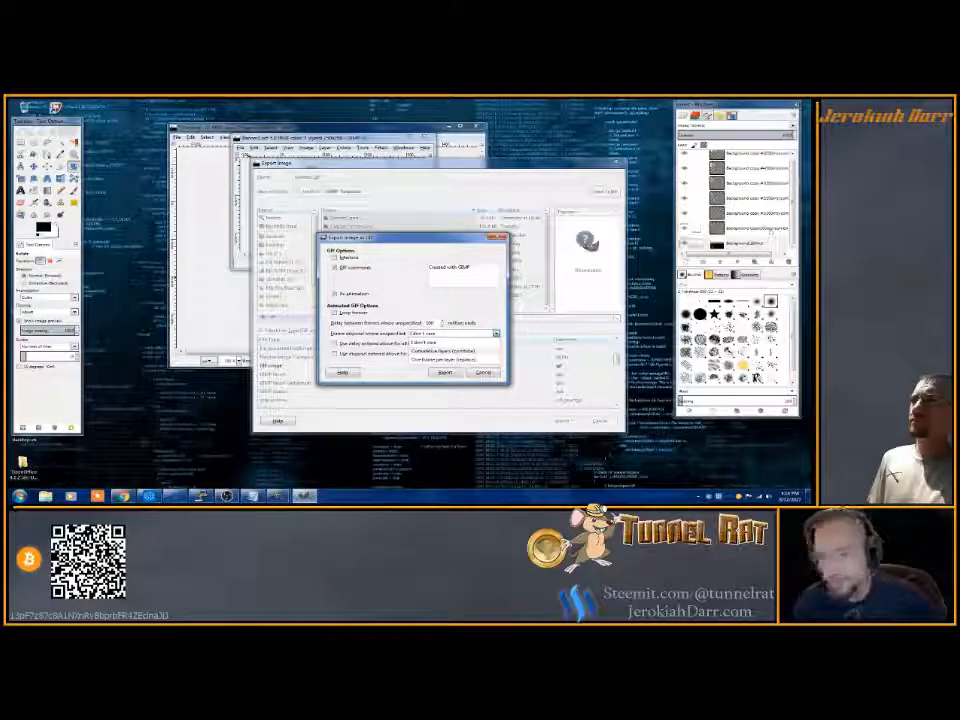
left_click(446, 353)
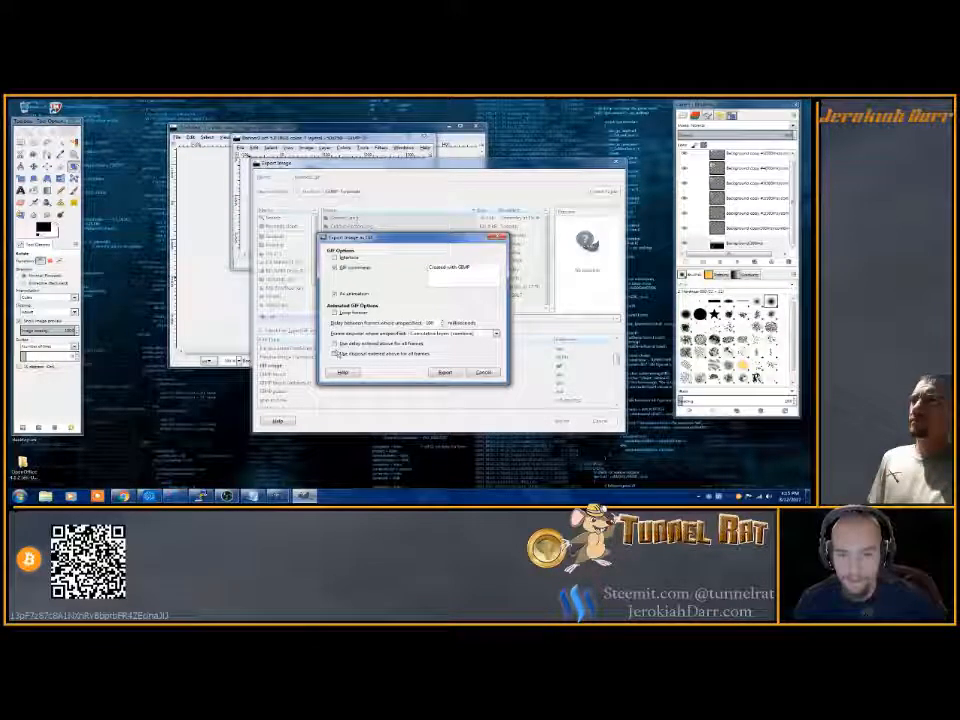
left_click(444, 373)
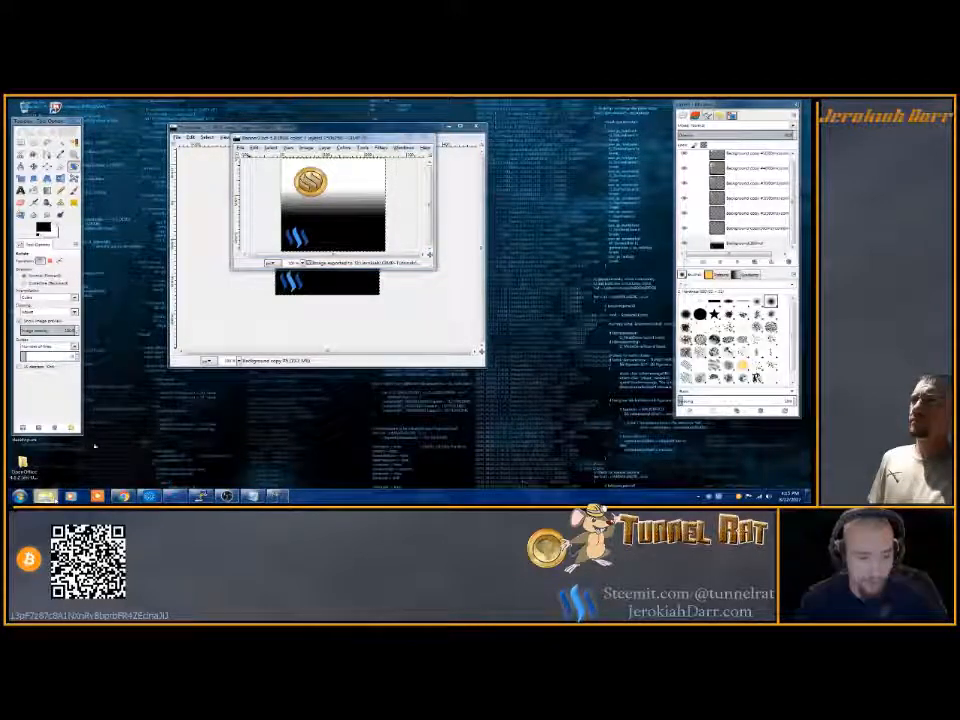
- Switch to Windows Explorer, open Banner2.gif from the GIMP-Tutorials folder on D: in the browser, and reload it to replay the animation
left_click(46, 495)
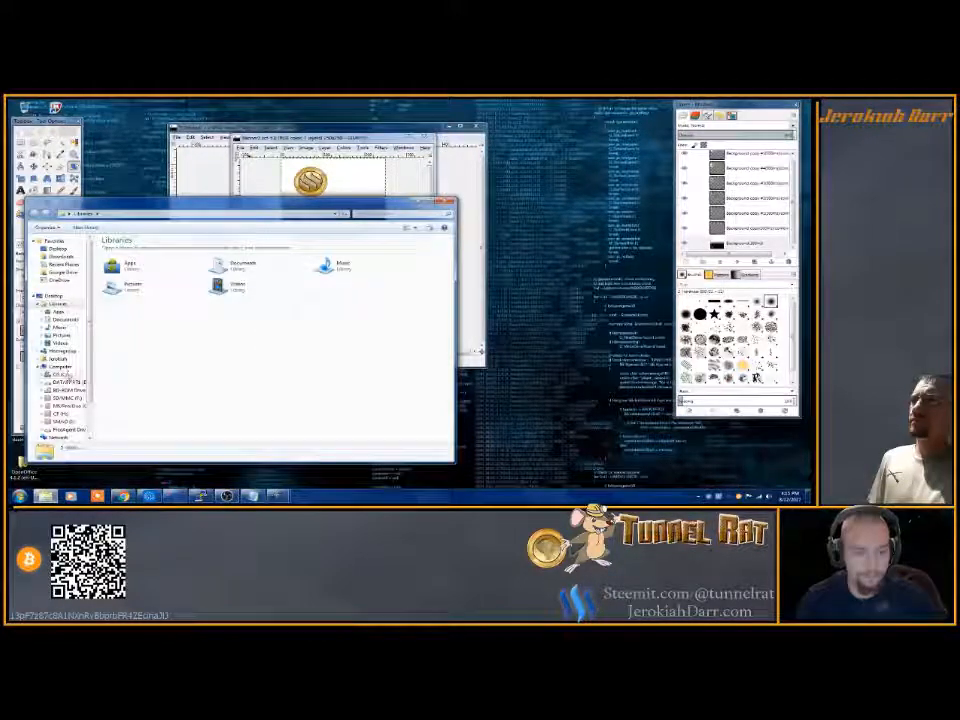
left_click(62, 382)
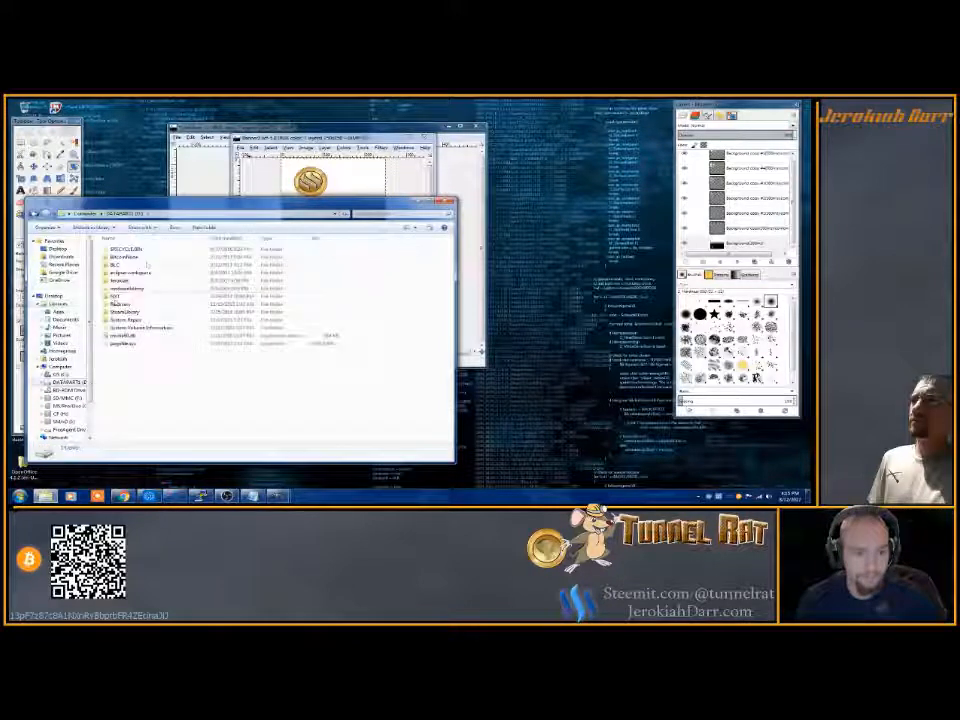
double_click(112, 272)
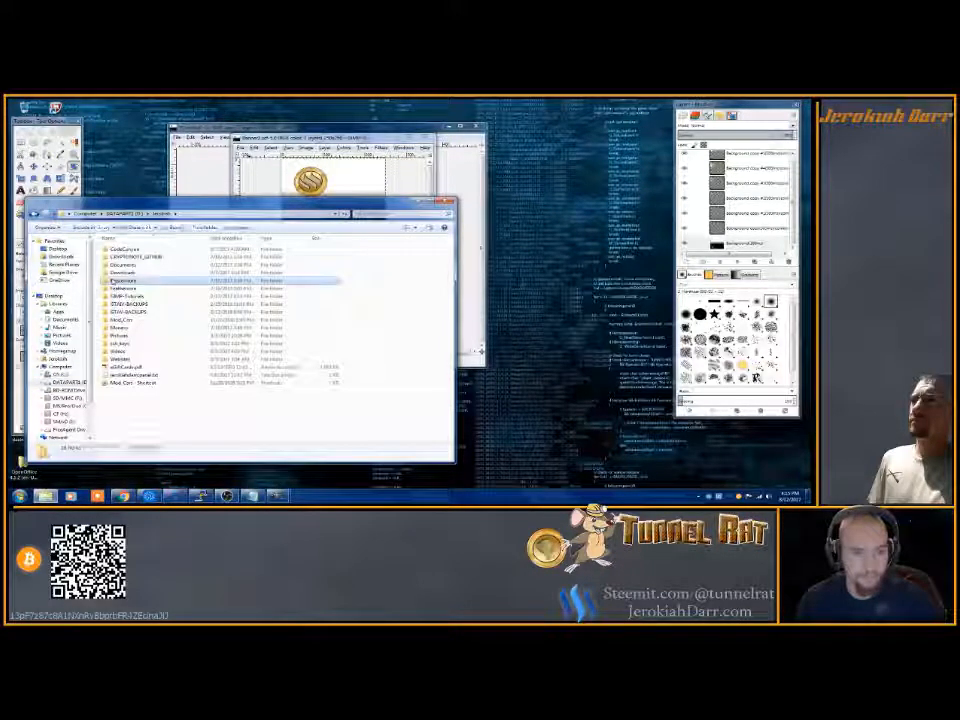
double_click(118, 281)
double_click(218, 259)
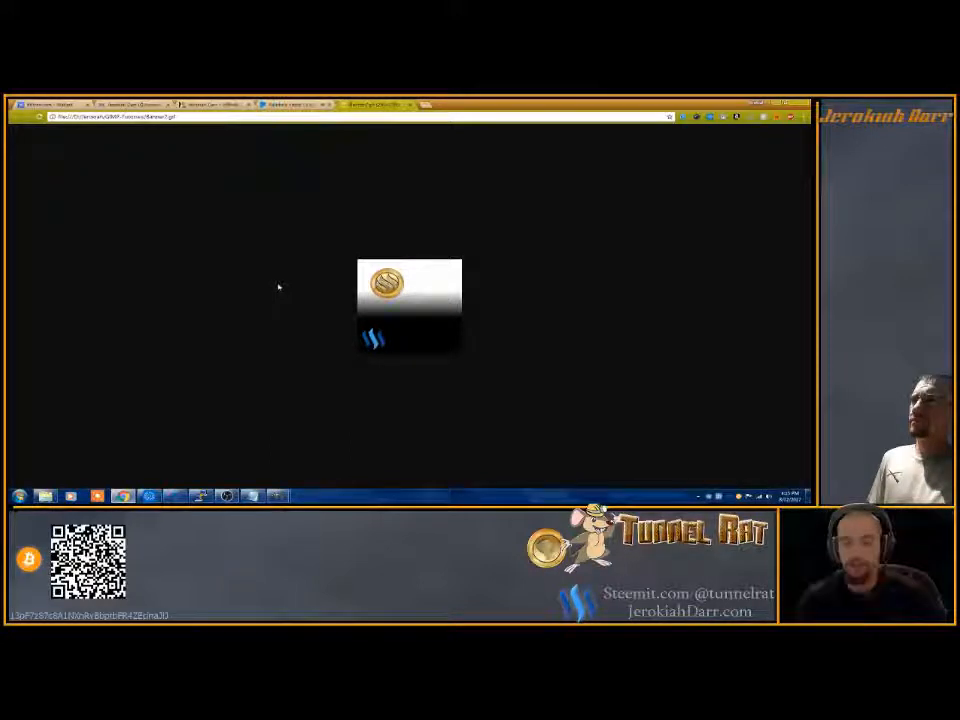
left_click(39, 117)
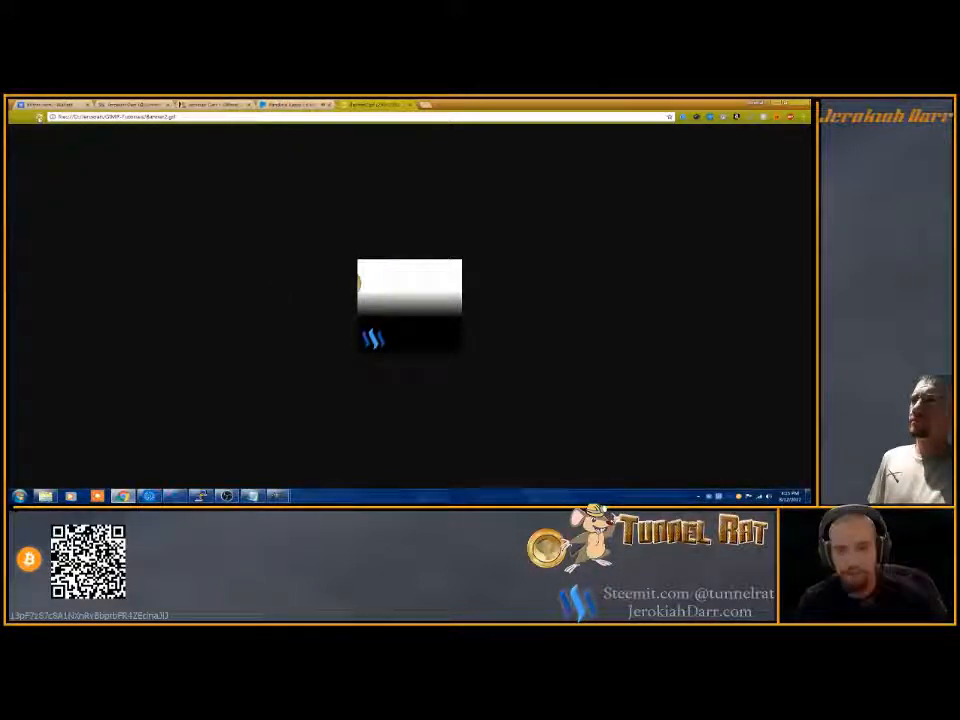